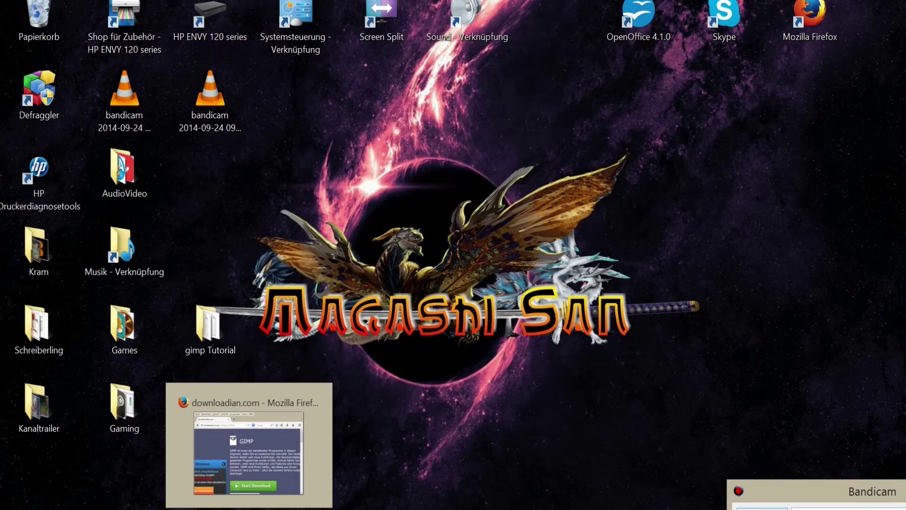
Restore and maximize Firefox to review the GIMP download page, then minimize it
left_click(248, 444)
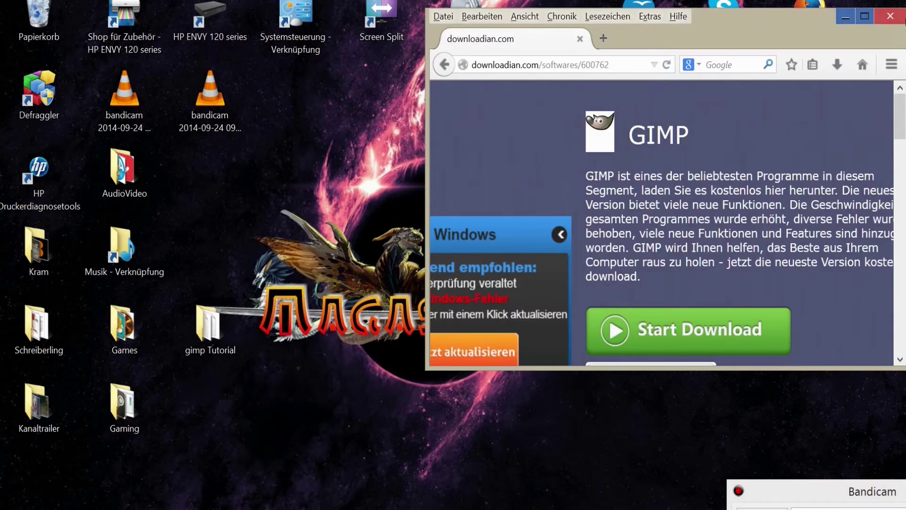
left_click_drag(699, 19, 493, 68)
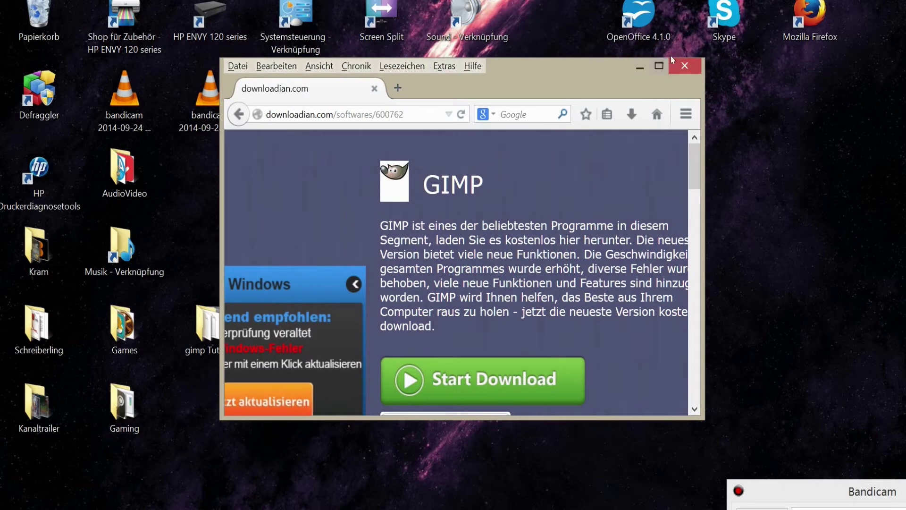
left_click(653, 69)
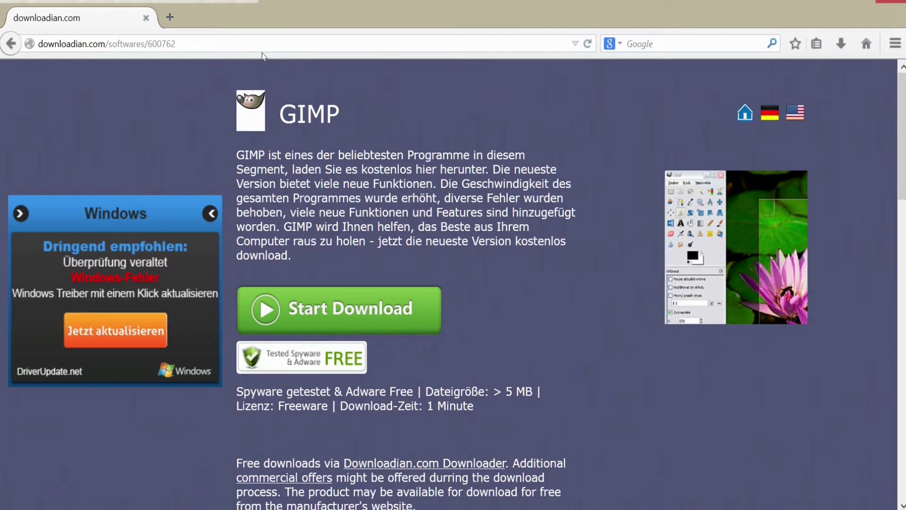
left_click(850, 7)
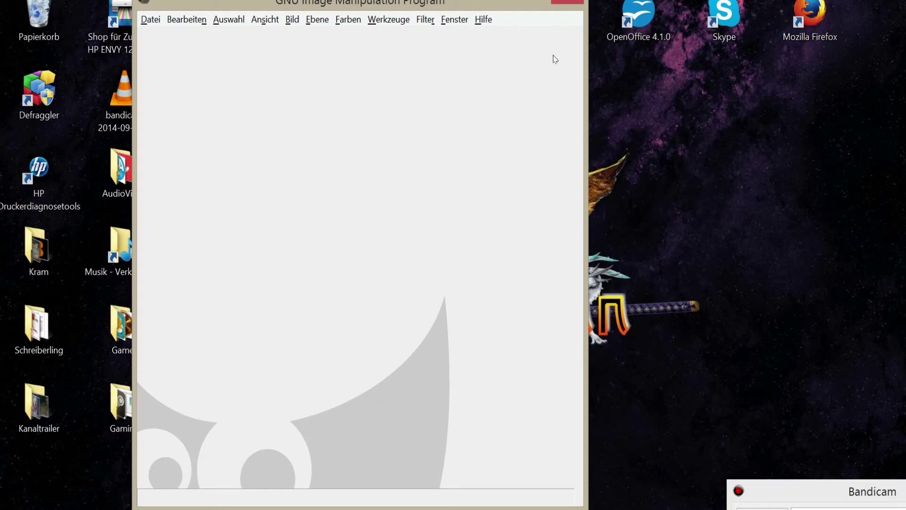
Maximize the GIMP window holding the 1280×720 Thumbnail roh.xcf project
double_click(542, 3)
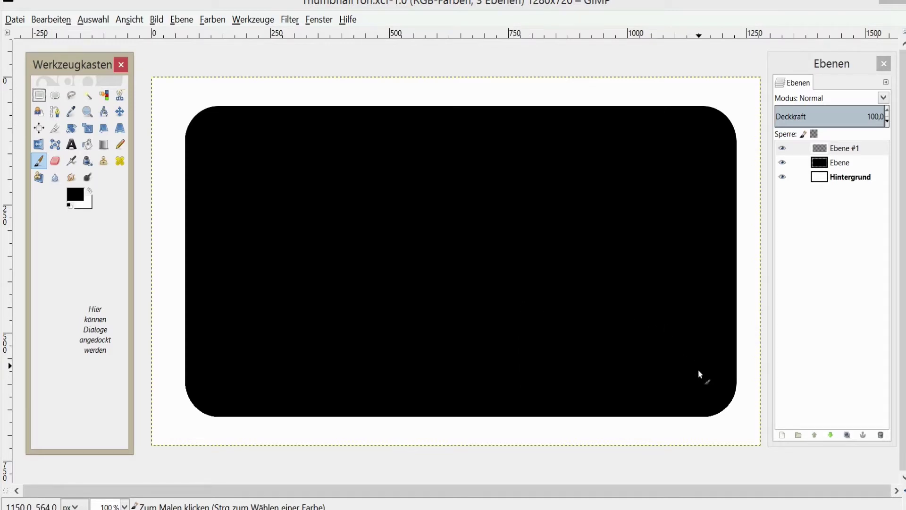
Open Ebene's Scale Layer and New Layer dialogs, cancelling the new layer
left_click(850, 162)
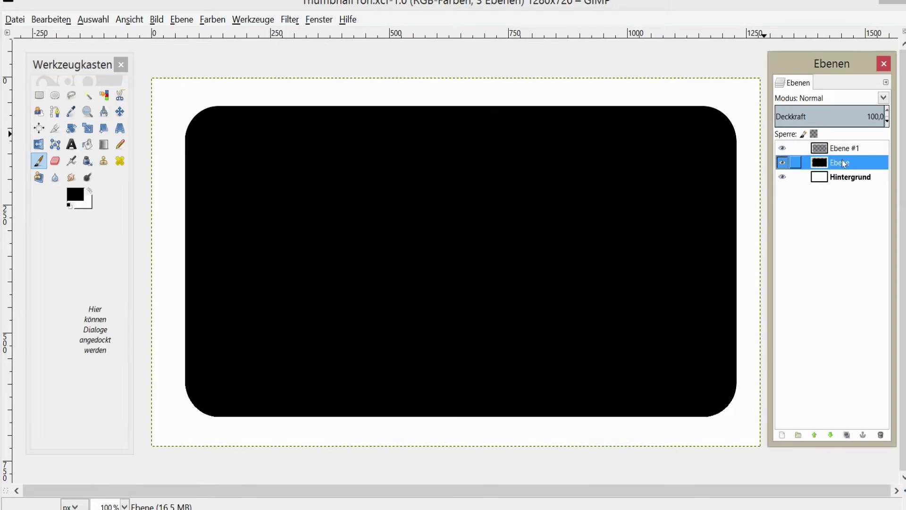
right_click(845, 164)
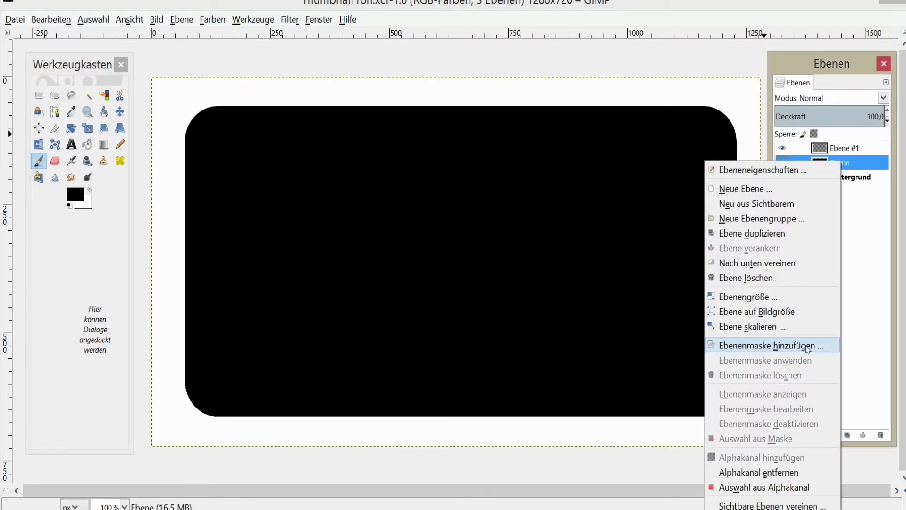
left_click(774, 297)
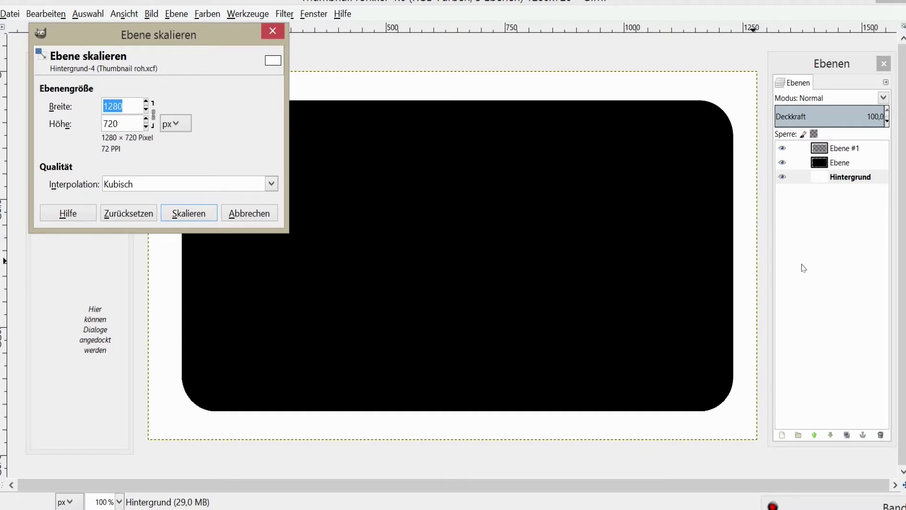
left_click(782, 435)
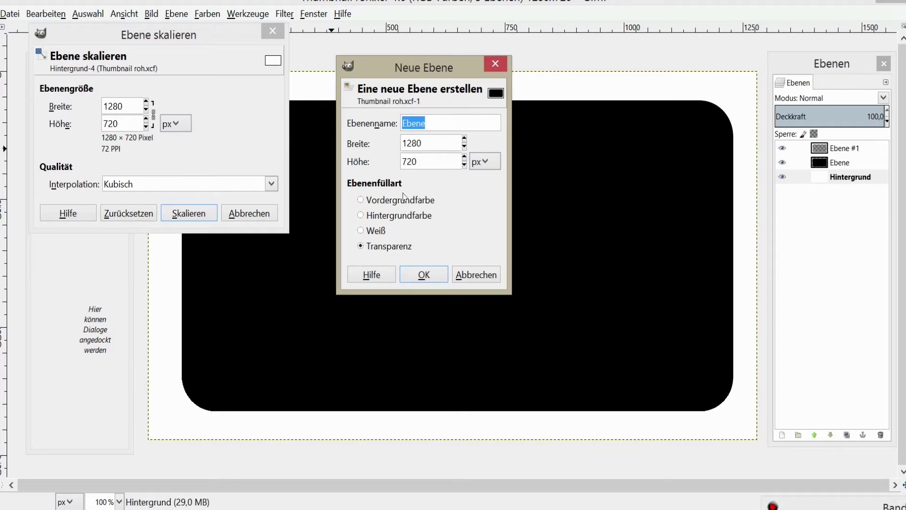
left_click(481, 277)
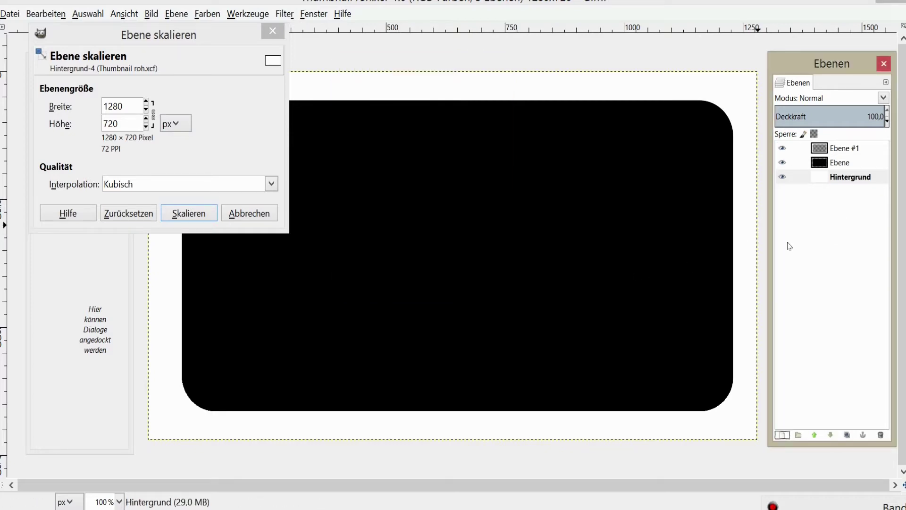
Dismiss the Scale Layer dialog unchanged and restore GIMP to a smaller window
left_click_drag(178, 34, 317, 81)
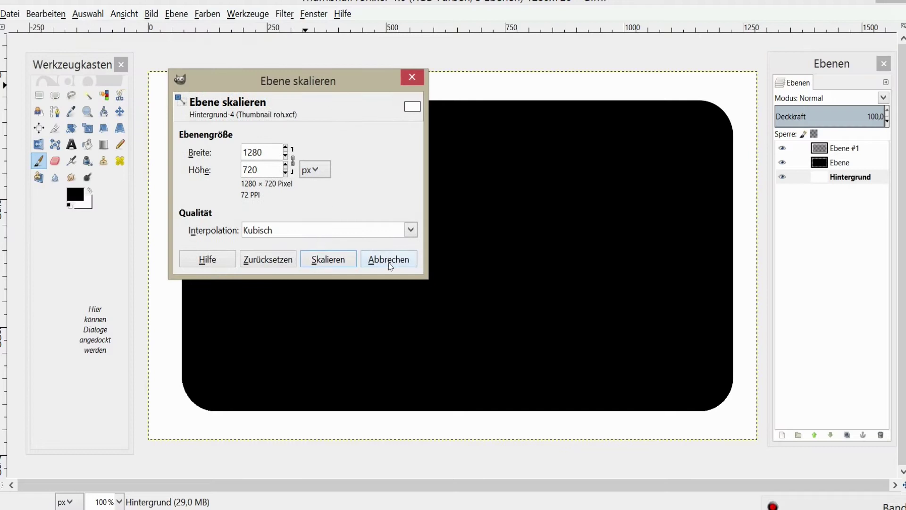
left_click(388, 260)
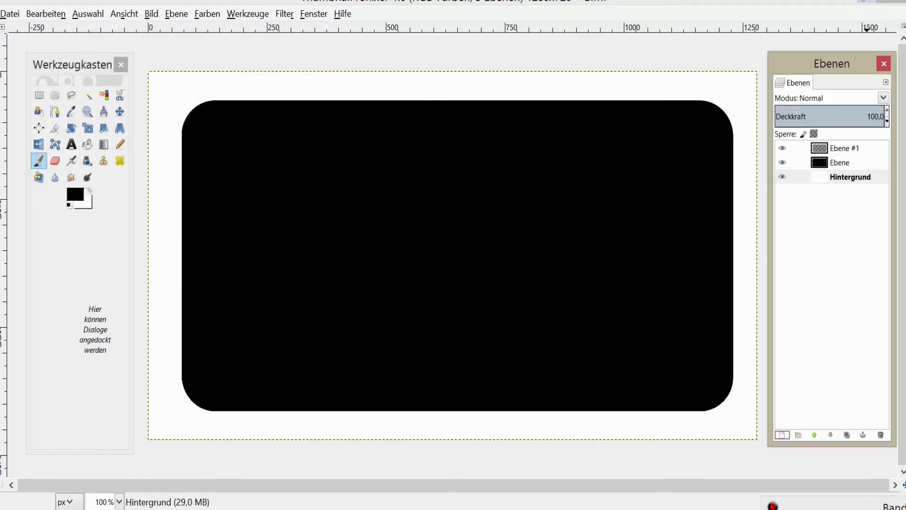
double_click(821, 5)
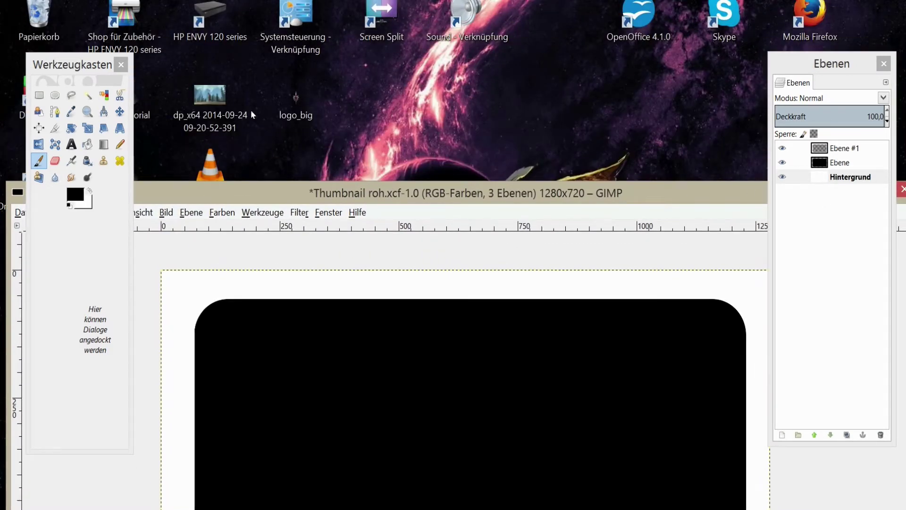
Drop the dp_x64 screenshot from the desktop onto the canvas as a new layer, then maximize GIMP
mouse_move(220, 106)
left_mouse_down()
mouse_move(385, 80)
mouse_move(364, 92)
left_mouse_up()
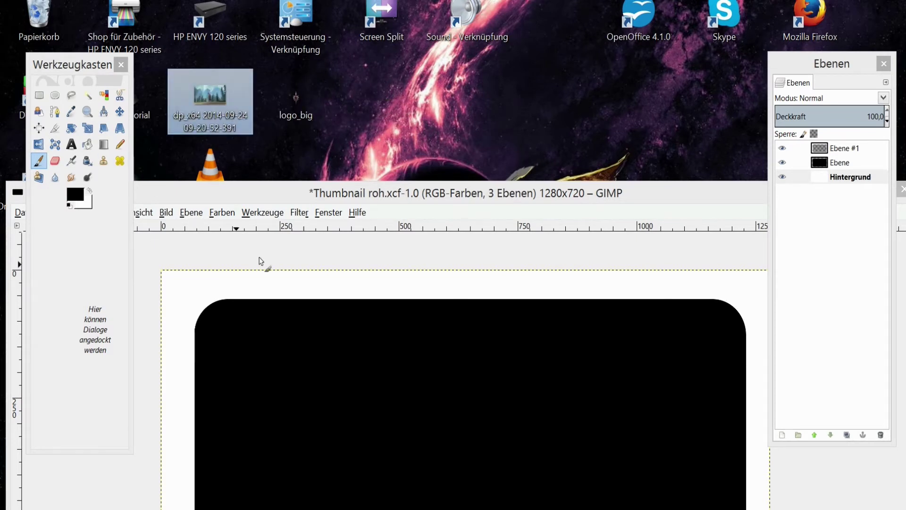
left_click_drag(199, 95, 417, 378)
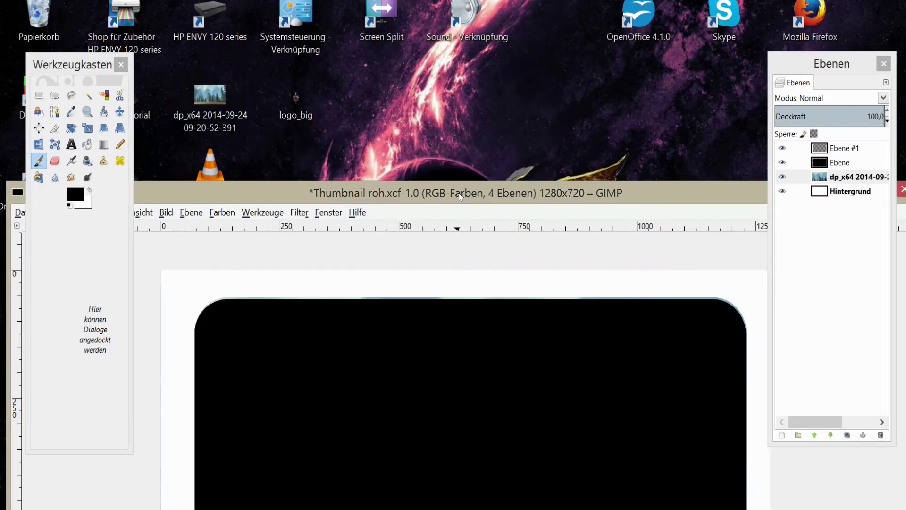
left_click_drag(458, 194, 446, 46)
left_click(866, 42)
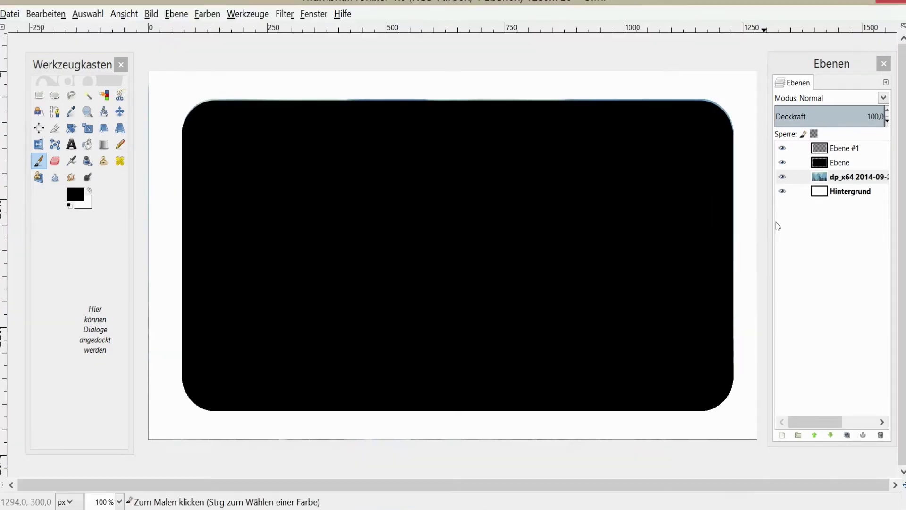
Raise the dp_x64 layer above Ebene and rearrange the toolbox and layers windows
left_click(887, 264)
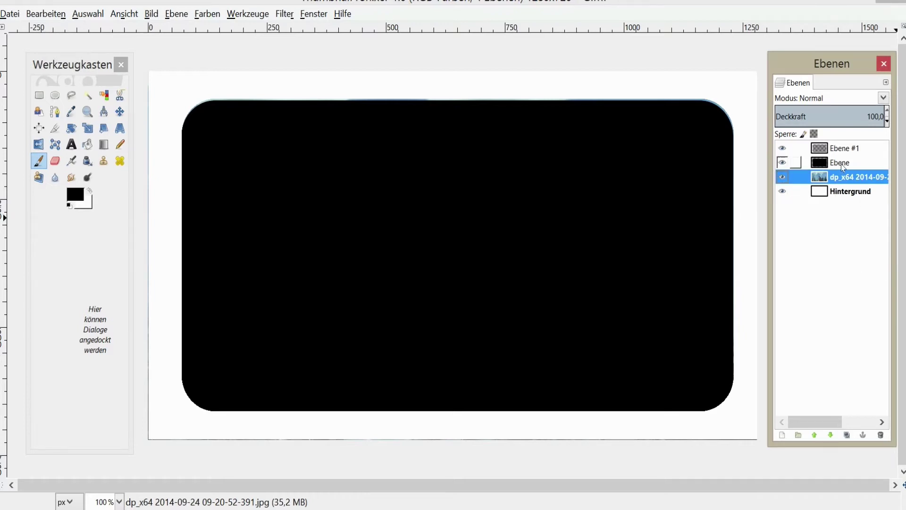
left_click(814, 435)
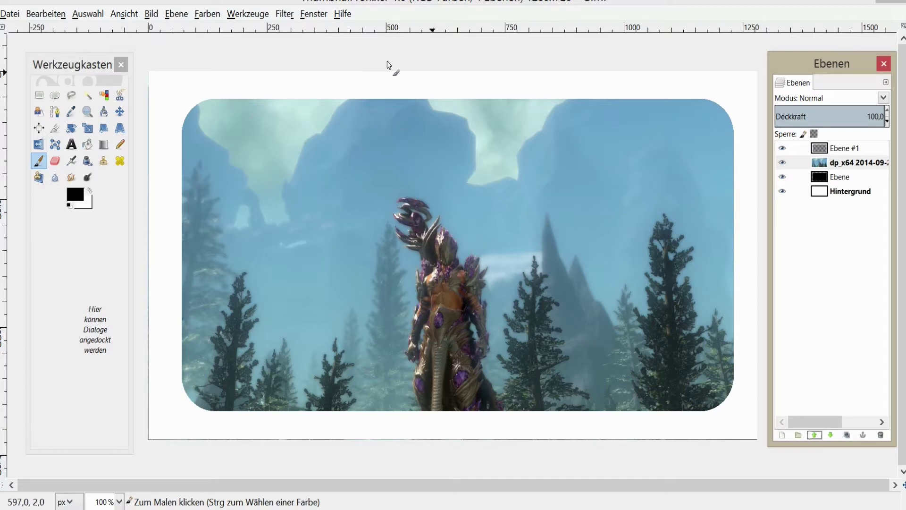
mouse_move(54, 65)
left_mouse_down()
mouse_move(98, 63)
mouse_move(61, 63)
left_mouse_up()
left_click_drag(816, 71, 805, 77)
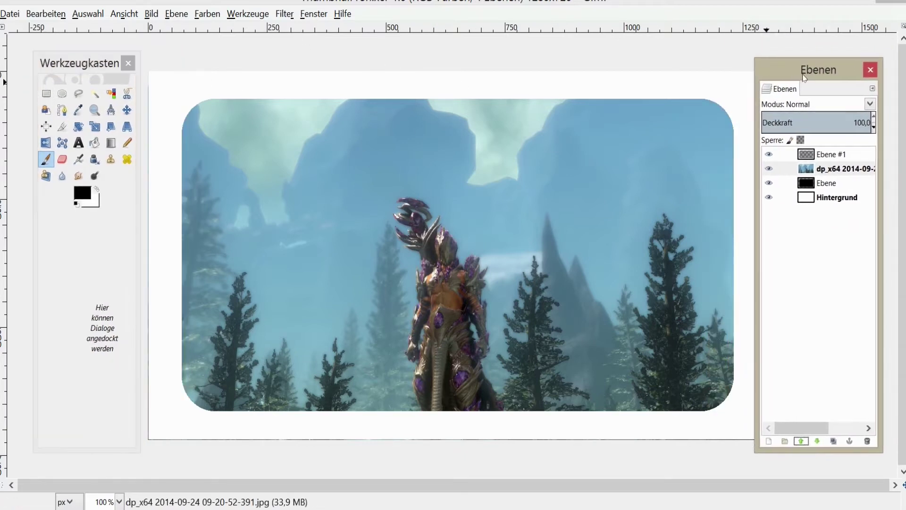
mouse_move(97, 64)
left_mouse_down()
mouse_move(62, 60)
mouse_move(90, 73)
left_mouse_up()
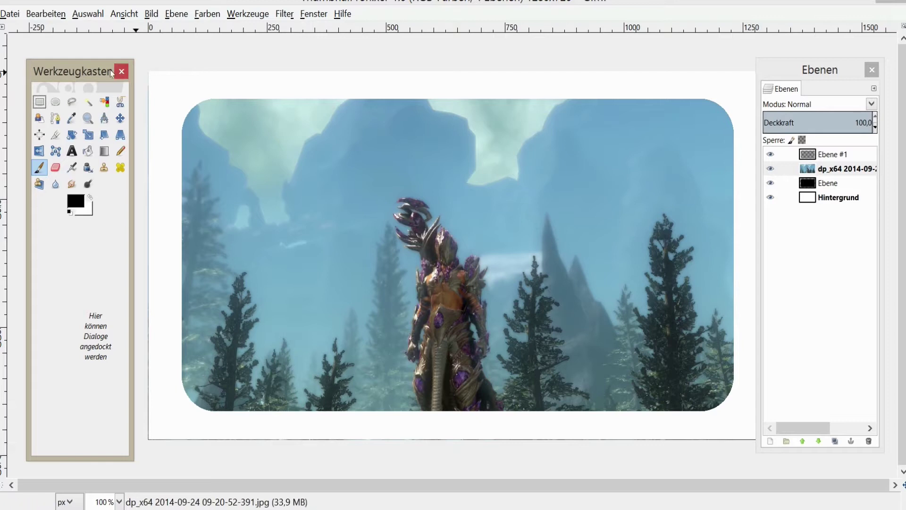
left_click(314, 14)
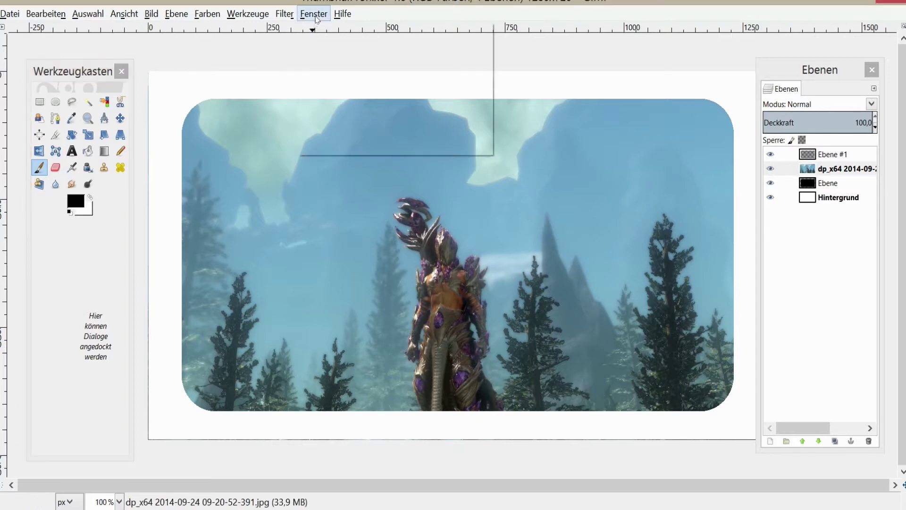
mouse_move(350, 46)
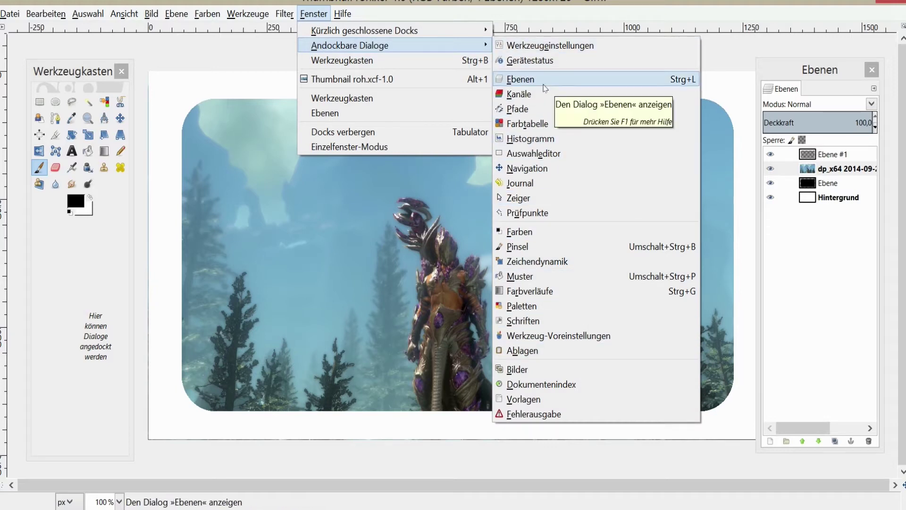
left_click(783, 68)
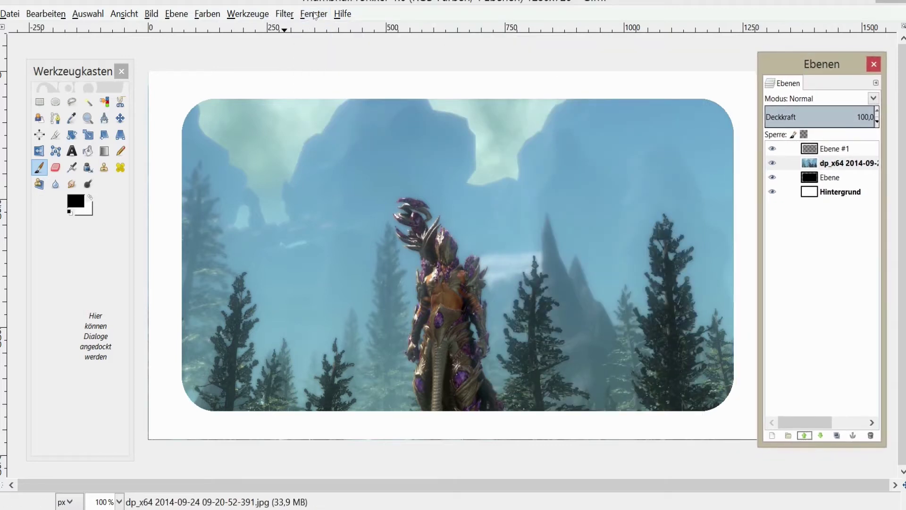
left_click(248, 14)
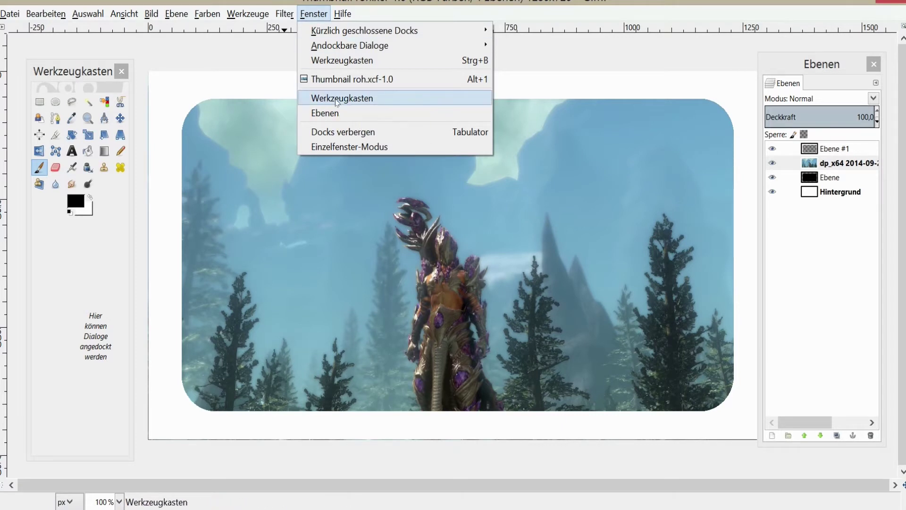
left_click(73, 69)
mouse_move(73, 68)
left_mouse_down()
mouse_move(149, 76)
mouse_move(73, 64)
left_mouse_up()
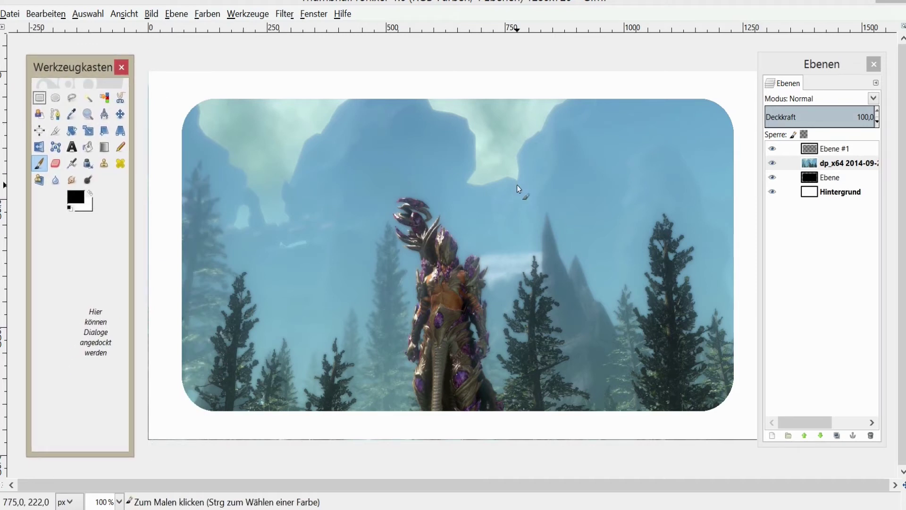
left_click(121, 114)
Drag the dp_x64 screenshot with the Move tool until the armored character sits right
mouse_move(473, 306)
left_mouse_down()
mouse_move(476, 256)
mouse_move(486, 275)
mouse_move(486, 250)
mouse_move(522, 312)
mouse_move(577, 321)
mouse_move(646, 286)
left_mouse_up()
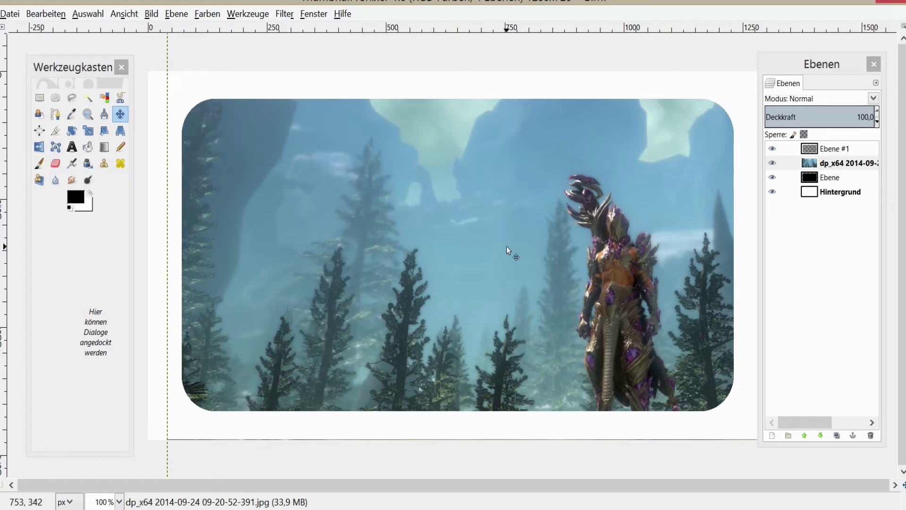
mouse_move(497, 253)
left_mouse_down()
mouse_move(517, 230)
mouse_move(520, 240)
mouse_move(486, 242)
left_mouse_up()
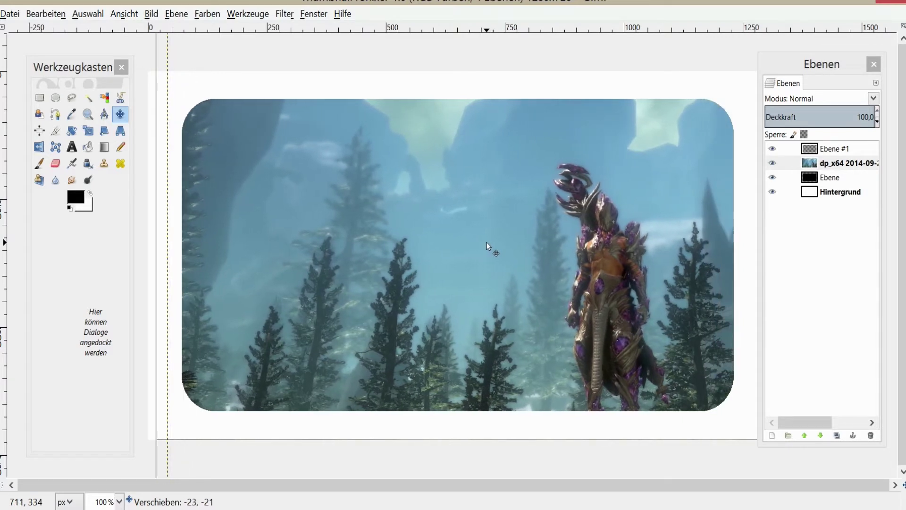
mouse_move(589, 274)
left_mouse_down()
mouse_move(591, 259)
mouse_move(589, 282)
left_mouse_up()
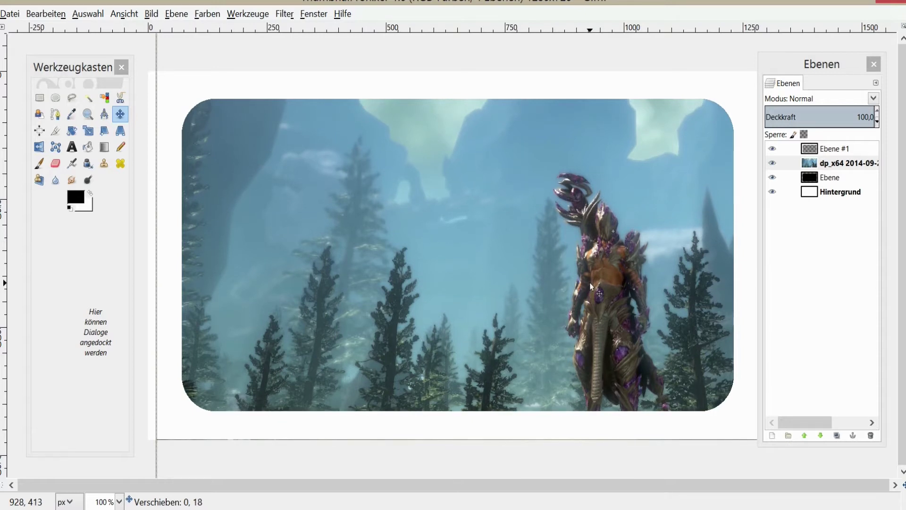
left_click_drag(590, 282, 591, 282)
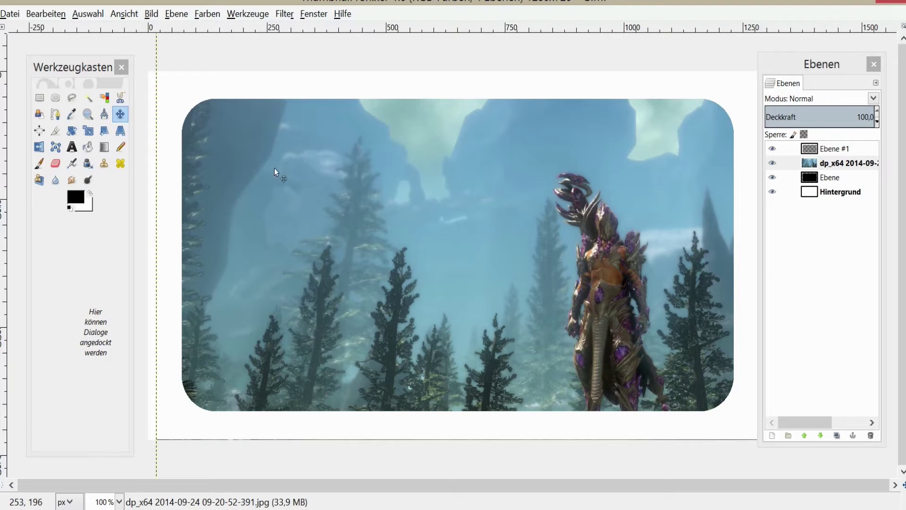
left_click_drag(608, 290, 613, 291)
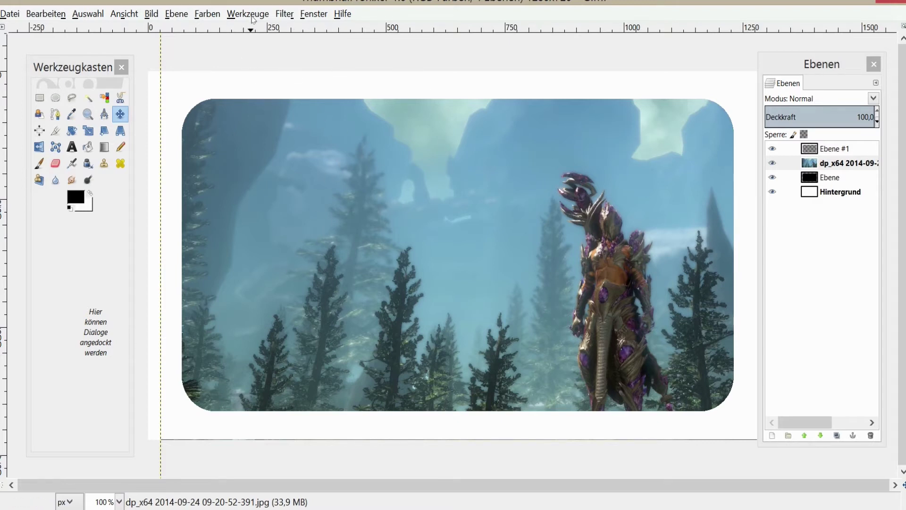
Apply a 4 px Gaussian blur to the screenshot layer, then restore the GIMP window
left_click(312, 14)
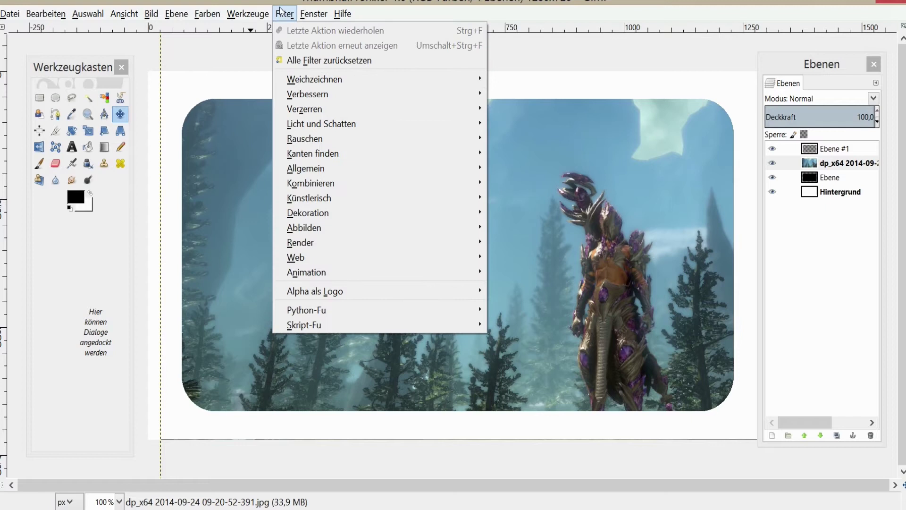
left_click(304, 14)
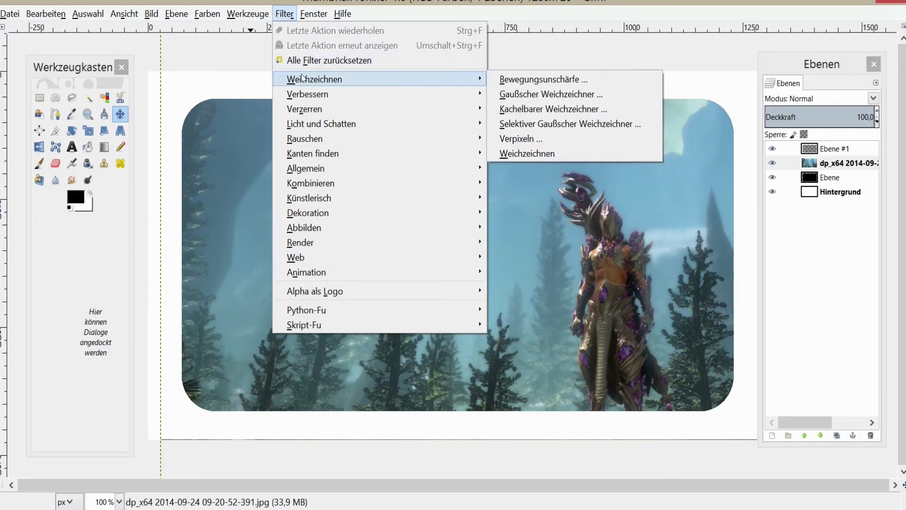
left_click(566, 98)
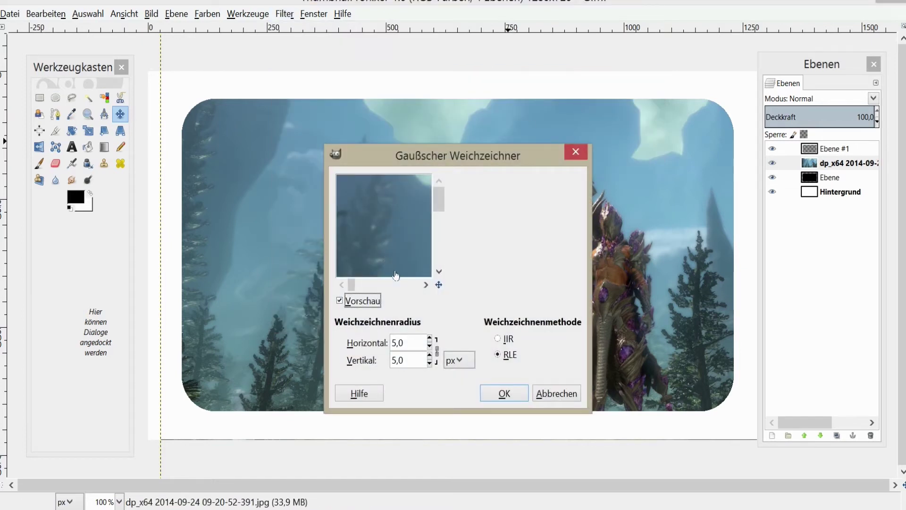
left_click(429, 339)
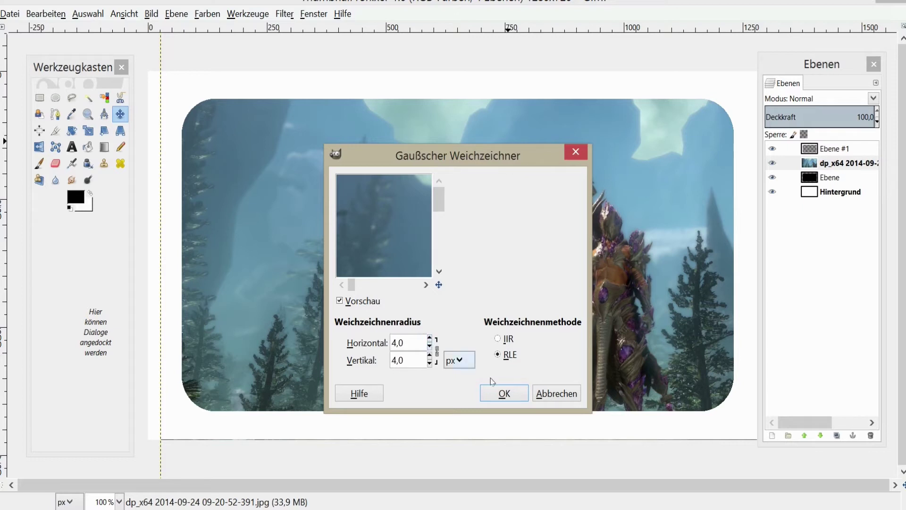
left_click(504, 394)
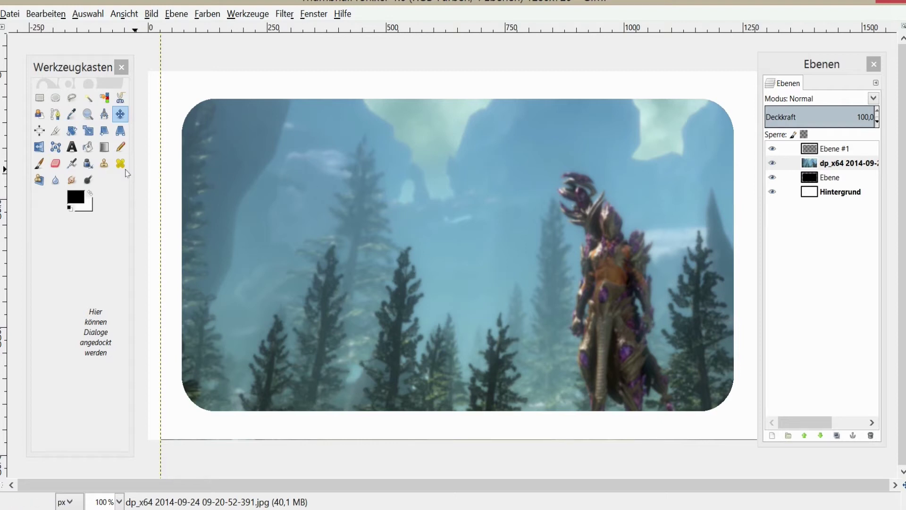
left_click(855, 5)
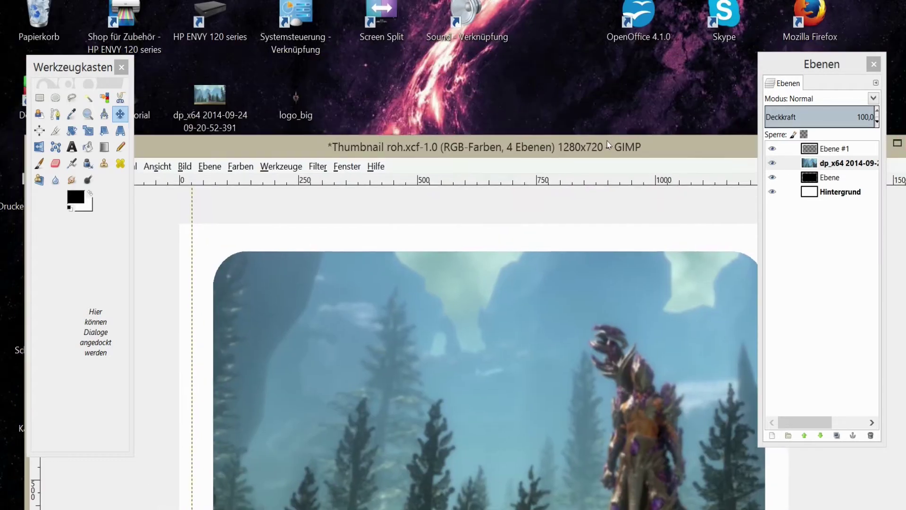
Move GIMP aside, open a new Firefox tab and type into the Google search box
left_click_drag(576, 43, 575, 70)
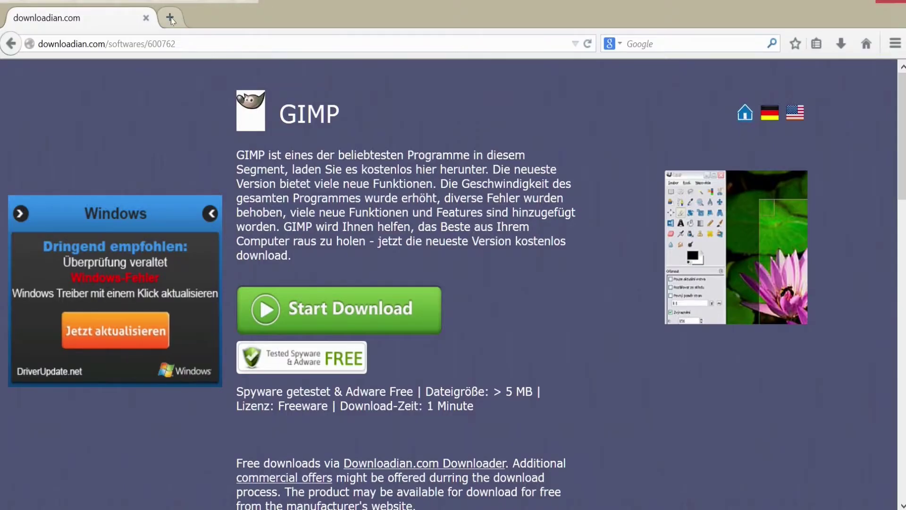
left_click(164, 17)
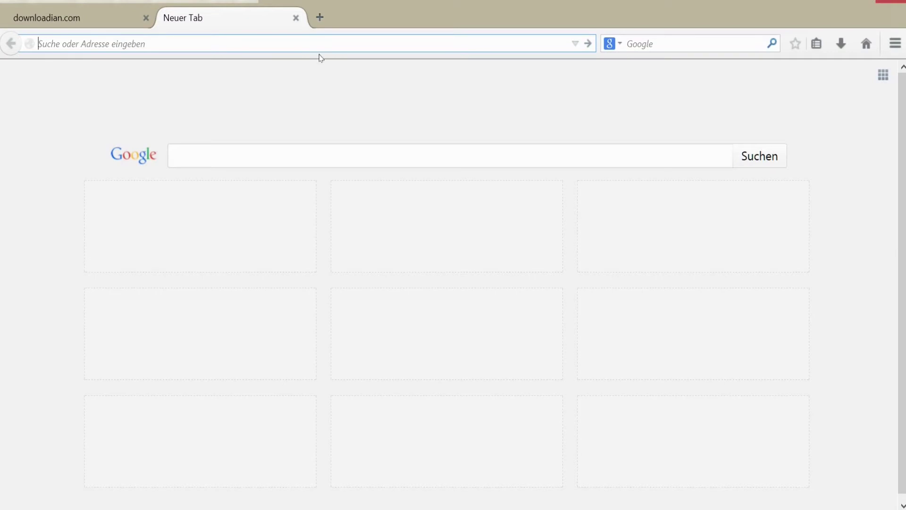
type("s")
key("BackSpace")
type("arschfickfotzen")
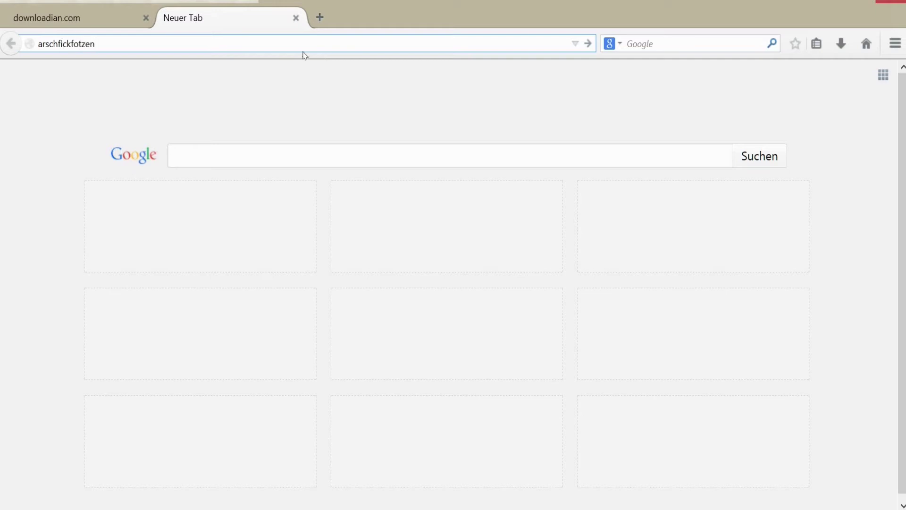
Check the downloadian.com GIMP tab, run the Google search for png, and minimize Firefox
left_click(93, 27)
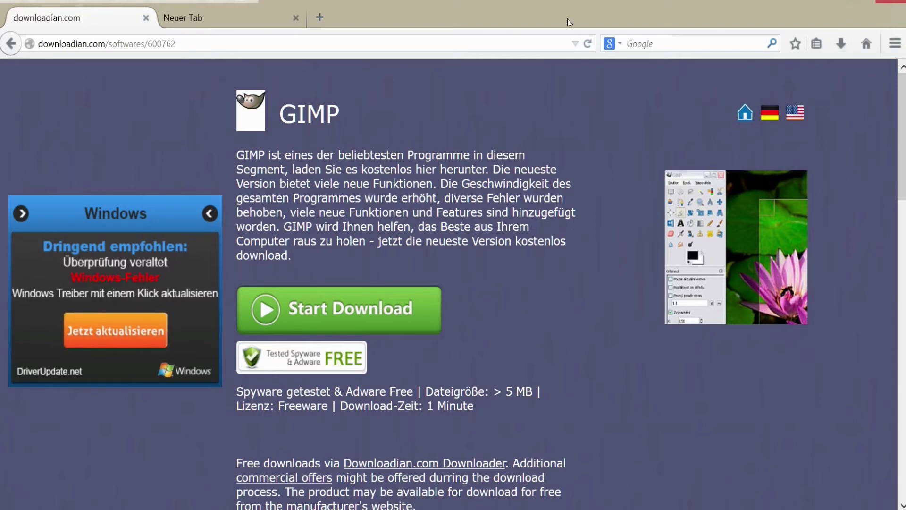
left_click(159, 18)
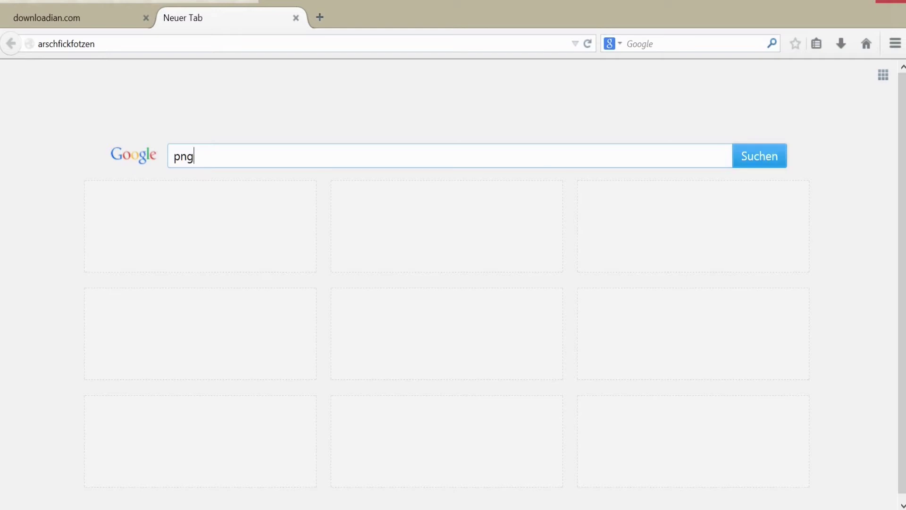
left_click(774, 161)
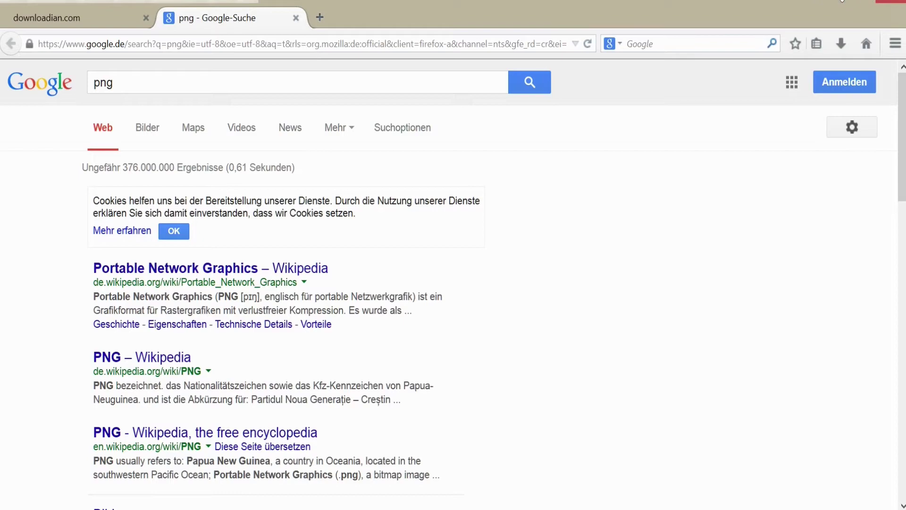
left_click(845, 4)
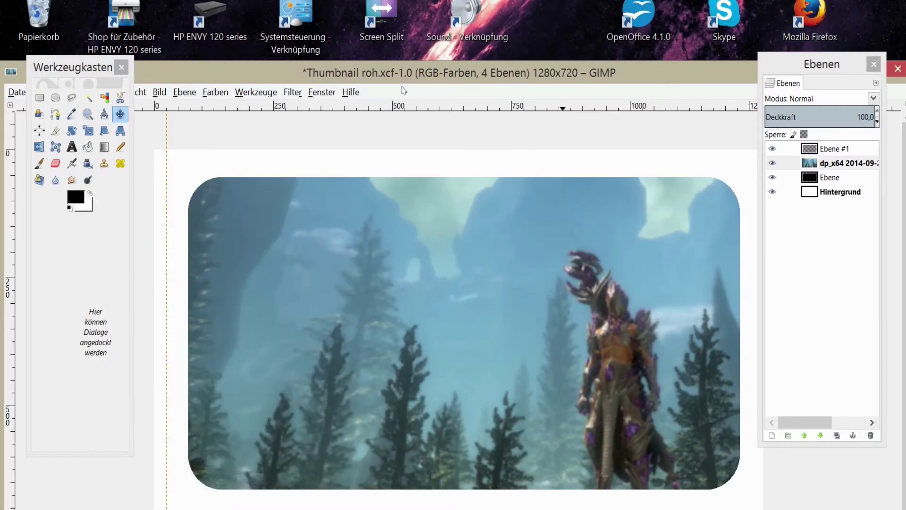
Add logo_big.png from the desktop as a new layer and move it lower left
mouse_move(393, 83)
left_mouse_down()
mouse_move(390, 175)
mouse_move(384, 151)
left_mouse_up()
mouse_move(295, 104)
left_mouse_down()
mouse_move(483, 184)
mouse_move(502, 410)
left_mouse_up()
left_click_drag(488, 155, 485, 42)
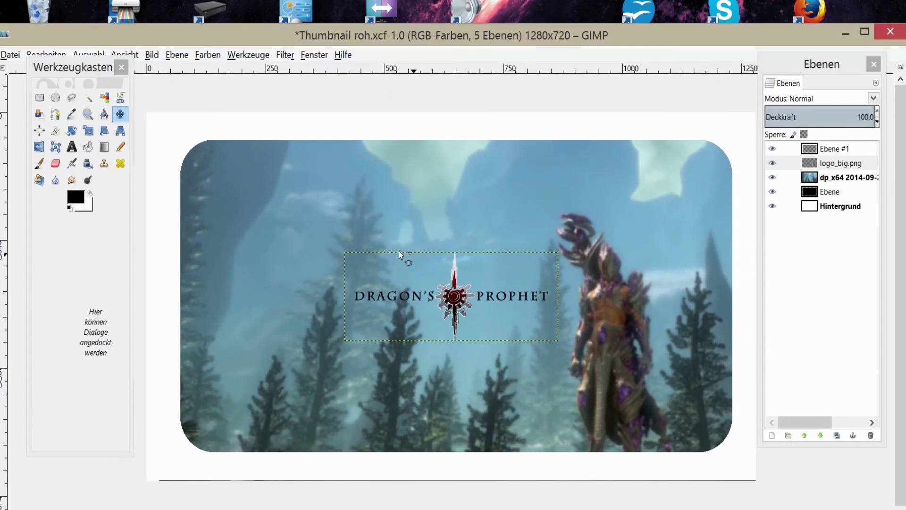
left_click(864, 31)
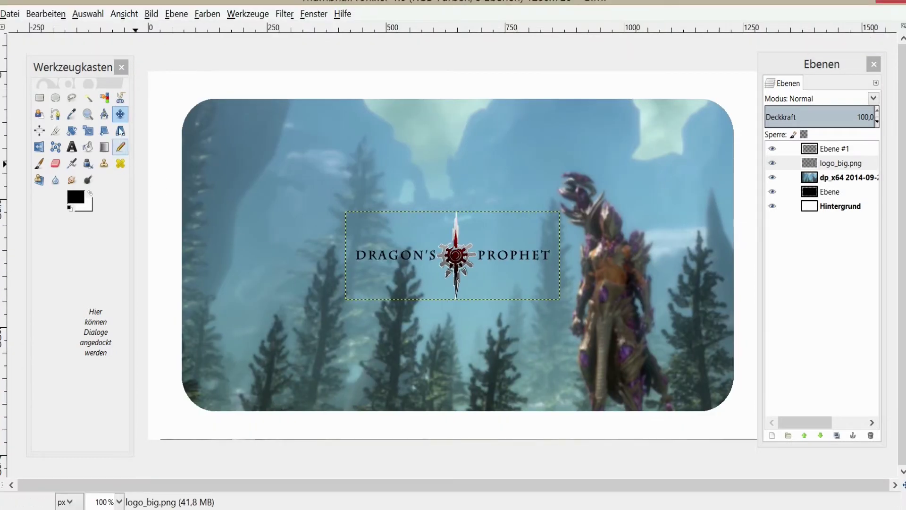
left_click(120, 113)
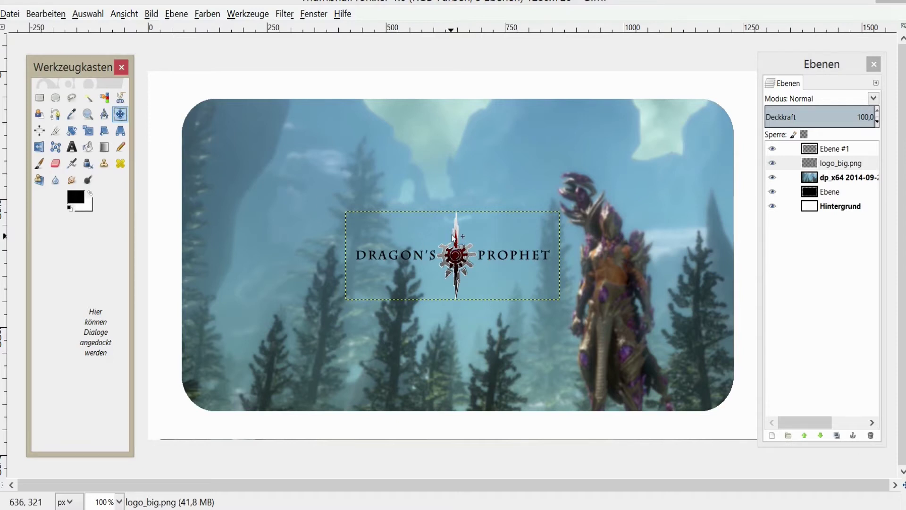
mouse_move(455, 250)
left_mouse_down()
mouse_move(617, 225)
mouse_move(658, 119)
mouse_move(293, 145)
mouse_move(486, 193)
mouse_move(467, 259)
mouse_move(413, 166)
mouse_move(442, 279)
mouse_move(358, 288)
left_mouse_up()
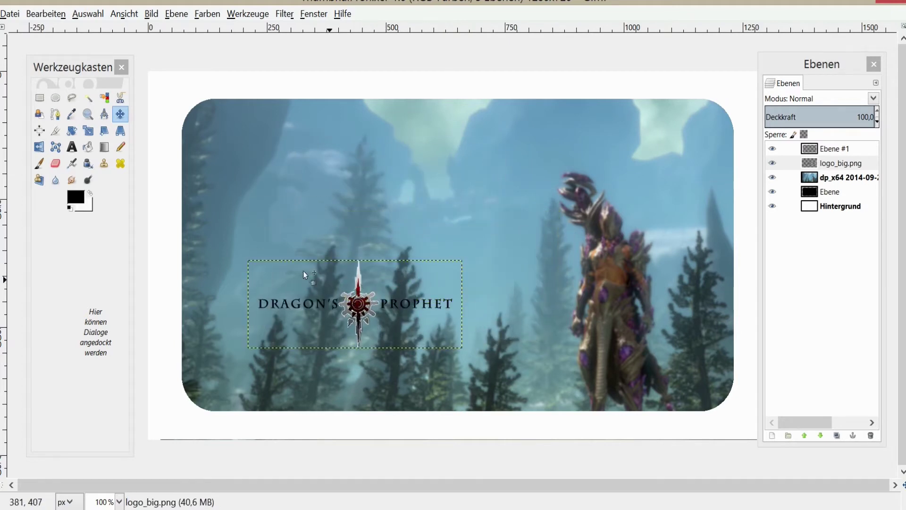
Scale the logo layer down to 217×83 pixels with the Scale tool
left_click(88, 130)
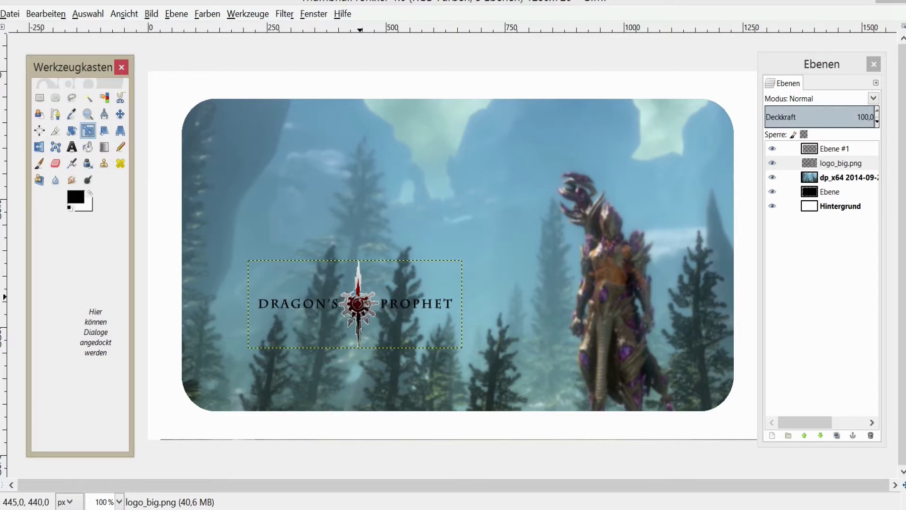
left_click(360, 296)
mouse_move(379, 316)
left_mouse_down()
mouse_move(393, 332)
mouse_move(313, 219)
mouse_move(363, 225)
mouse_move(332, 348)
left_mouse_up()
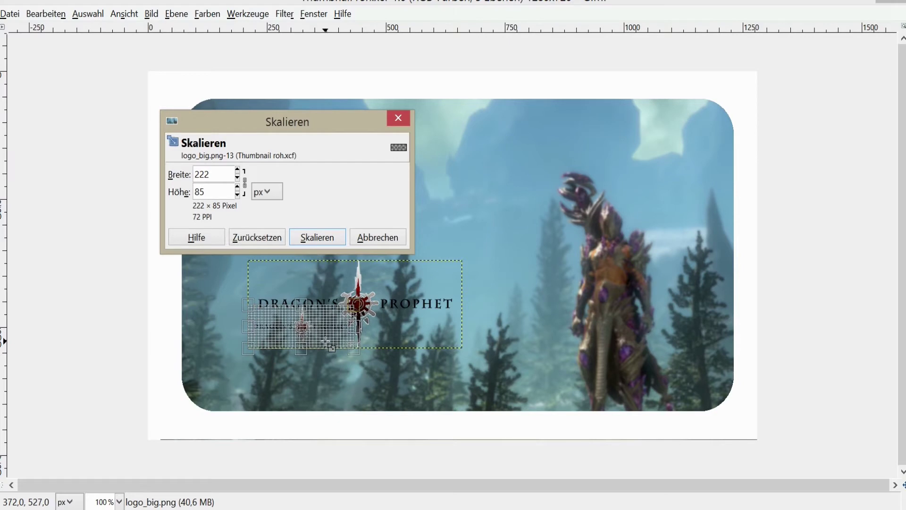
mouse_move(325, 339)
left_mouse_down()
mouse_move(343, 355)
mouse_move(334, 352)
left_mouse_up()
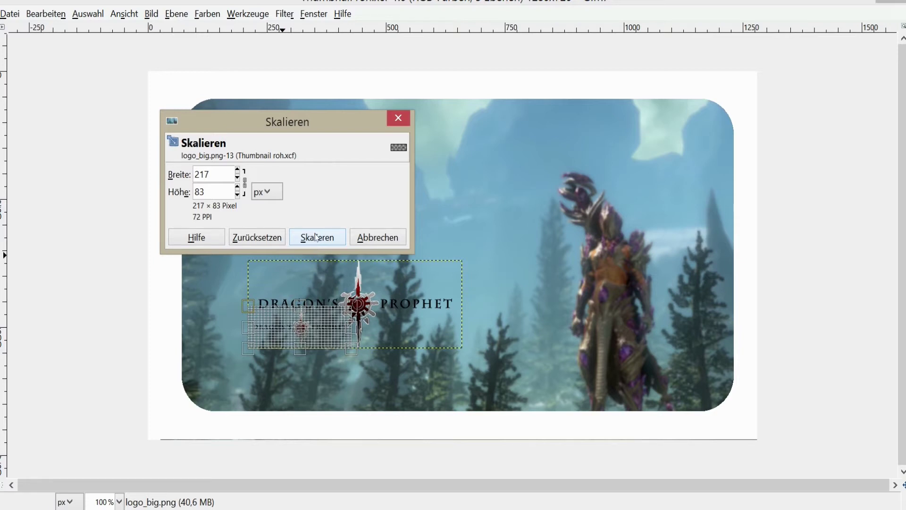
left_click(316, 237)
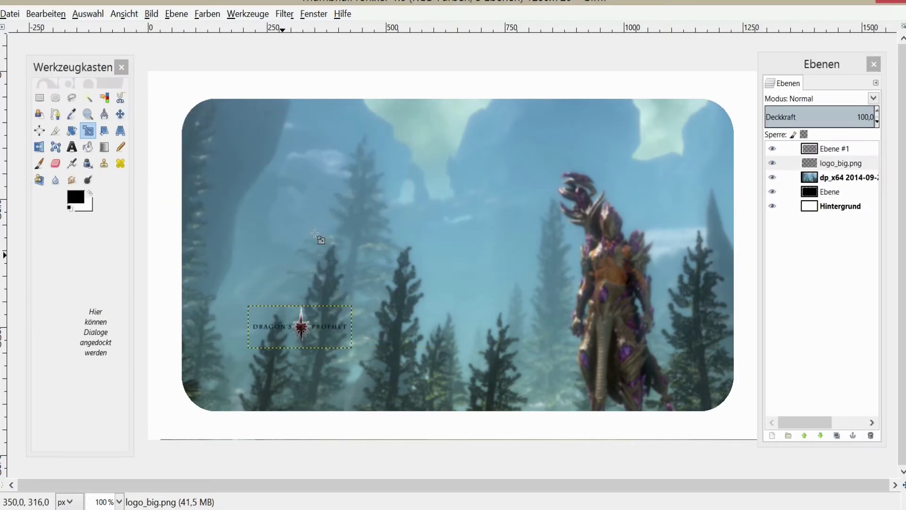
left_click(120, 114)
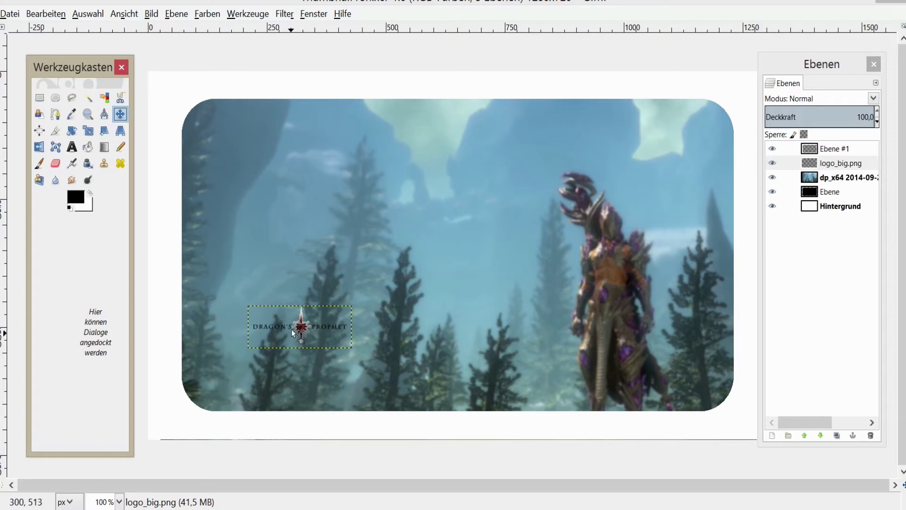
Move the logo into the top-right corner of the framed screenshot
left_click_drag(291, 330, 629, 165)
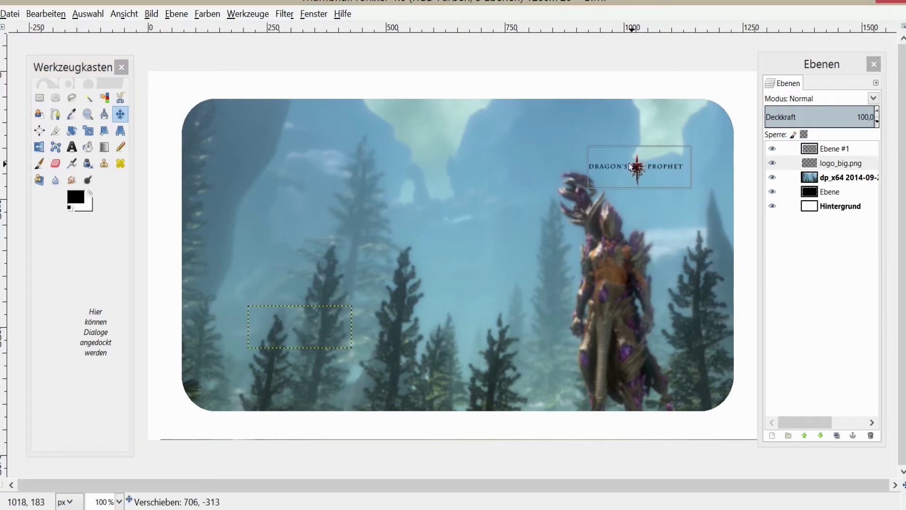
mouse_move(630, 165)
left_mouse_down()
mouse_move(285, 380)
mouse_move(660, 149)
left_mouse_up()
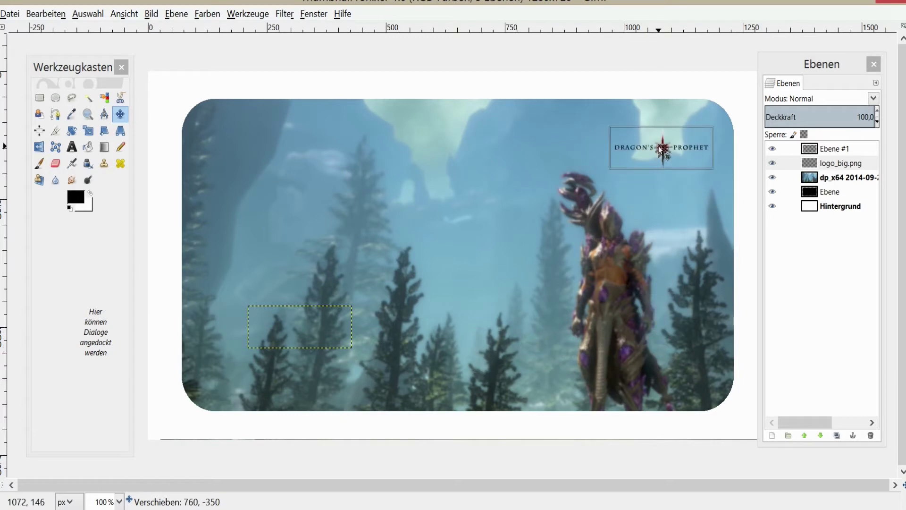
left_click_drag(659, 148, 660, 150)
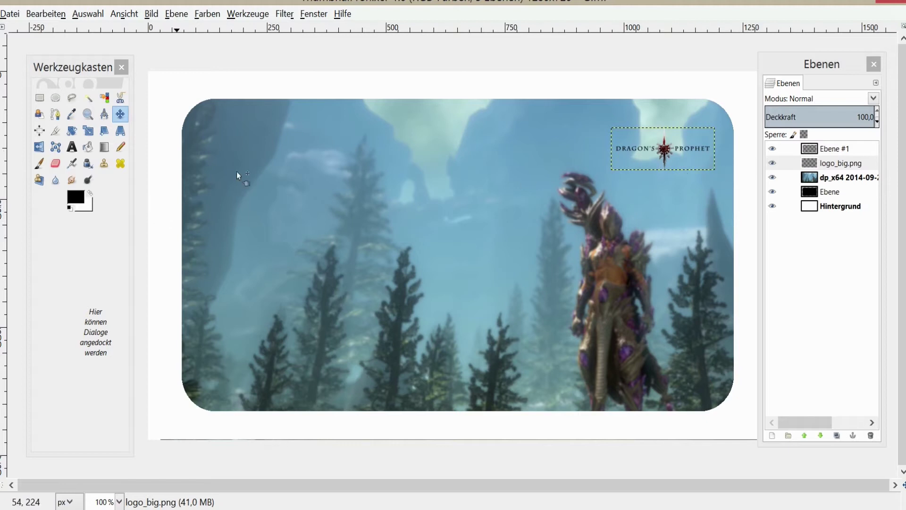
Scale the logo up to 244×93 pixels and shift it slightly left
left_click(88, 130)
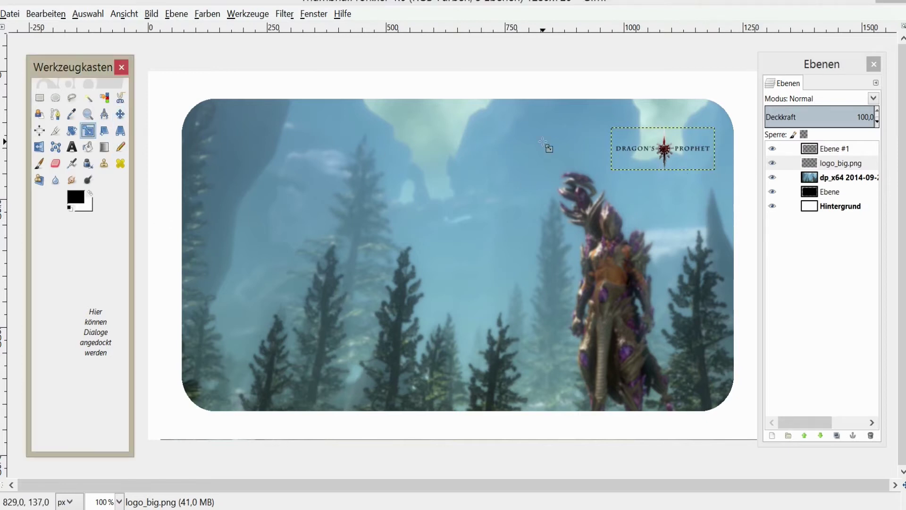
left_click(680, 151)
left_click_drag(680, 151, 669, 164)
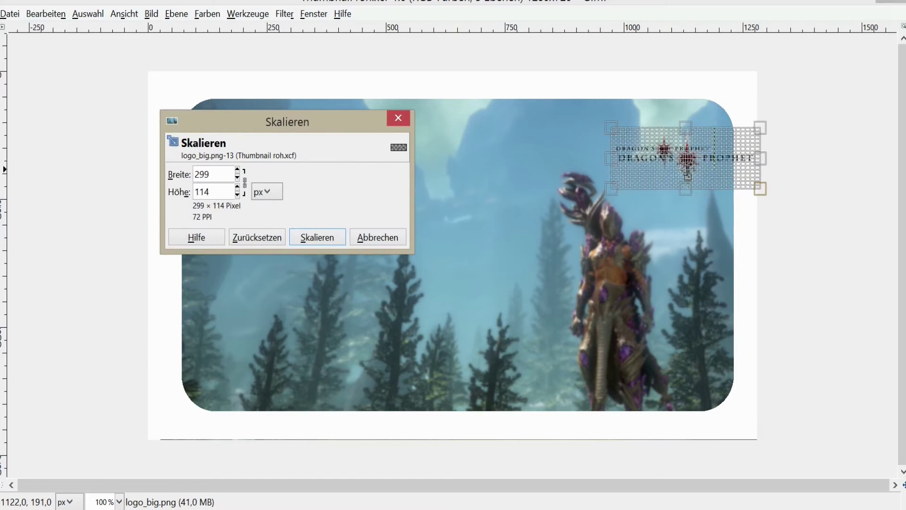
left_click(327, 236)
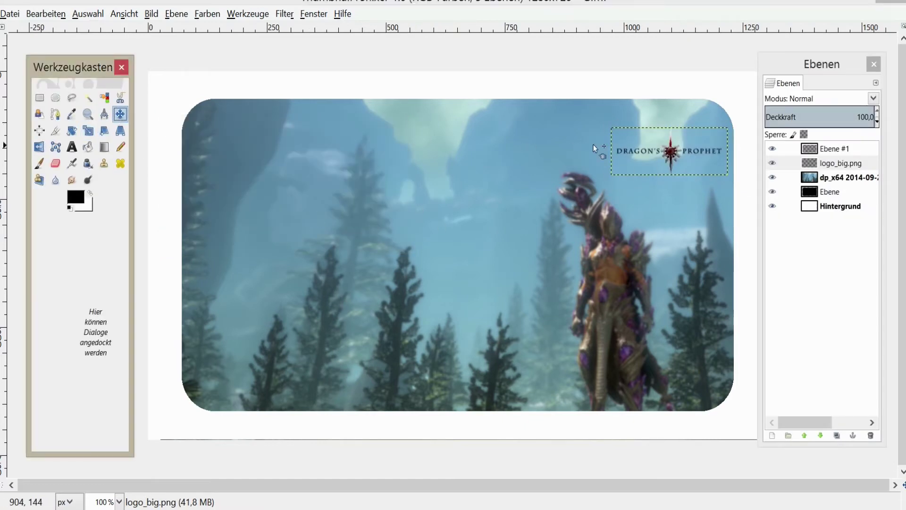
left_click_drag(673, 152, 658, 149)
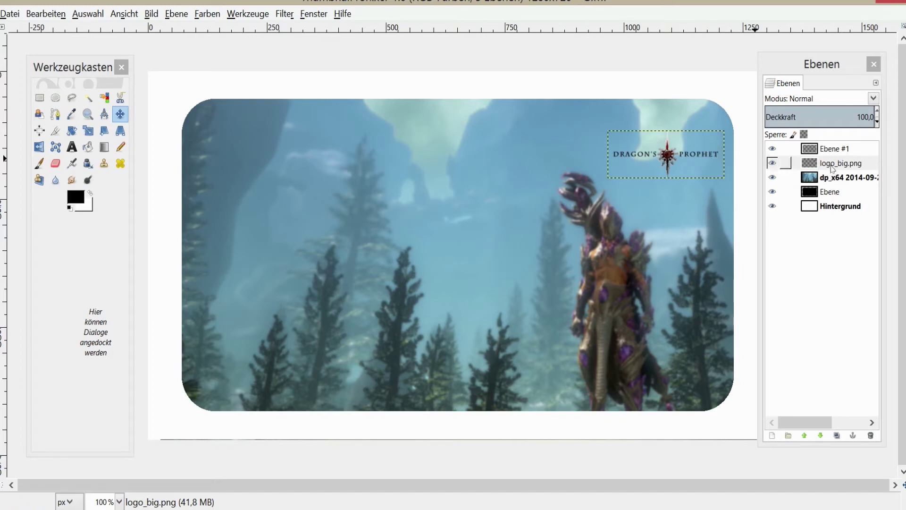
Duplicate the logo_big.png layer and switch between the copy and the original
left_click(832, 168)
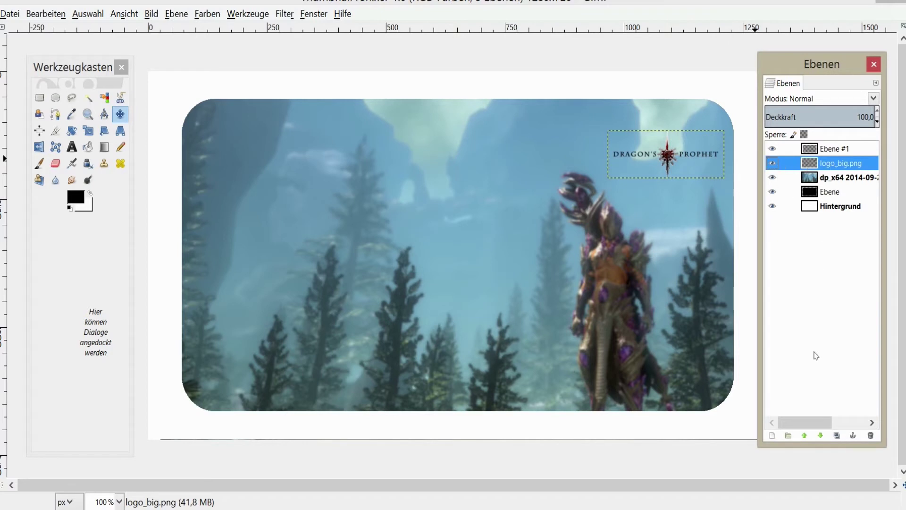
left_click(837, 435)
left_click(839, 162)
left_click(839, 165)
left_click(840, 164)
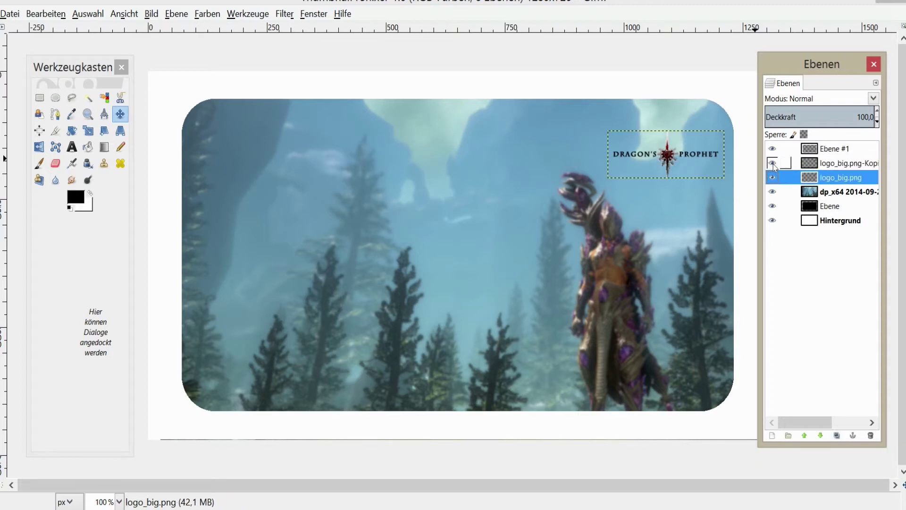
left_click(840, 165)
left_click(839, 179)
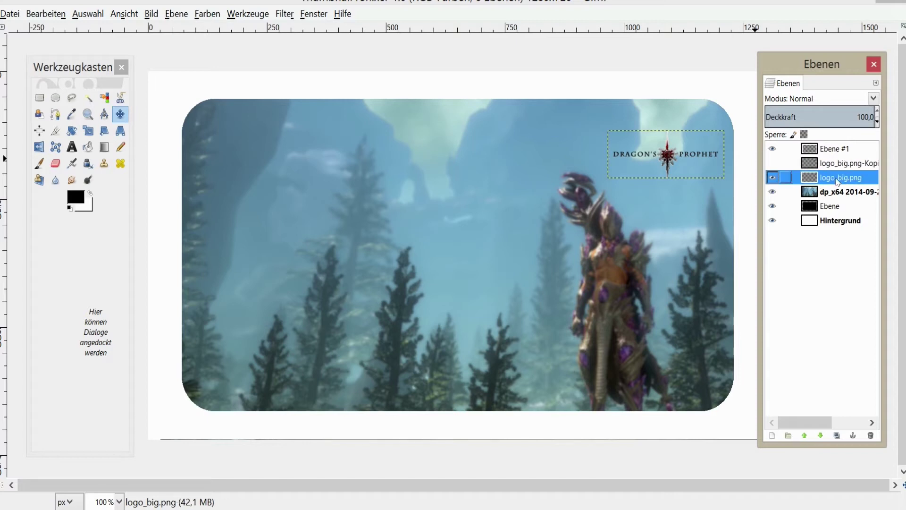
Run Alpha to Selection on logo_big.png and offset that layer slightly upward
right_click(838, 182)
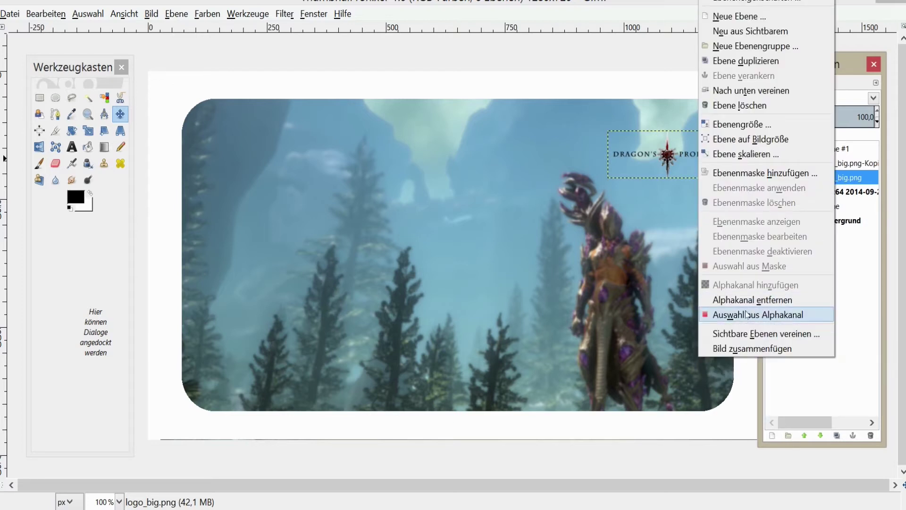
left_click(749, 314)
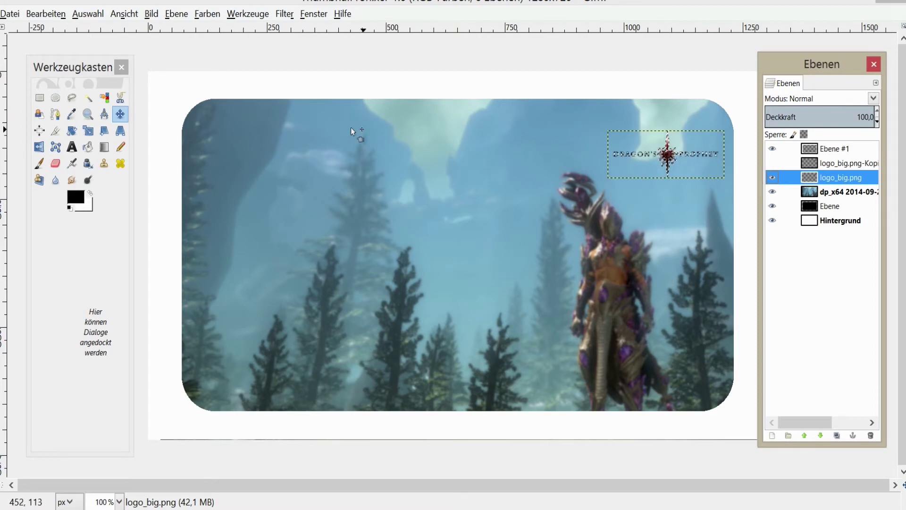
mouse_move(666, 156)
left_mouse_down()
mouse_move(650, 139)
mouse_move(666, 140)
left_mouse_up()
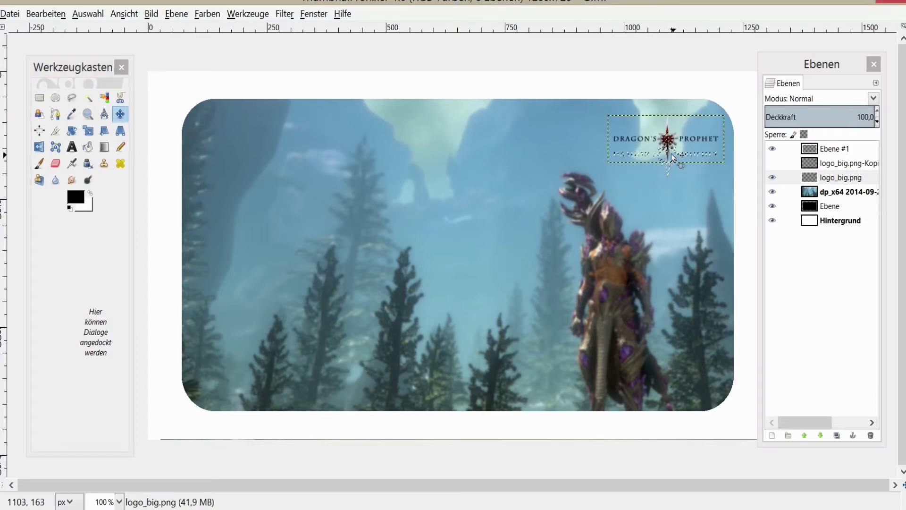
left_click_drag(666, 134, 670, 135)
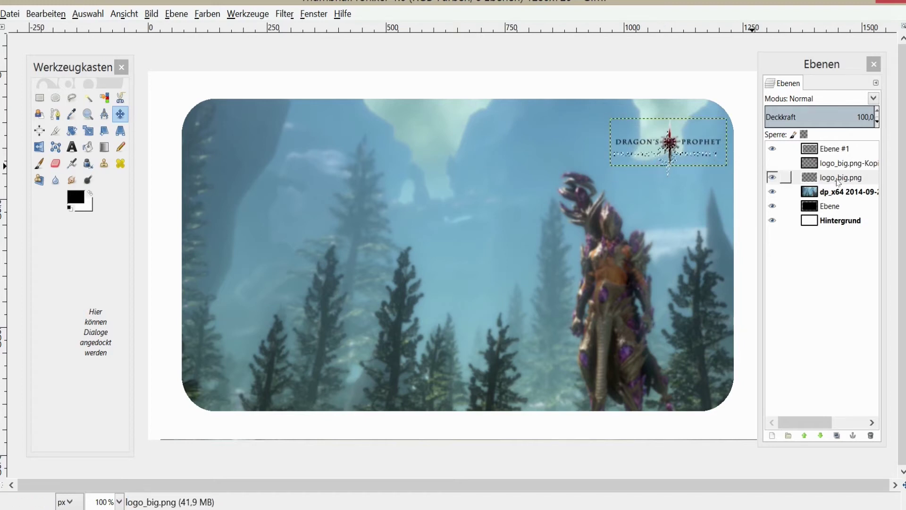
right_click(838, 182)
left_click(765, 314)
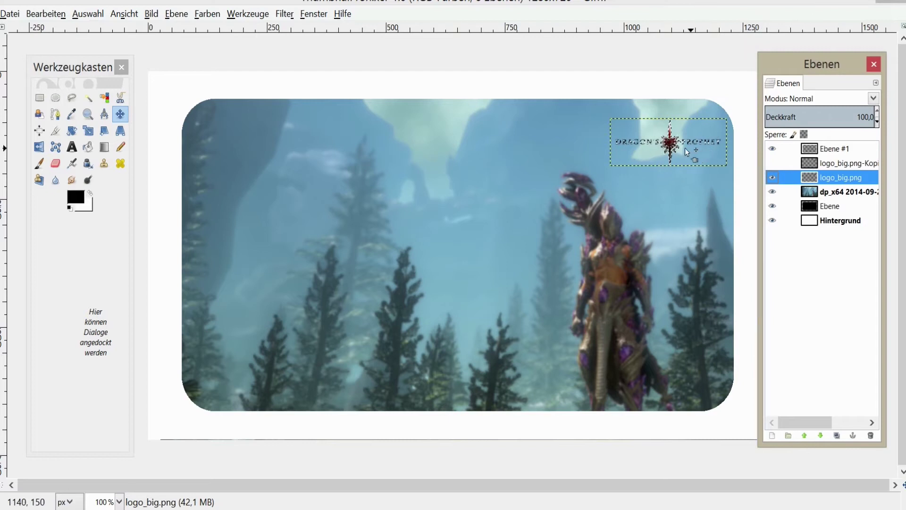
Colorize the logo_big.png layer with Lightness -100 to make a solid black logo copy
left_click(284, 15)
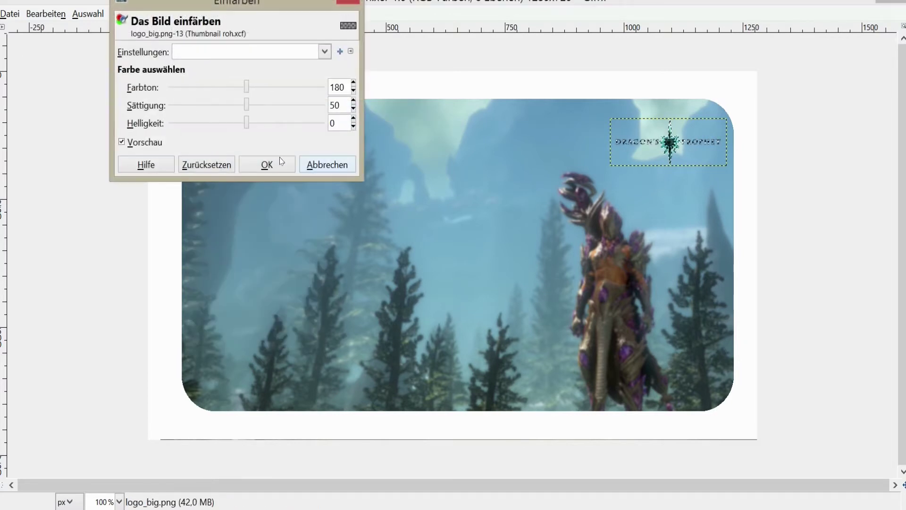
left_click_drag(247, 125, 144, 138)
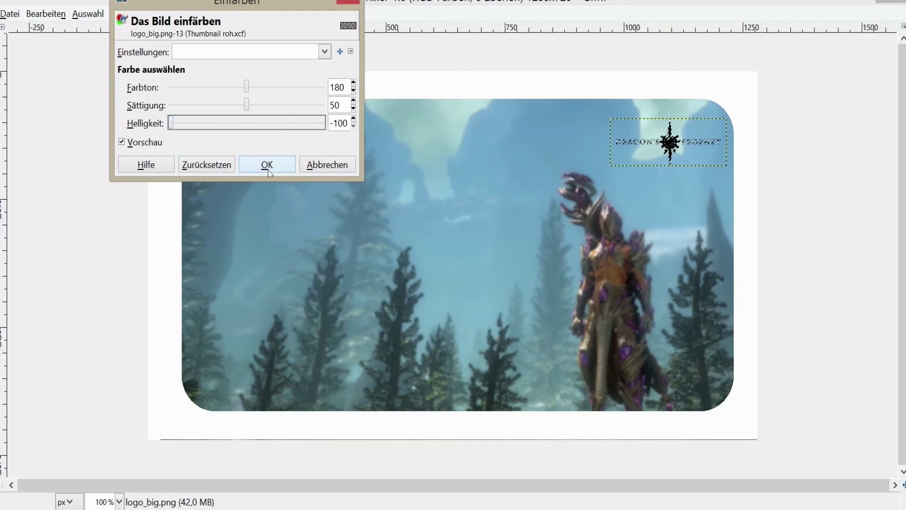
mouse_move(171, 124)
left_mouse_down()
mouse_move(344, 137)
mouse_move(173, 139)
left_mouse_up()
left_click(267, 168)
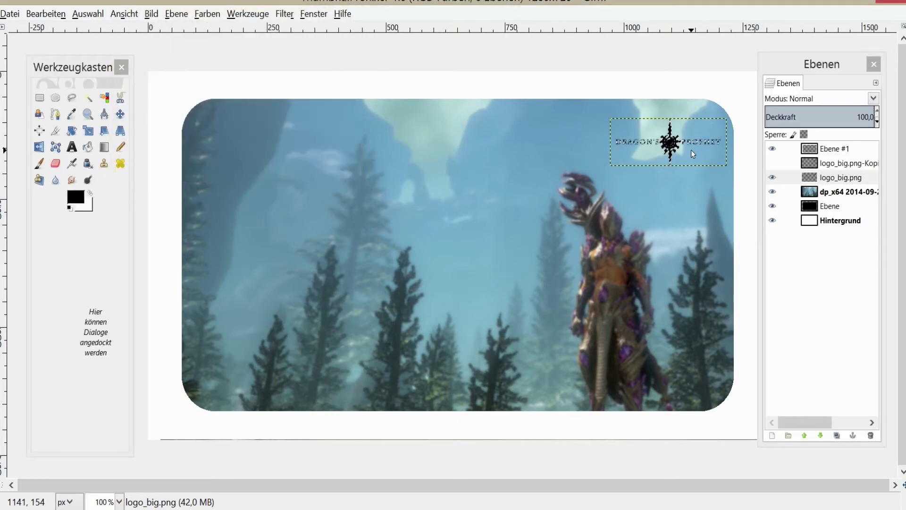
left_click(245, 14)
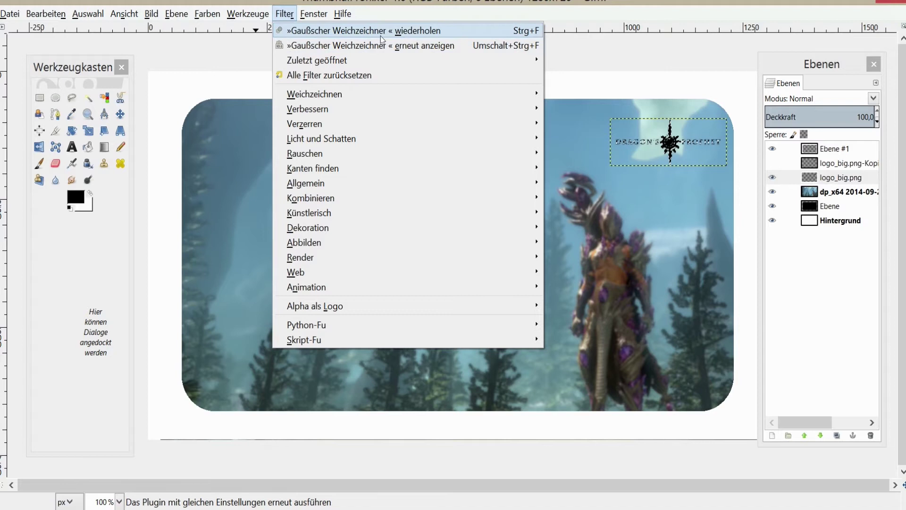
Blur the black logo copy with Repeat Gaussian Blur, re-show the logo layers and offset the shadow
left_click(326, 31)
left_click(773, 178)
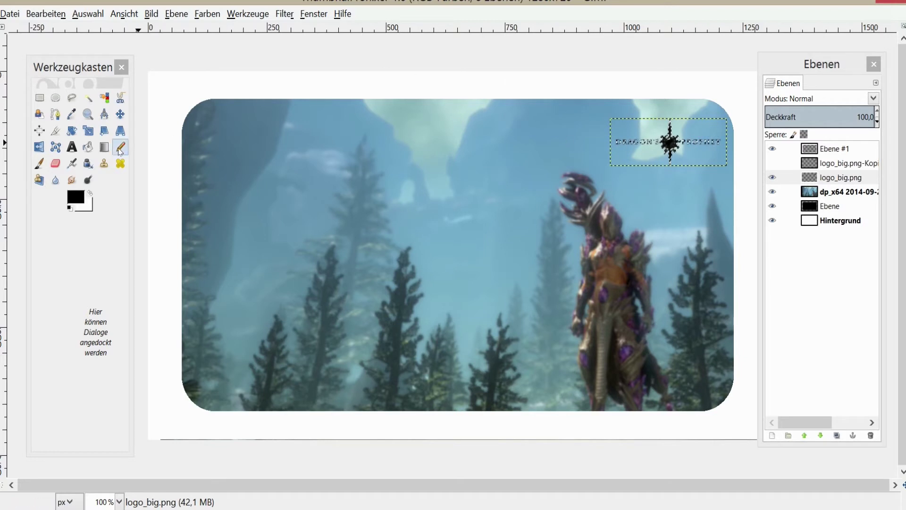
left_click_drag(667, 142, 670, 151)
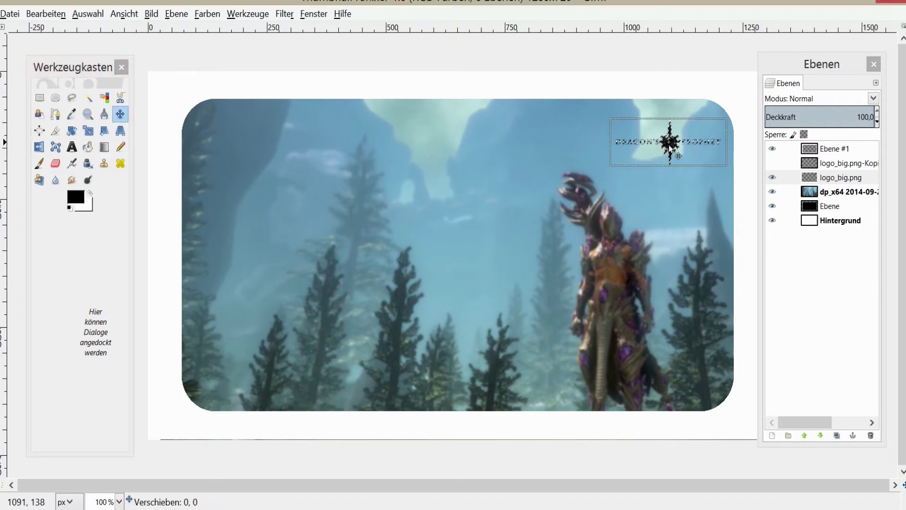
left_click(772, 163)
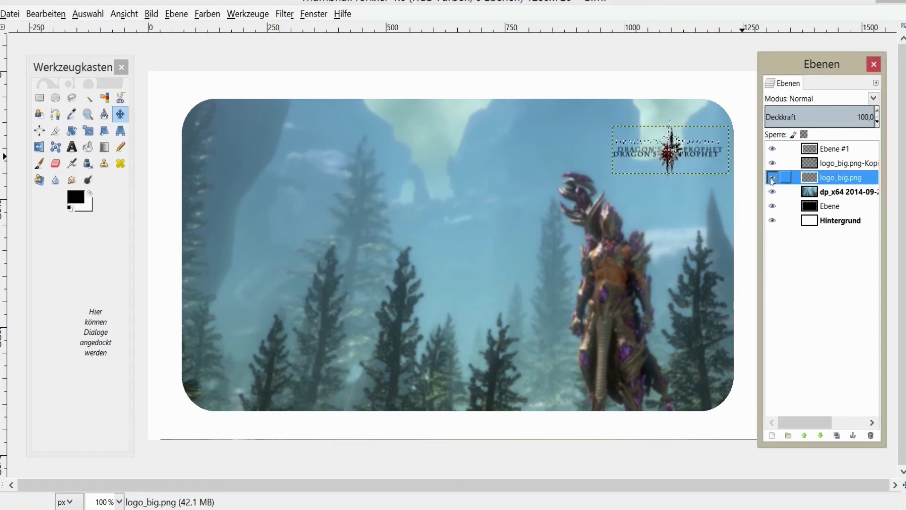
mouse_move(670, 135)
left_mouse_down()
mouse_move(679, 156)
mouse_move(667, 136)
left_mouse_up()
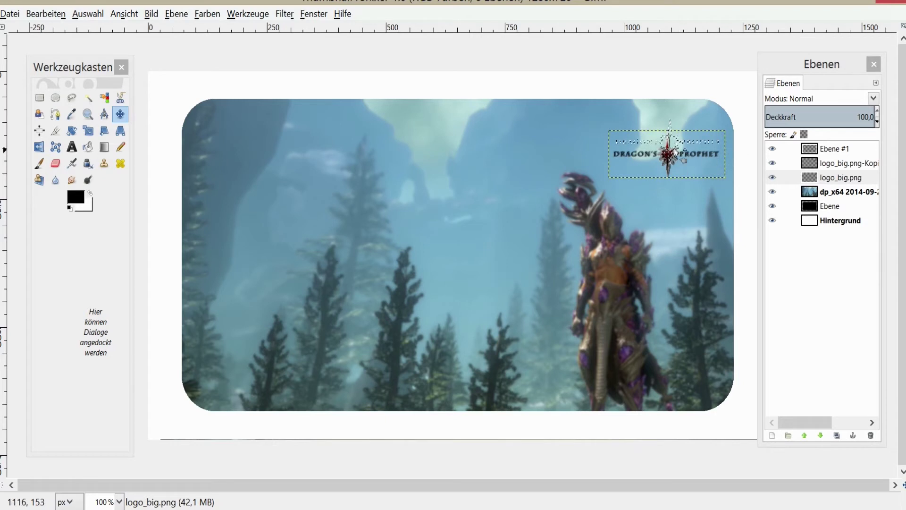
Clear the selection around the logo with Select > None
left_click(88, 14)
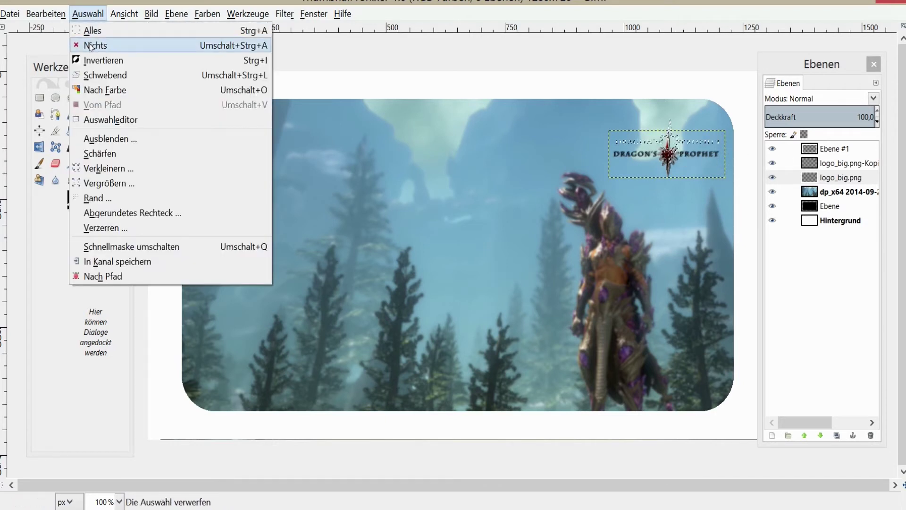
left_click(94, 42)
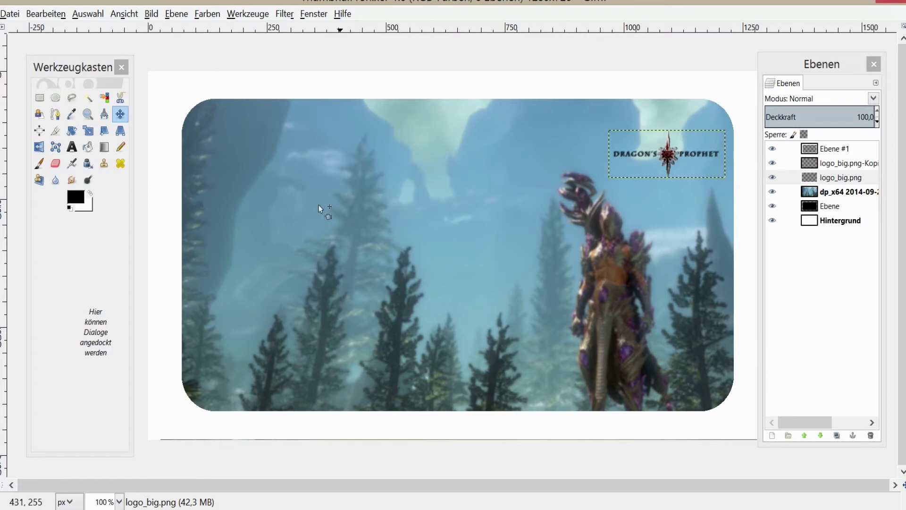
left_click(72, 147)
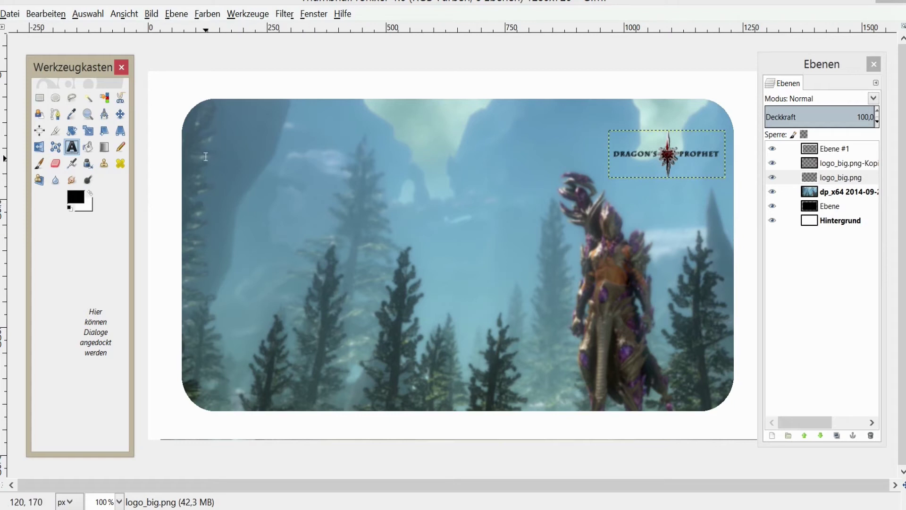
Draw a headline text box over the image's upper left and raise the font size to 110 px
mouse_move(223, 152)
left_mouse_down()
mouse_move(337, 192)
mouse_move(522, 282)
left_mouse_up()
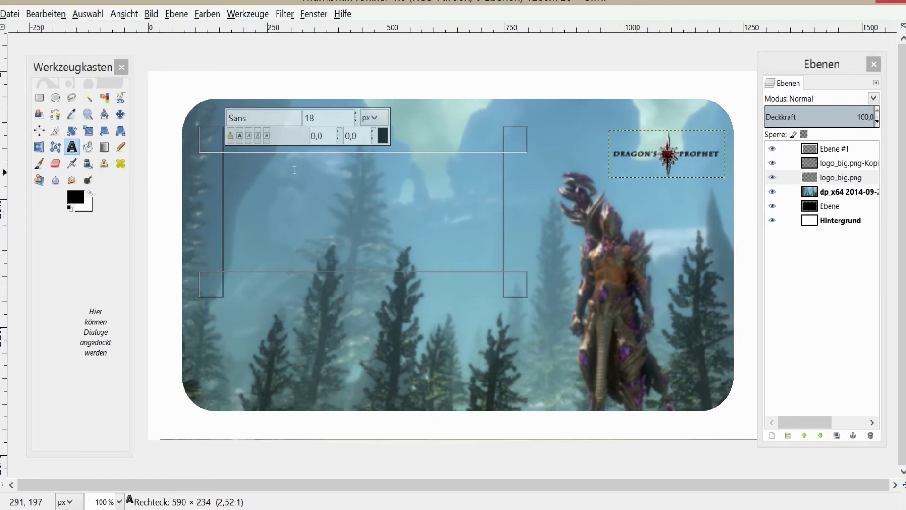
double_click(71, 147)
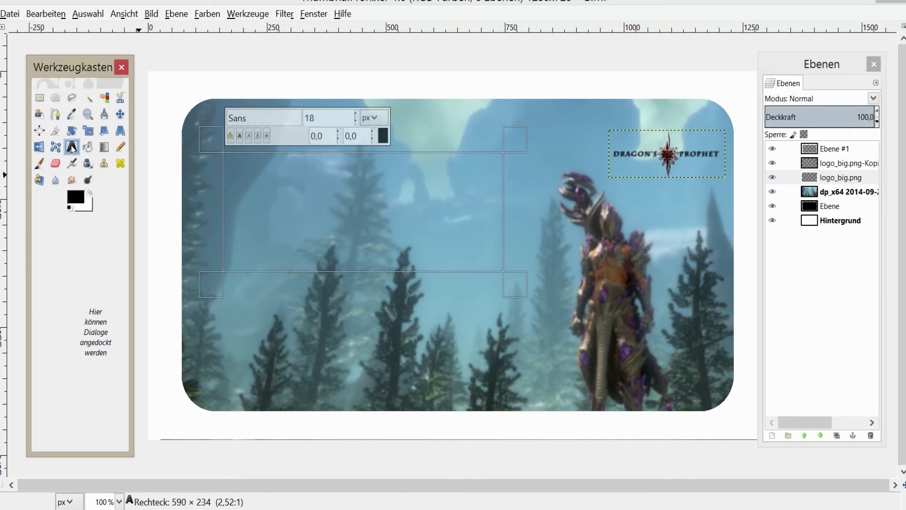
left_click_drag(78, 84, 93, 243)
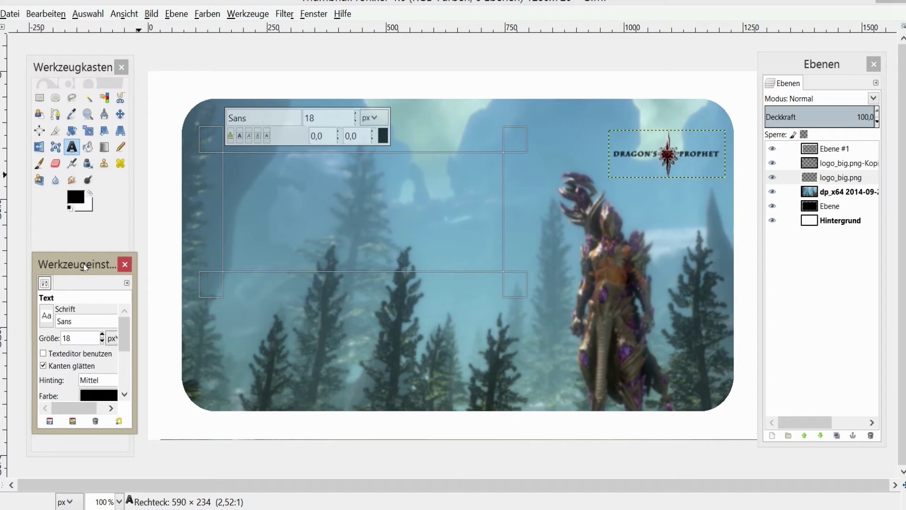
left_click_drag(138, 405, 184, 464)
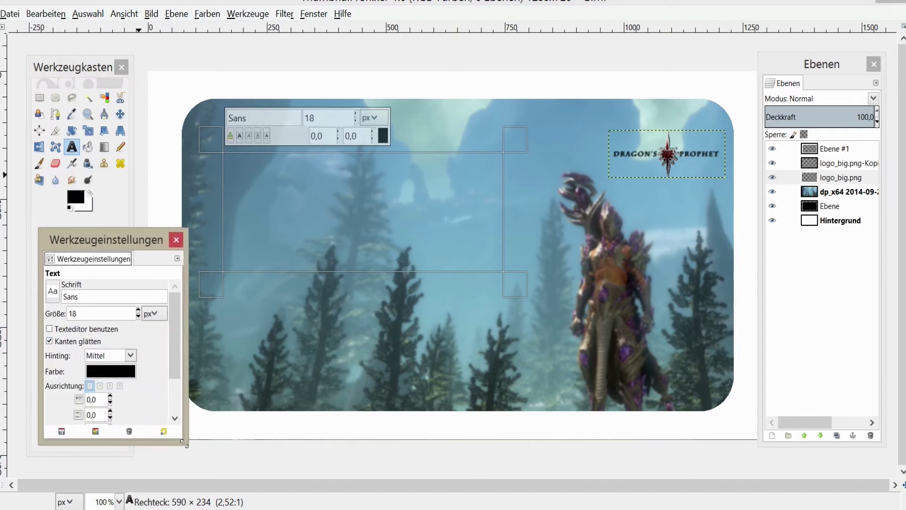
left_click_drag(109, 245, 100, 241)
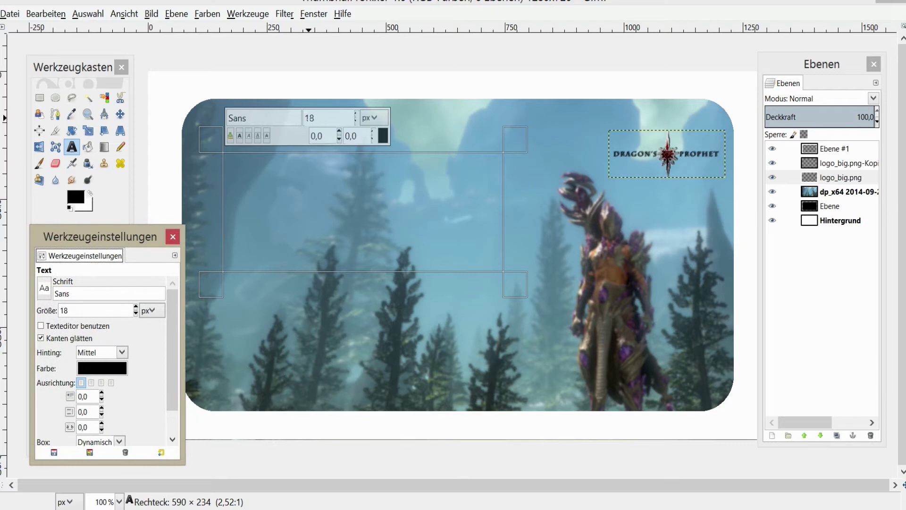
left_click(356, 115)
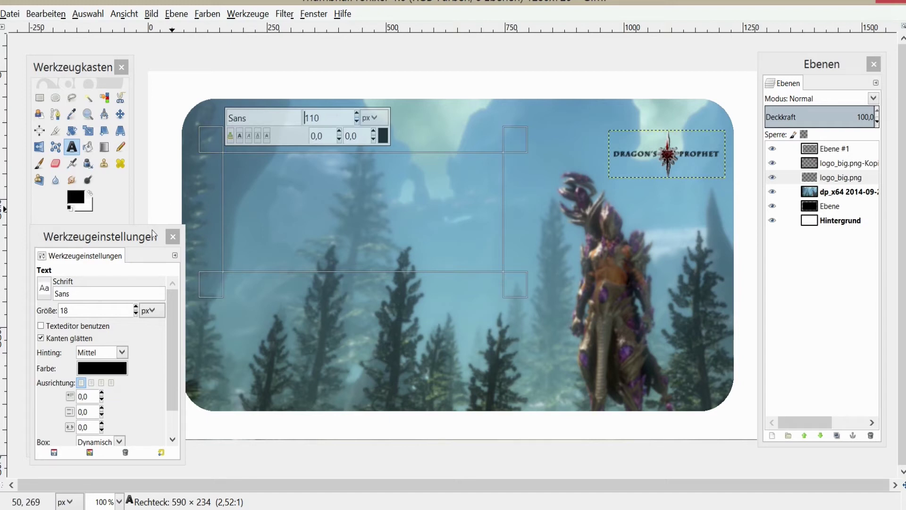
Change the headline font from Sans Bold Italic to Pirate Thin in the font list
left_click(45, 289)
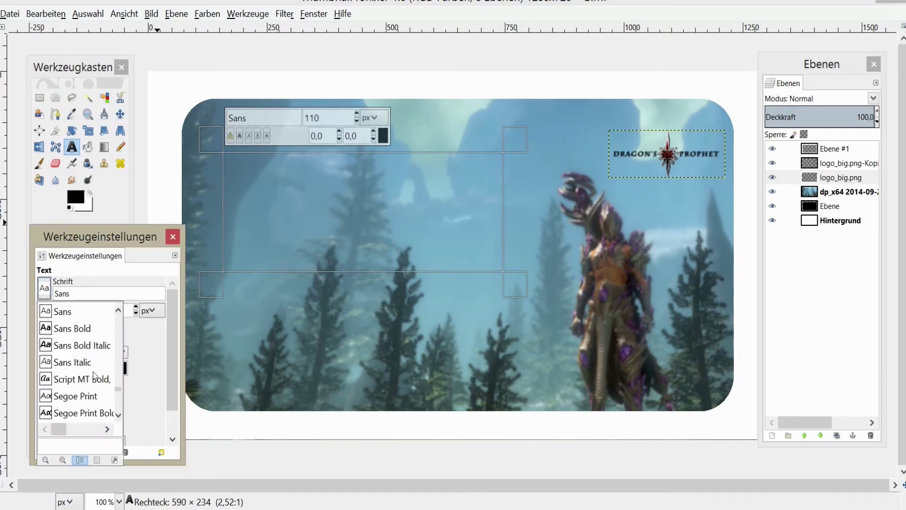
left_click(73, 350)
left_click(47, 296)
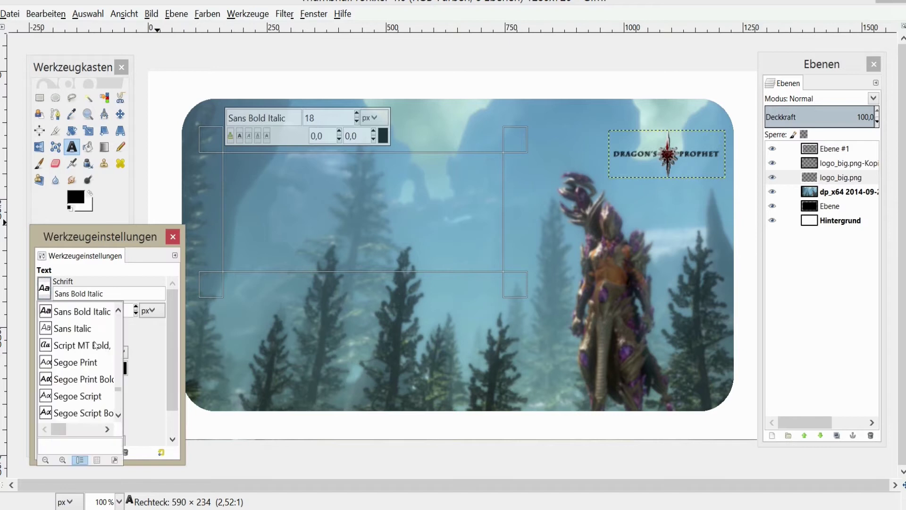
scroll(88, 329, "up", 2)
scroll(89, 350, "up", 3)
scroll(91, 351, "up", 2)
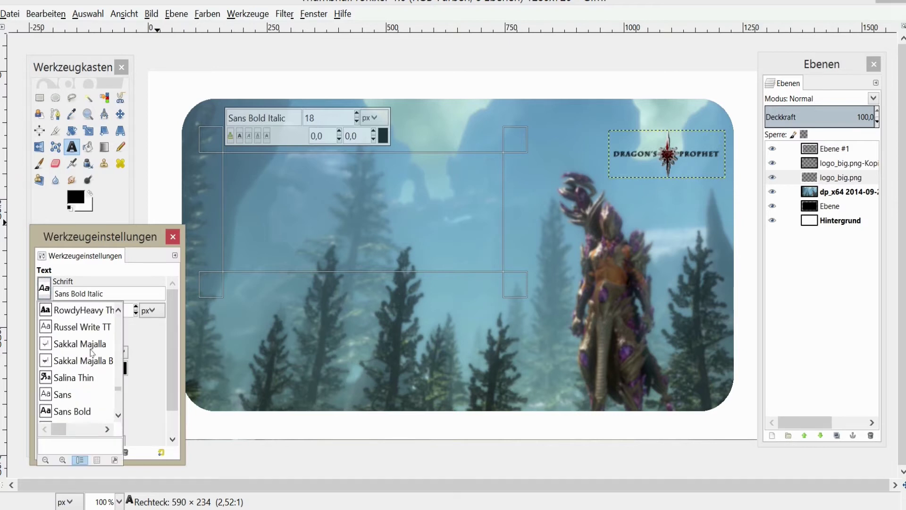
scroll(93, 376, "up", 1)
scroll(94, 375, "up", 2)
scroll(95, 374, "up", 1)
scroll(88, 348, "up", 1)
scroll(89, 349, "up", 1)
scroll(88, 349, "up", 1)
scroll(87, 362, "up", 2)
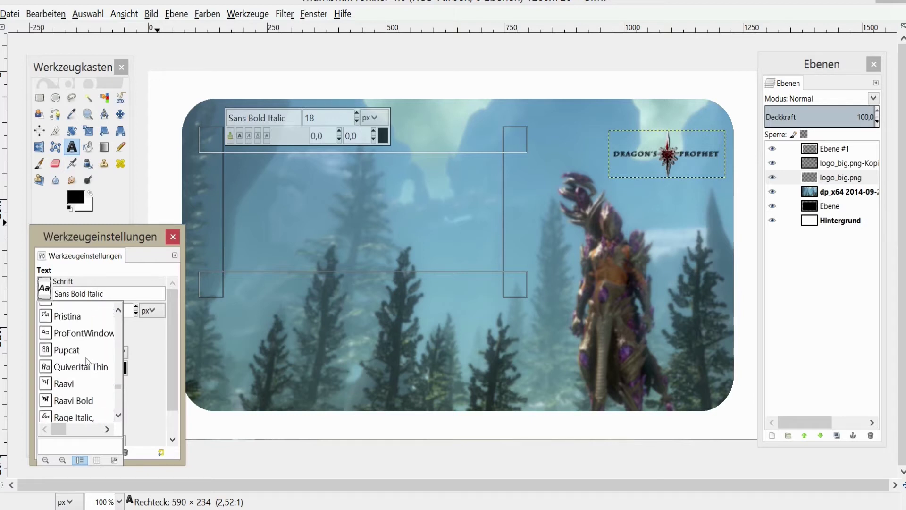
scroll(88, 362, "up", 3)
scroll(87, 361, "up", 4)
scroll(88, 361, "up", 2)
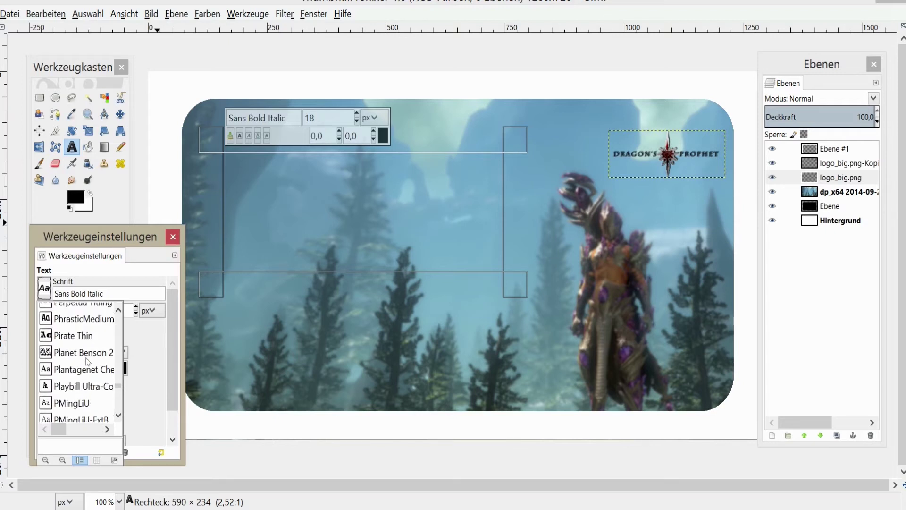
left_click(73, 336)
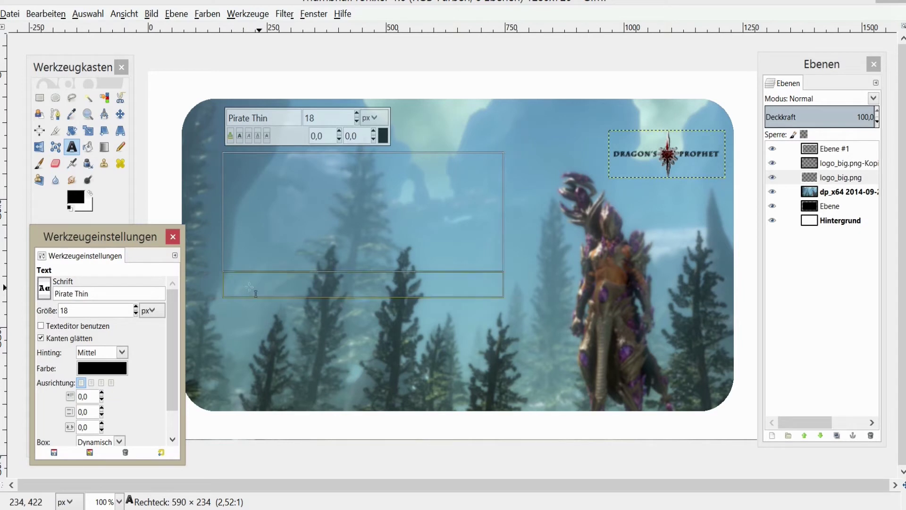
Set the headline text size to 80 px
left_click_drag(85, 311, 47, 314)
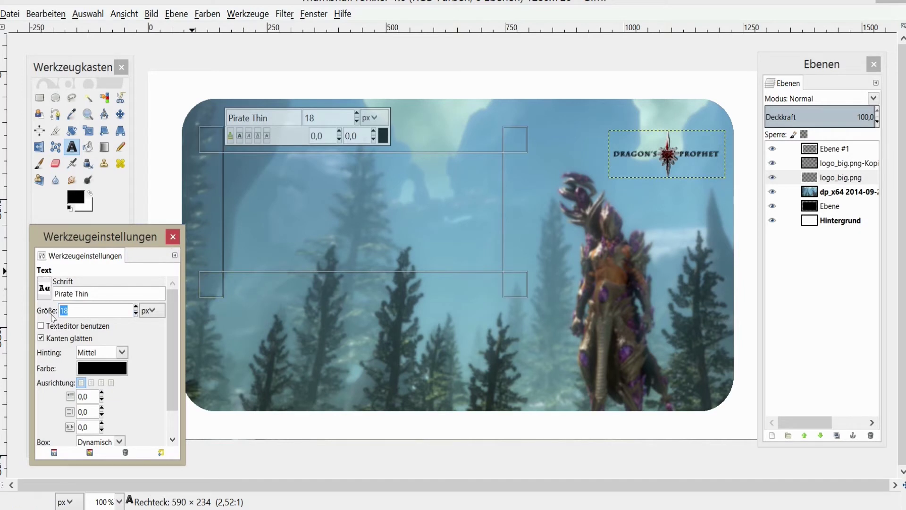
type("10")
left_click(244, 179)
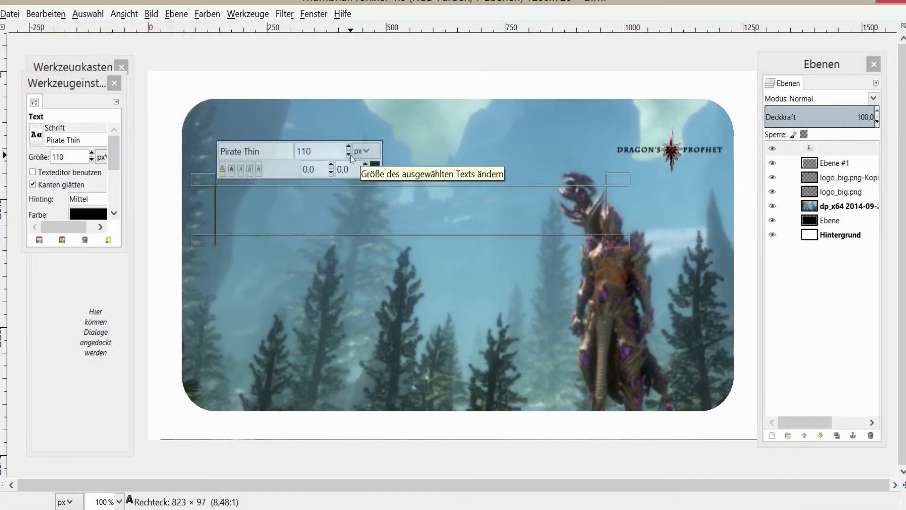
left_click(91, 159)
left_click(91, 159)
left_click(91, 160)
left_click(91, 160)
left_click(91, 160)
left_click(91, 159)
left_click(91, 160)
left_click(91, 160)
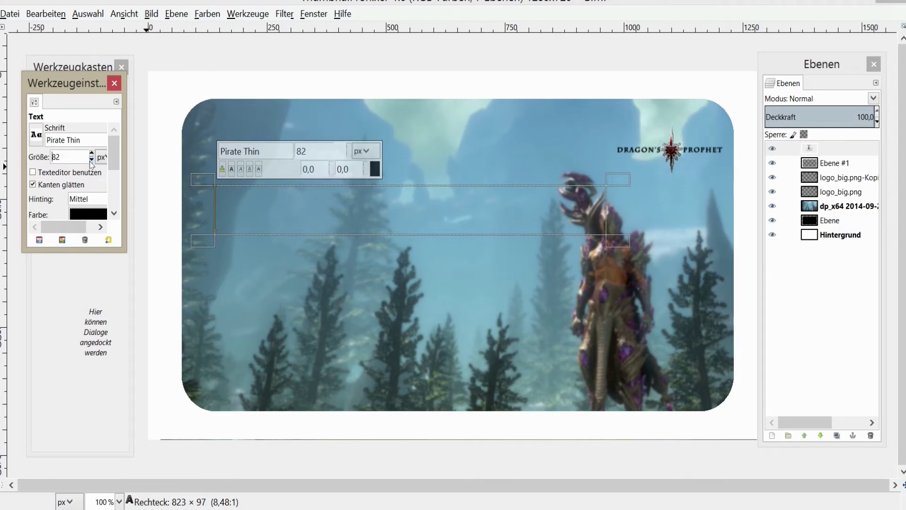
left_click(91, 160)
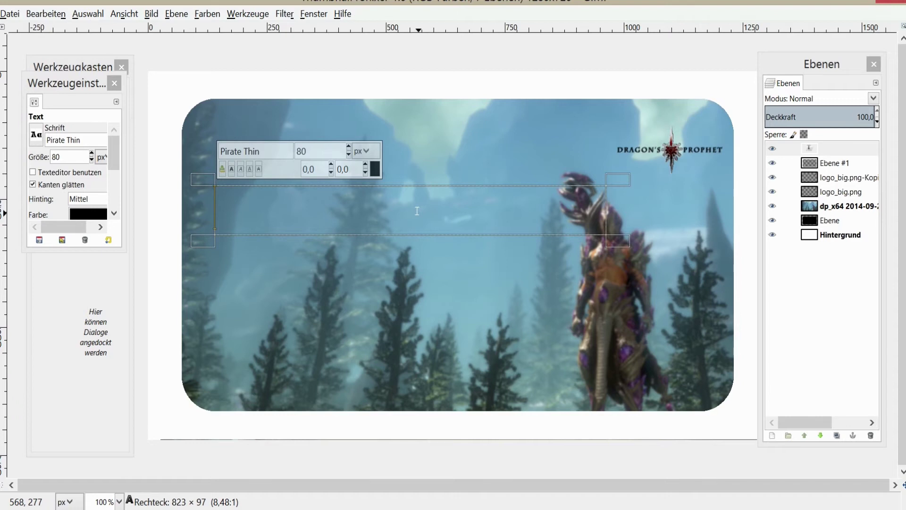
Type 'analeiterbeule #1', narrow the text box and shift the headline layer left
type("anal")
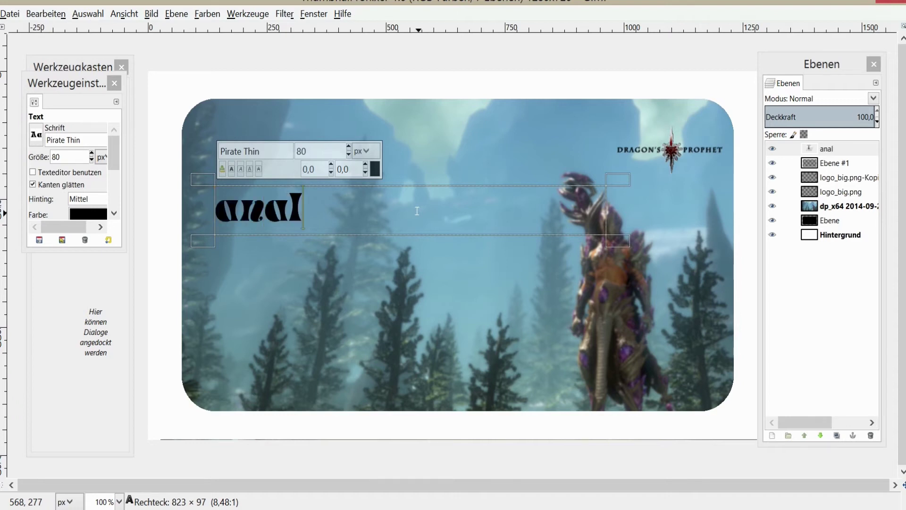
type("eiter")
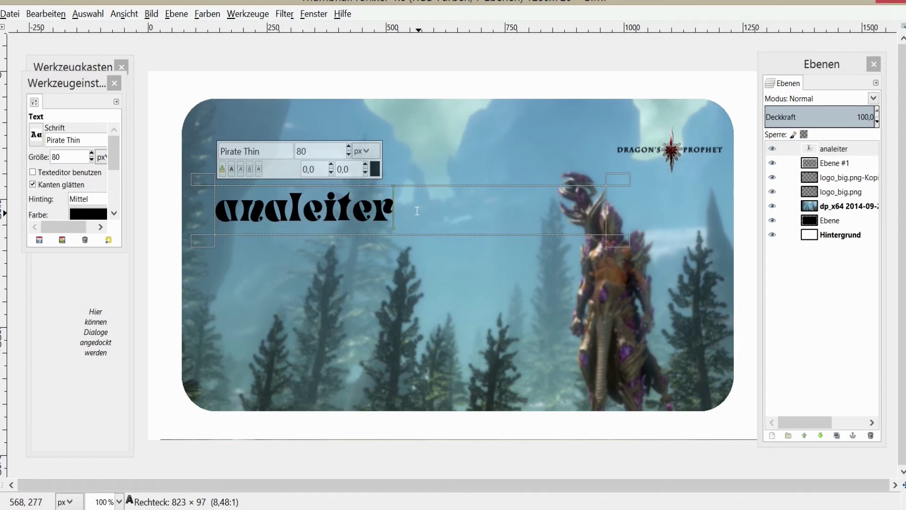
type("beule")
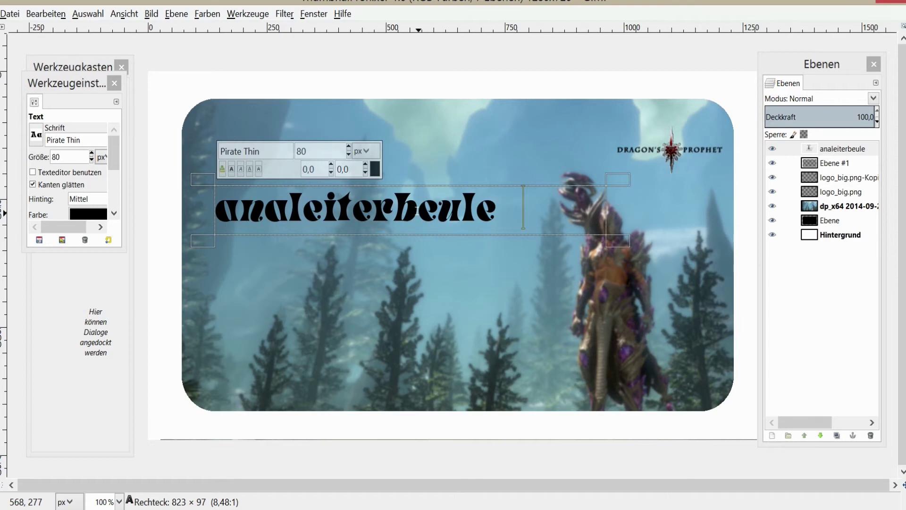
type(" #1")
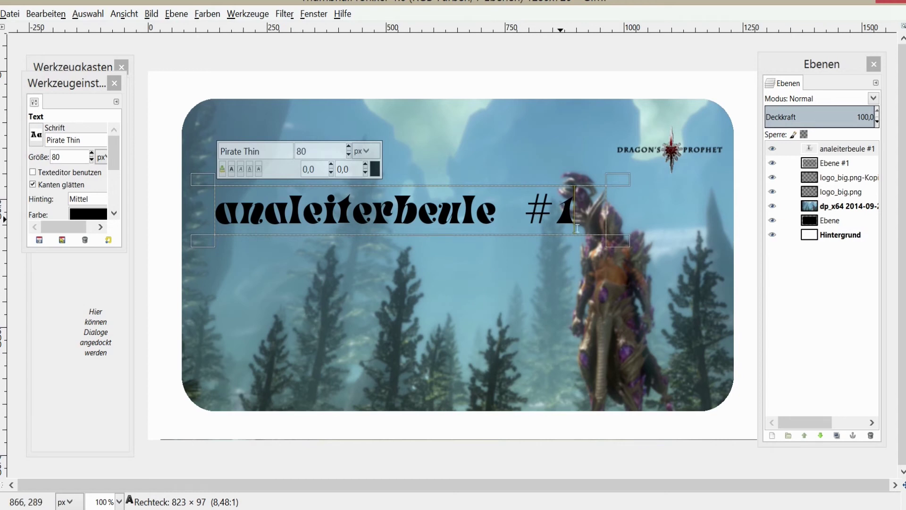
left_click_drag(618, 210, 607, 210)
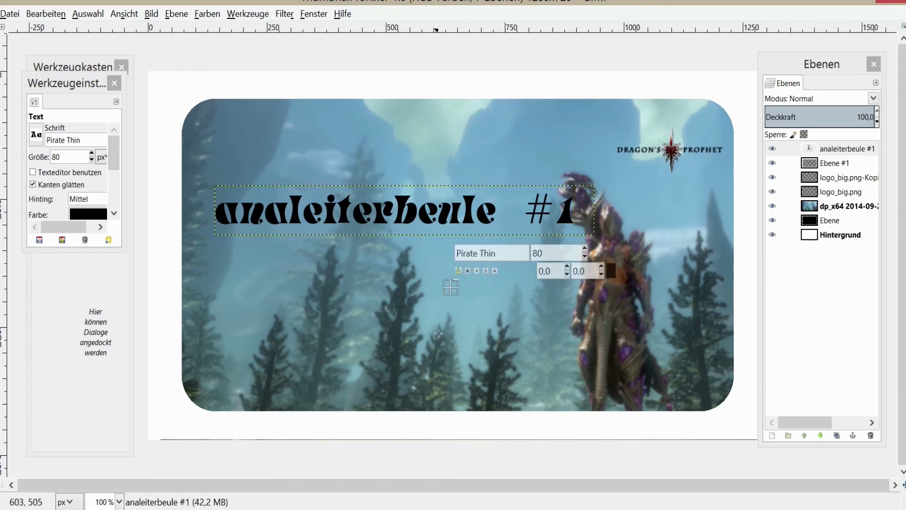
left_click_drag(88, 95, 101, 312)
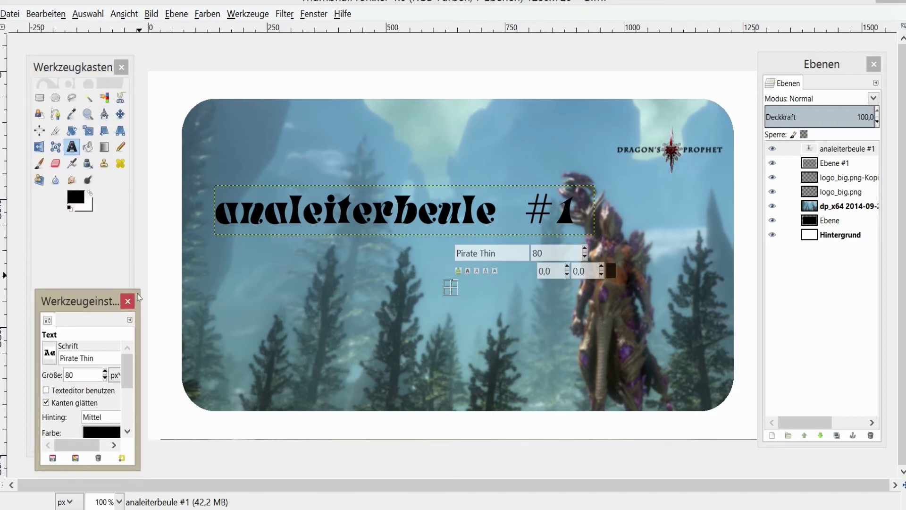
left_click(128, 302)
left_click(120, 113)
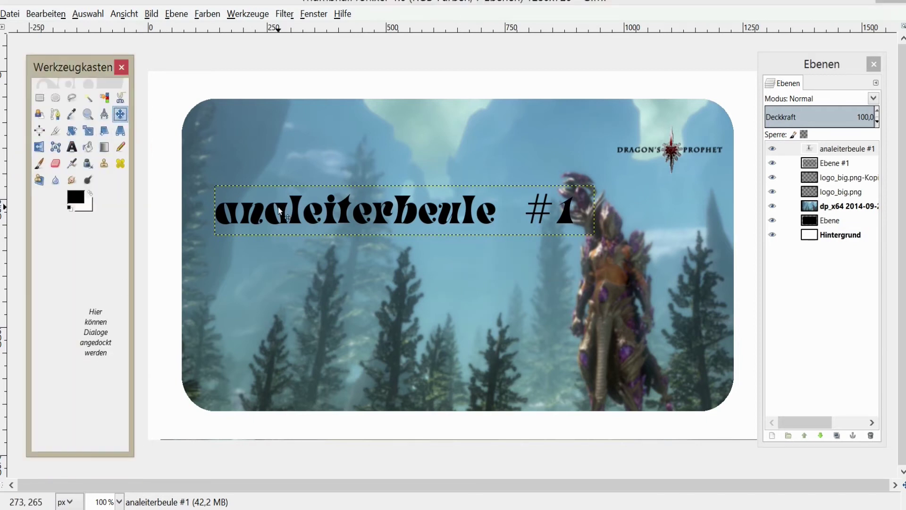
mouse_move(297, 214)
left_mouse_down()
mouse_move(266, 223)
mouse_move(305, 275)
mouse_move(293, 238)
left_mouse_up()
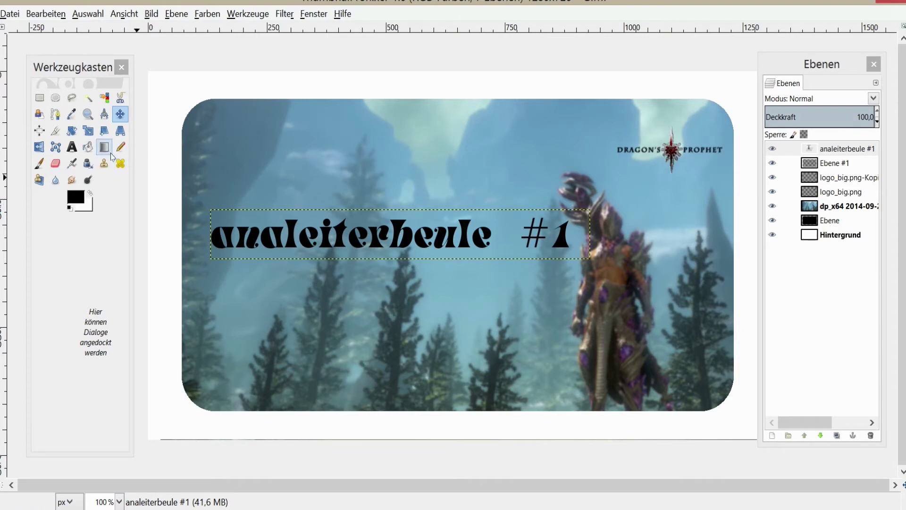
Rotate the headline layer about -20 degrees so it rises toward the upper right
left_click(71, 131)
mouse_move(237, 234)
left_mouse_down()
mouse_move(314, 315)
mouse_move(276, 277)
mouse_move(305, 283)
left_mouse_up()
left_click(660, 218)
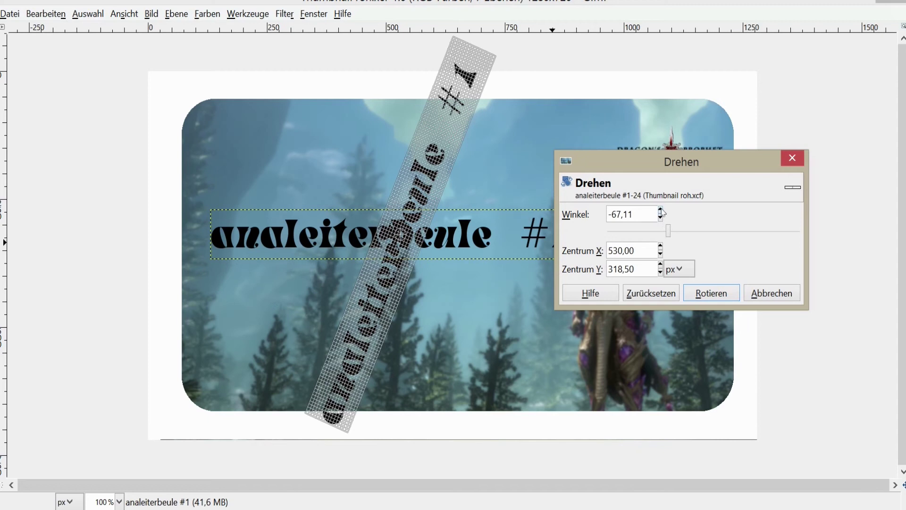
left_click_drag(380, 326, 284, 240)
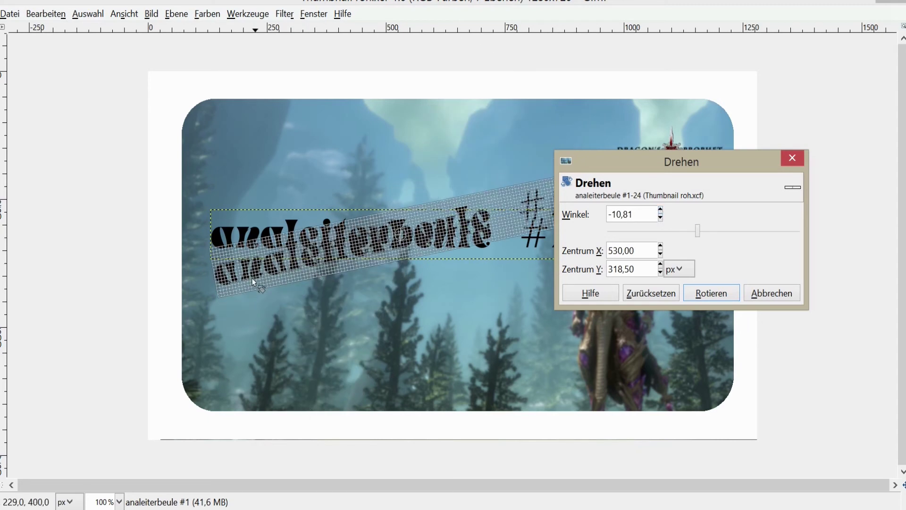
left_click_drag(253, 282, 253, 300)
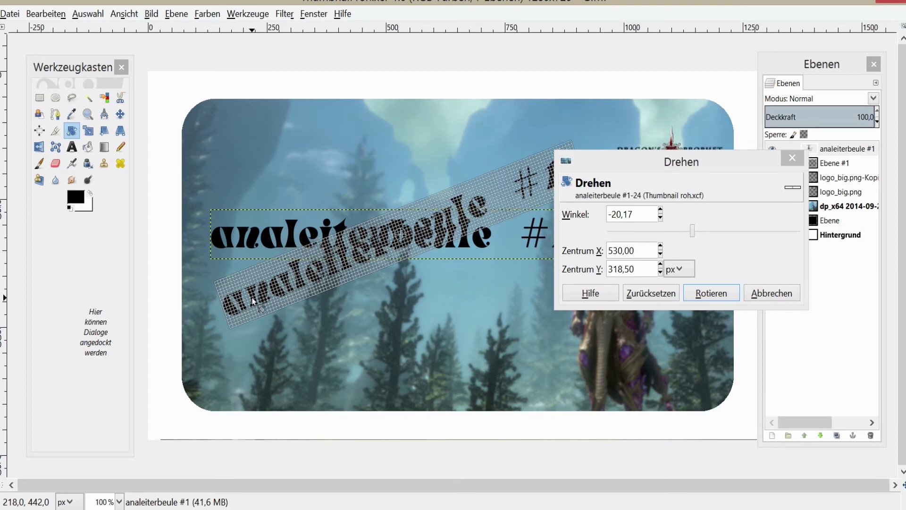
Apply the rotation and move the tilted headline up and to the left
left_click(712, 293)
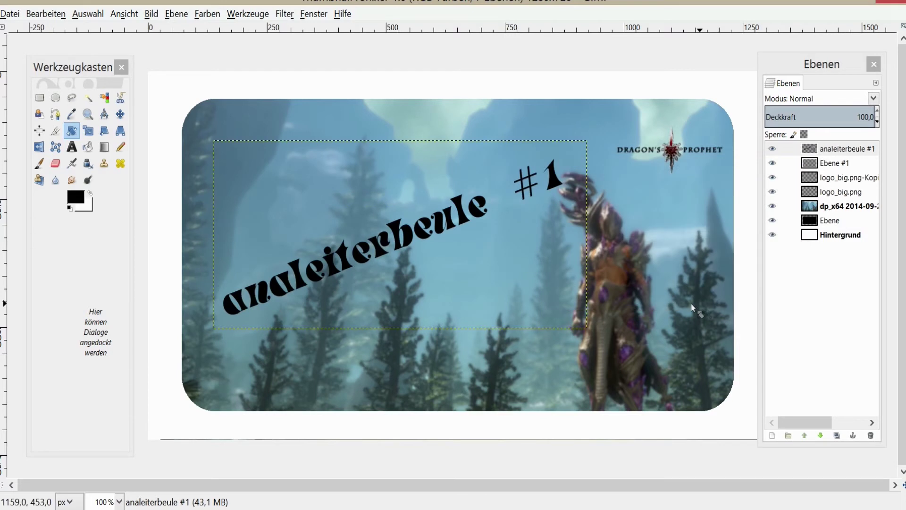
left_click(120, 113)
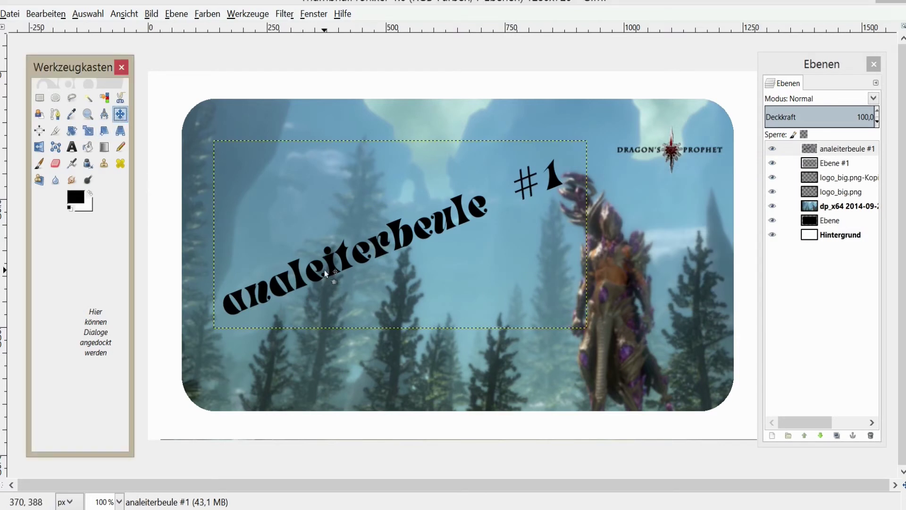
left_click_drag(343, 254, 324, 222)
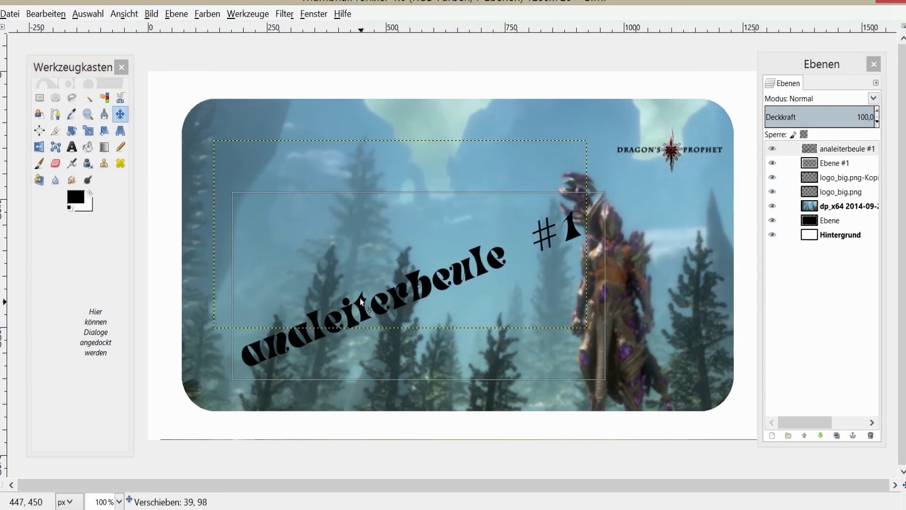
left_click_drag(325, 222, 311, 188)
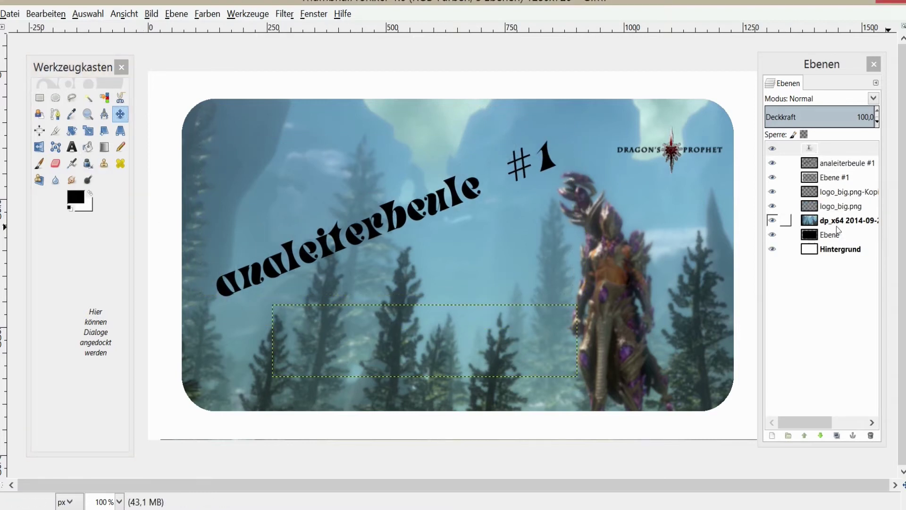
Select the headline letters with Alpha to Selection on the analeiterbeule #1 layer
left_click(845, 165)
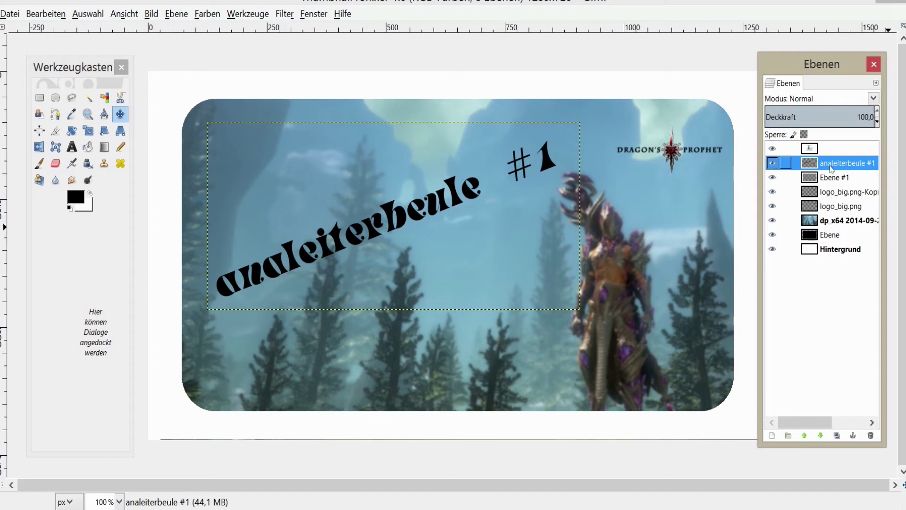
right_click(831, 169)
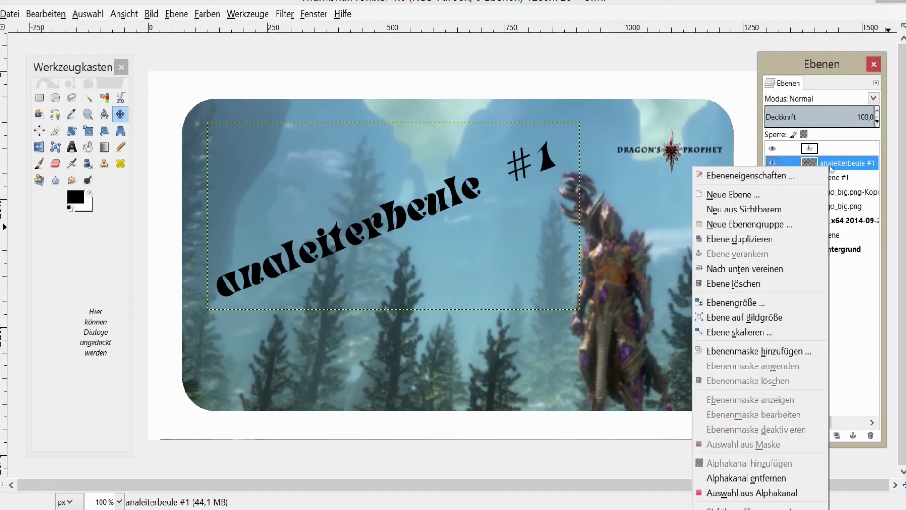
left_click(744, 495)
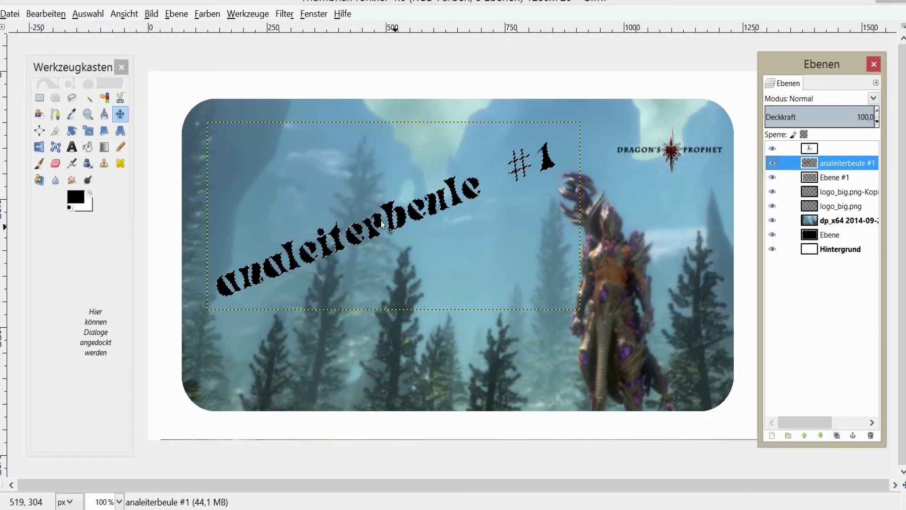
mouse_move(287, 249)
left_mouse_down()
mouse_move(293, 236)
mouse_move(298, 253)
left_mouse_up()
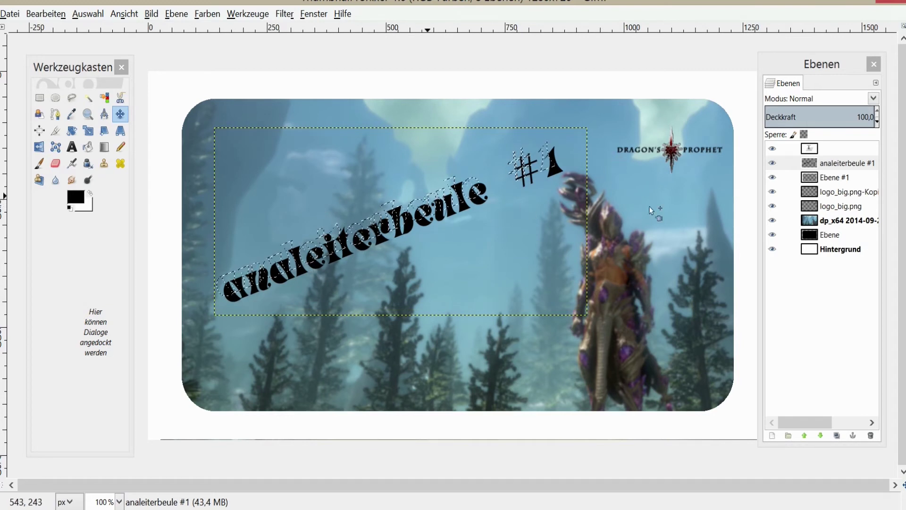
right_click(839, 166)
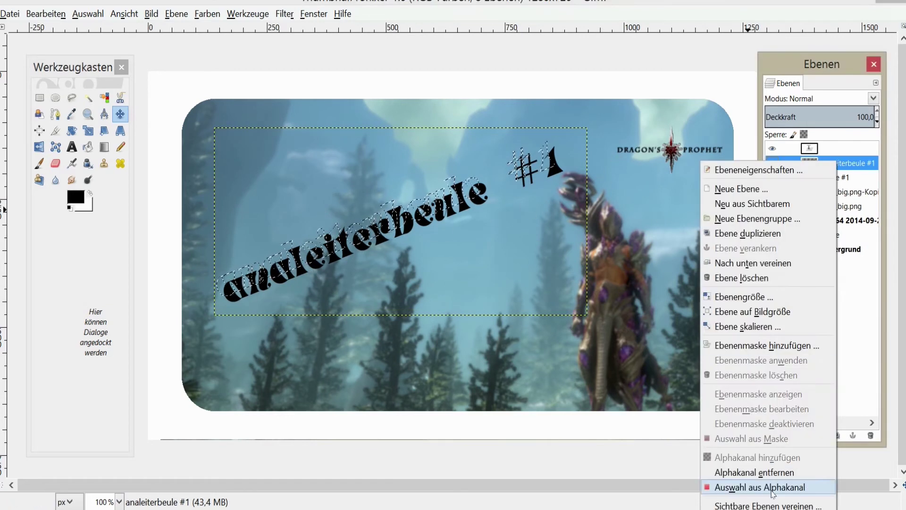
left_click(774, 486)
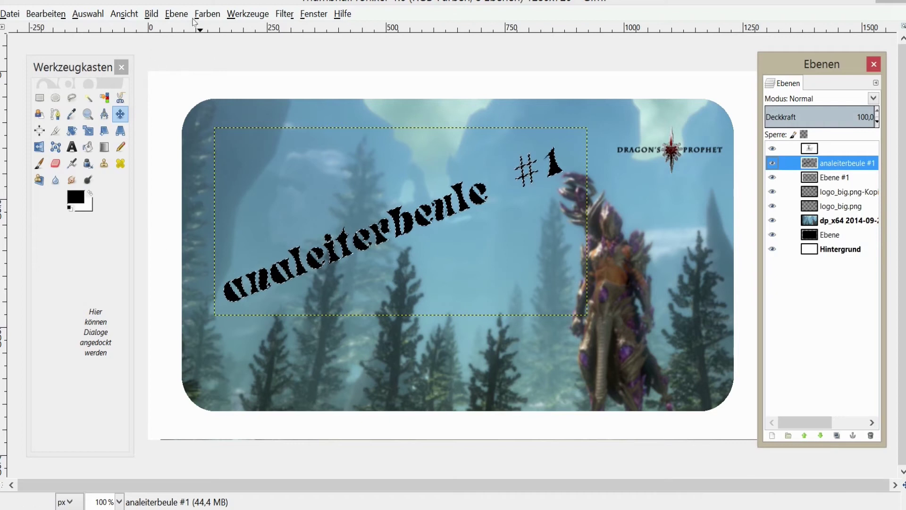
Set red as the foreground and yellow as the background colour for the Blend tool
left_click(106, 148)
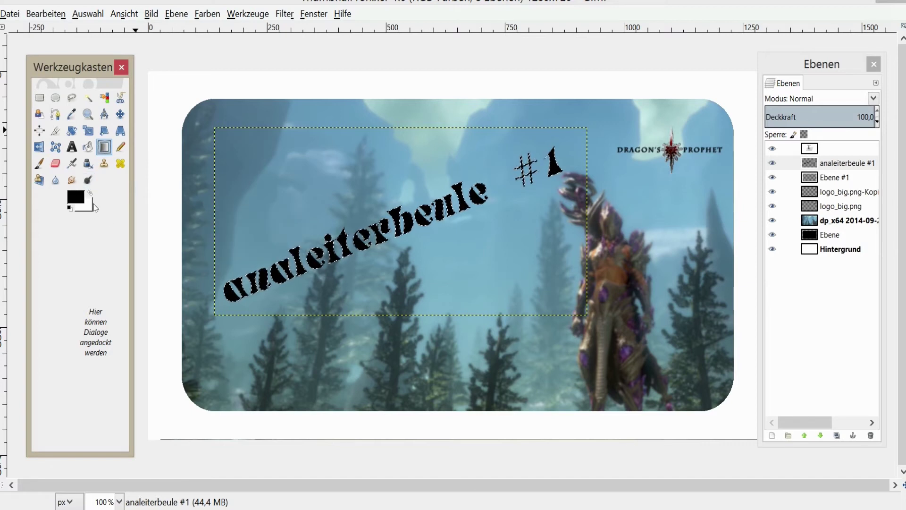
left_click(79, 199)
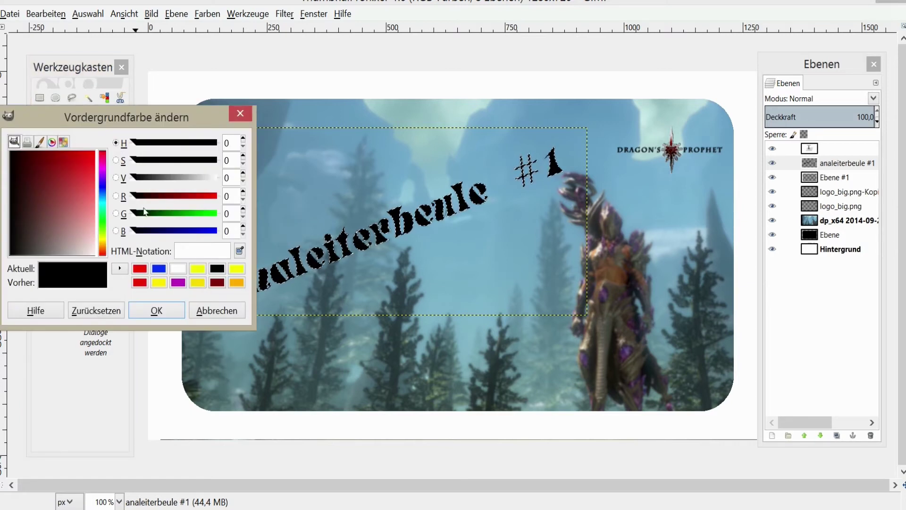
left_click(139, 283)
left_click(156, 310)
left_click(87, 208)
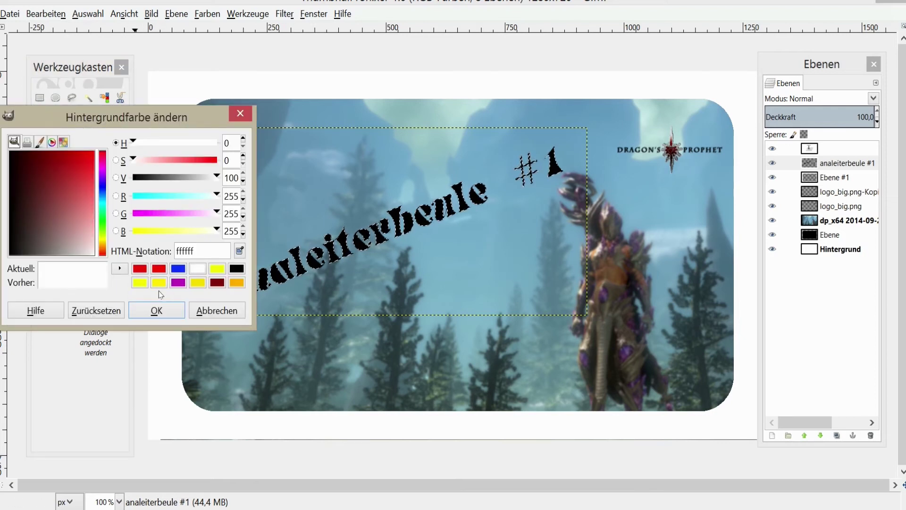
left_click(140, 283)
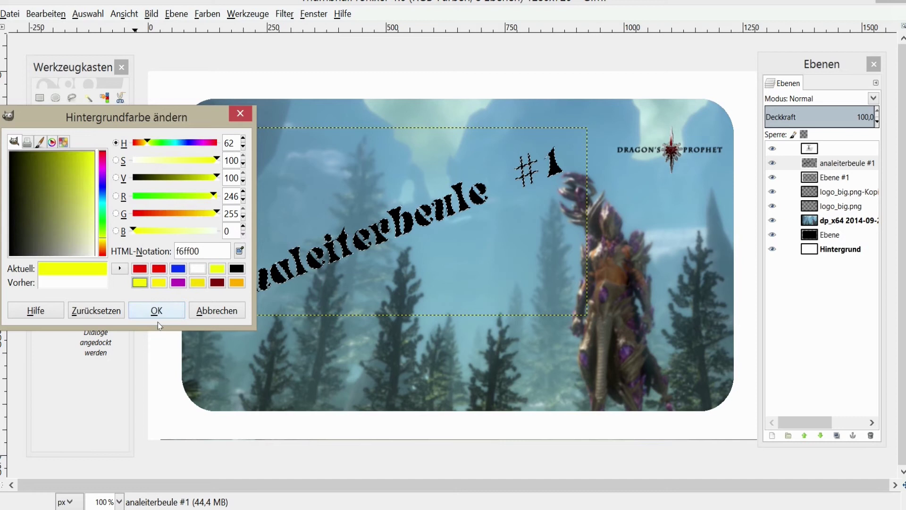
left_click(157, 310)
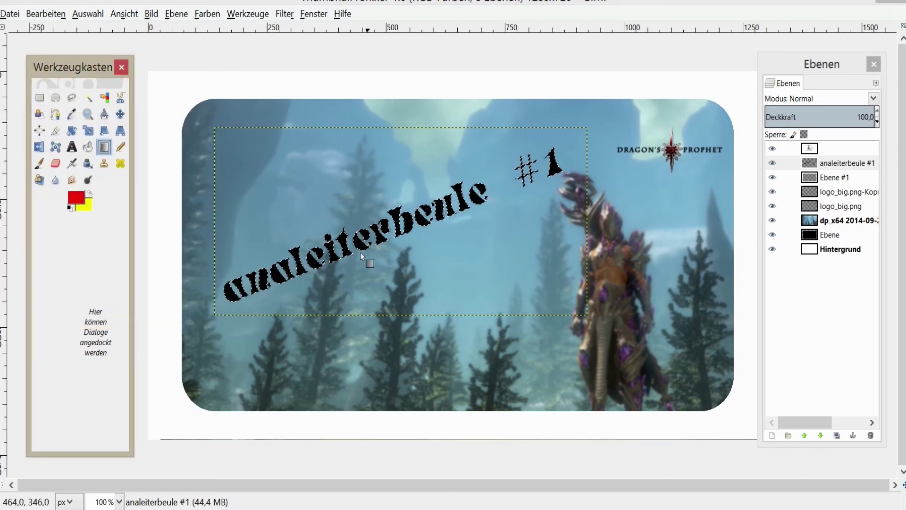
Fill the selected headline letters with a yellow-to-red gradient, redrawing until it looks right
mouse_move(345, 213)
left_mouse_down()
mouse_move(374, 283)
mouse_move(343, 222)
mouse_move(359, 264)
mouse_move(352, 204)
mouse_move(383, 260)
left_mouse_up()
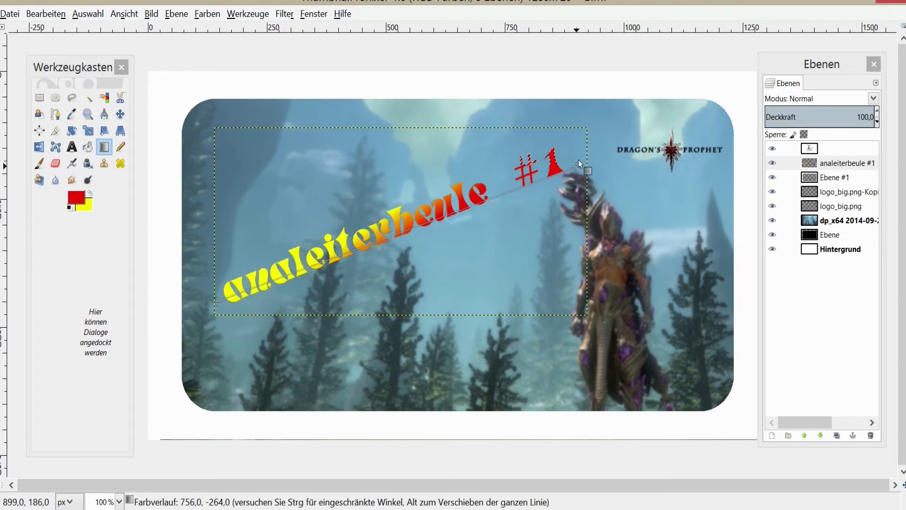
left_click_drag(397, 256, 571, 162)
left_click_drag(384, 183, 408, 269)
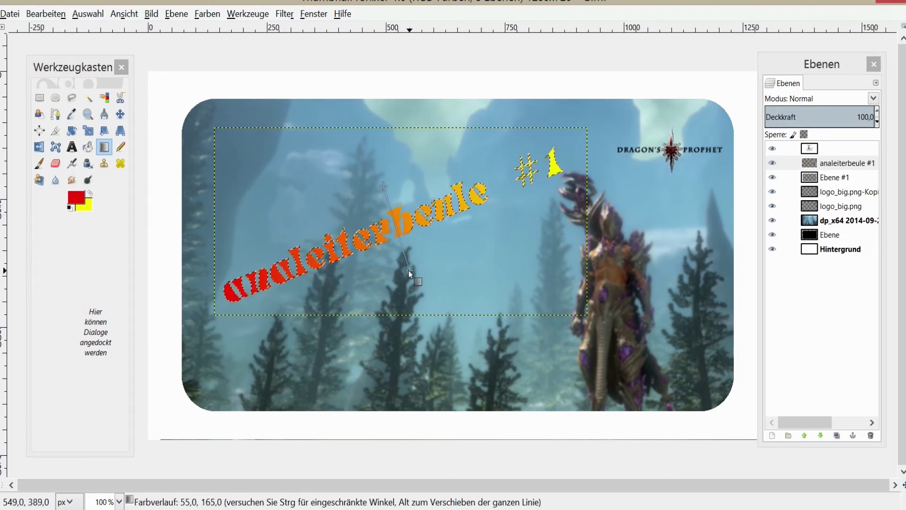
left_click_drag(395, 255, 377, 193)
left_click_drag(423, 251, 410, 183)
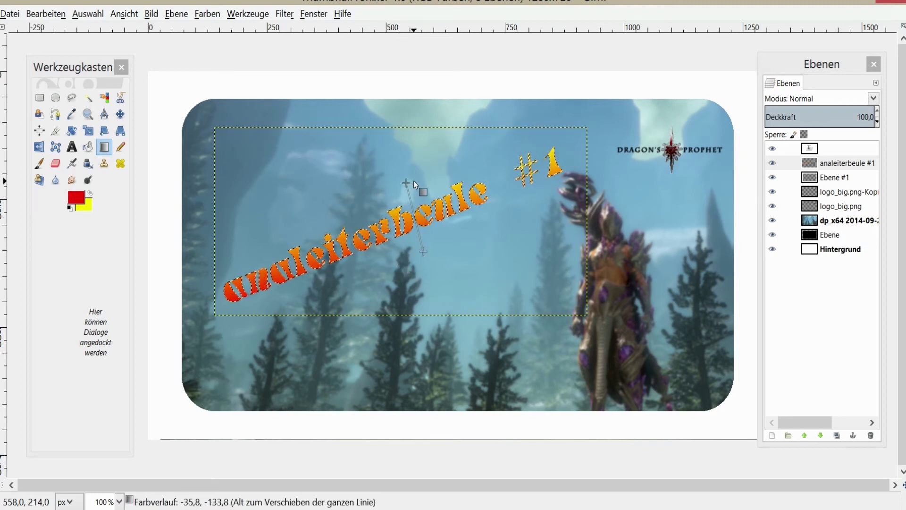
left_click_drag(412, 180, 410, 172)
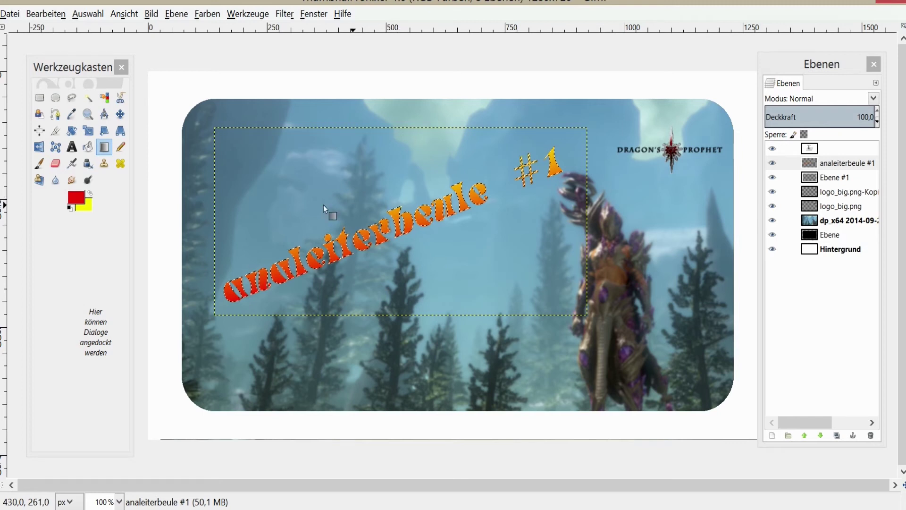
left_click_drag(368, 205, 380, 266)
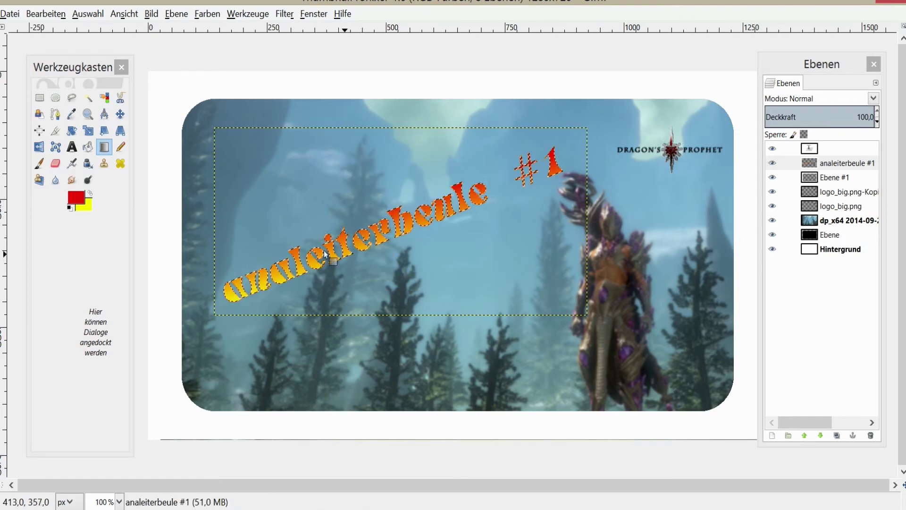
Shrink the headline letter selection by 3 px using Select > Shrink
left_click(94, 16)
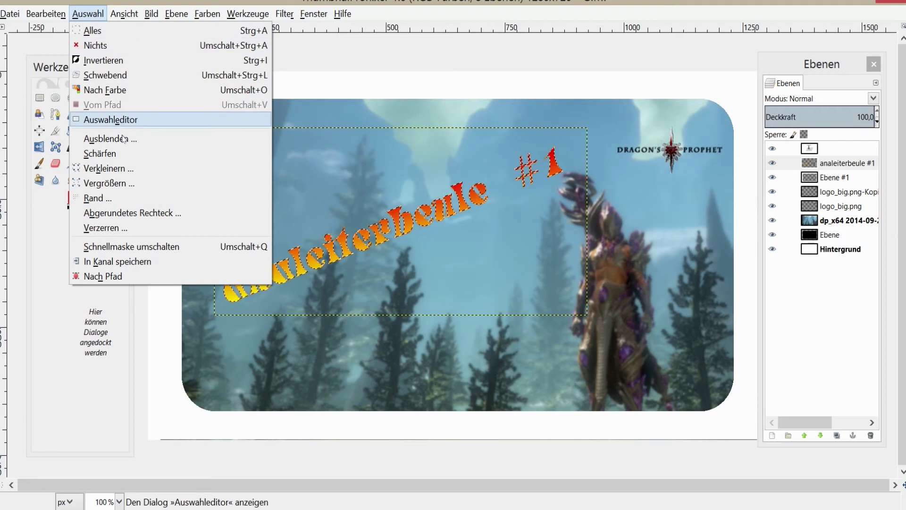
left_click(122, 170)
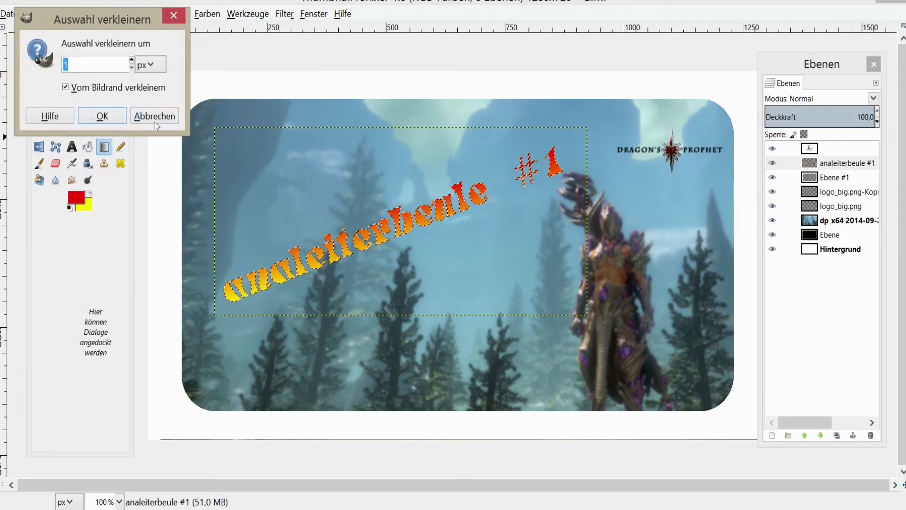
left_click(132, 60)
left_click(133, 60)
left_click(132, 68)
left_click(132, 68)
left_click(131, 68)
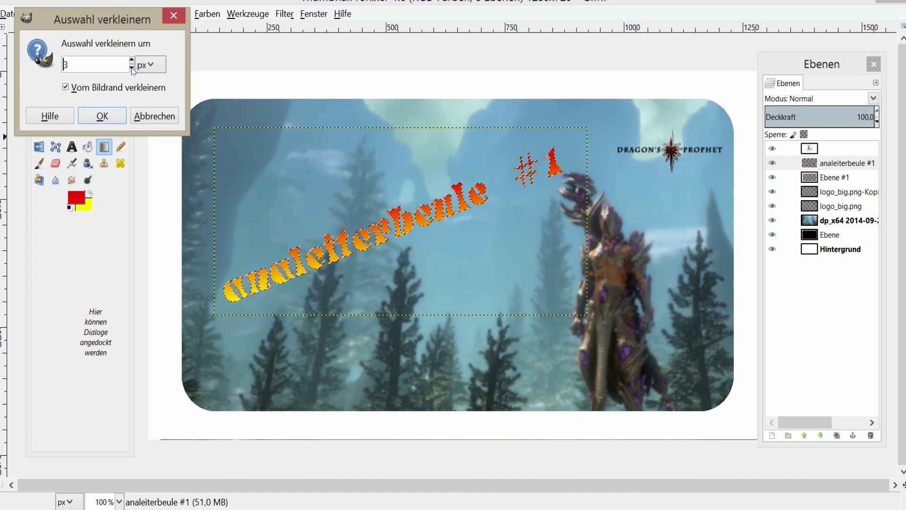
left_click(102, 115)
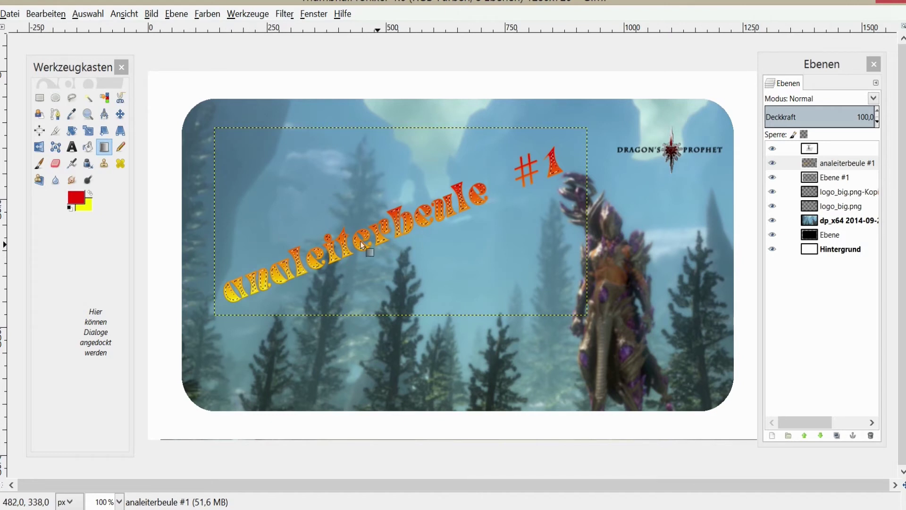
Set both foreground and background colours to white and drag a gradient inside the letters
left_click(90, 194)
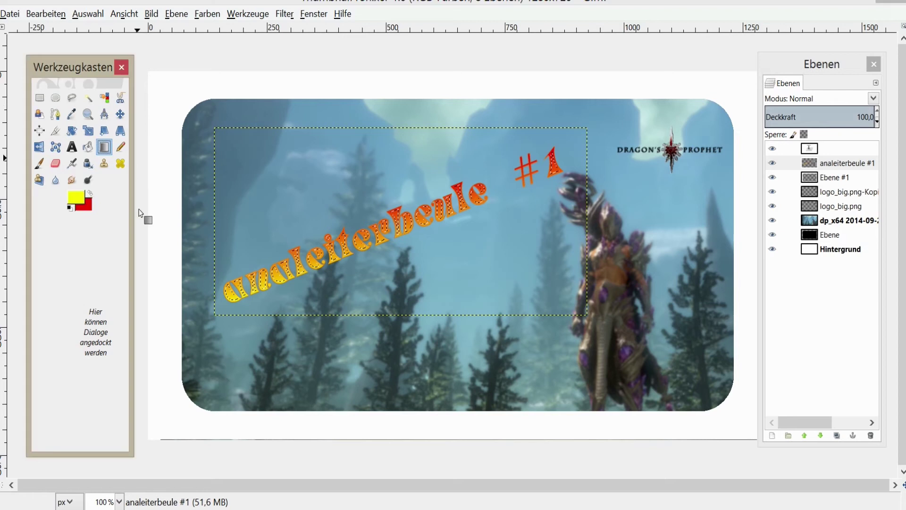
left_click(90, 194)
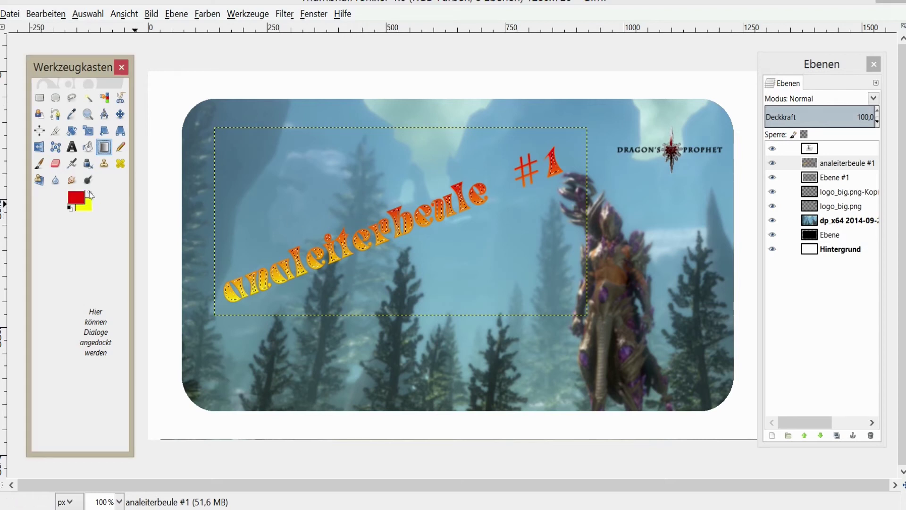
left_click(90, 194)
left_click(90, 194)
left_click(91, 194)
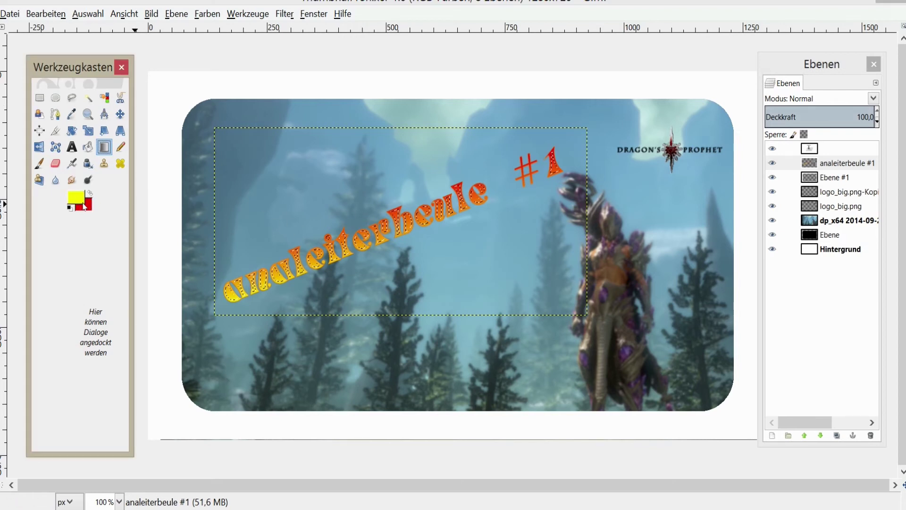
left_click(215, 270)
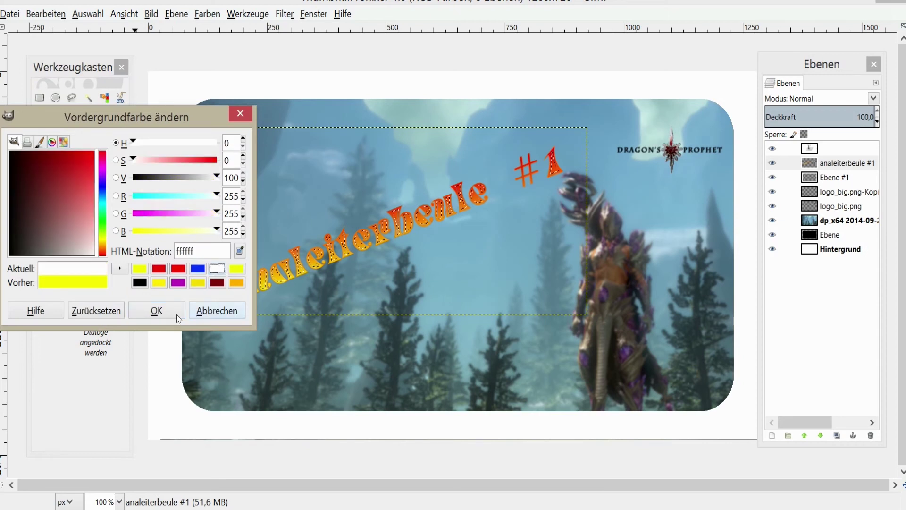
left_click(178, 313)
left_click(90, 211)
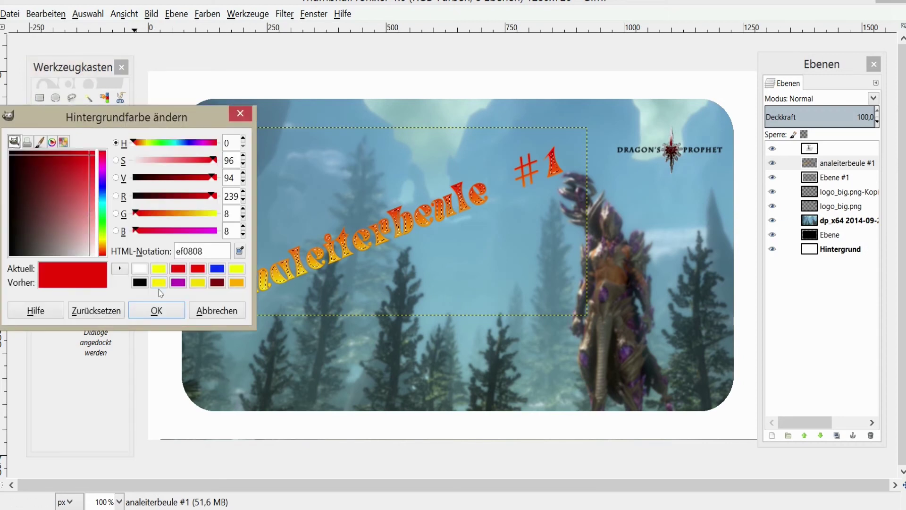
left_click(140, 268)
left_click(157, 311)
left_click_drag(366, 228, 387, 282)
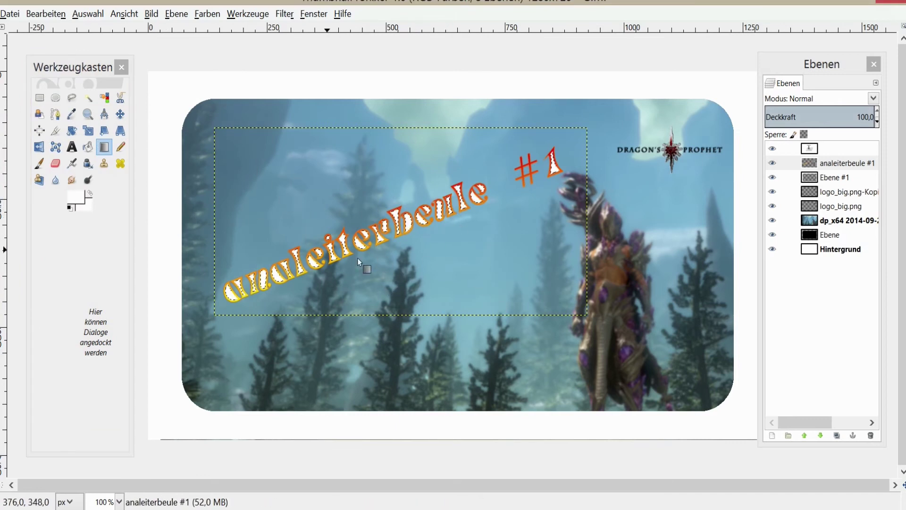
Switch the foreground to blue and redraw the gradient across the letter interiors
left_click(74, 199)
left_click(217, 269)
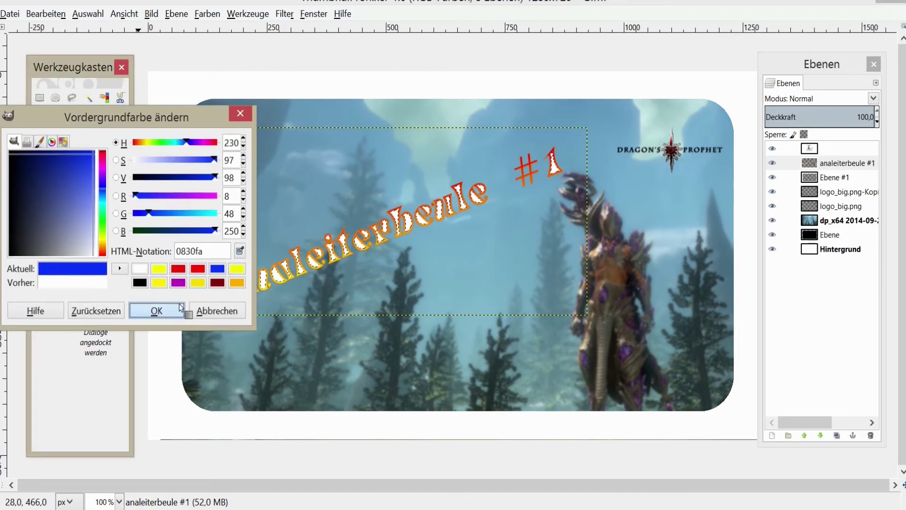
left_click(165, 310)
left_click_drag(338, 205, 398, 295)
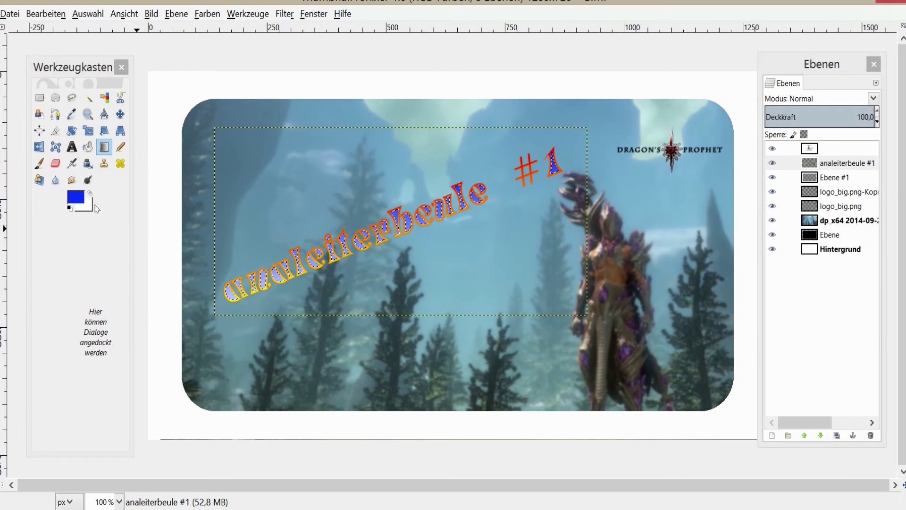
left_click(90, 206)
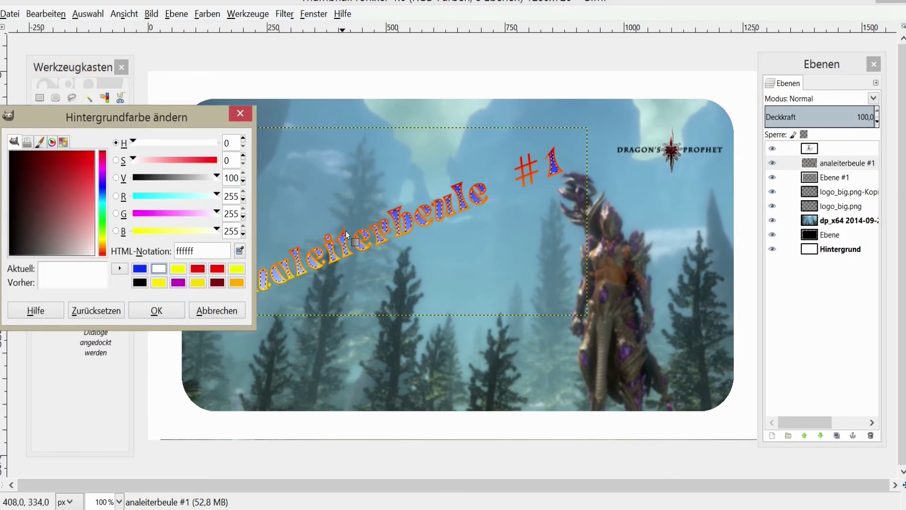
left_click_drag(338, 213, 355, 291)
left_click(180, 313)
left_click_drag(360, 205, 378, 276)
Refill the letter interiors with white, leaving a yellow-to-red outline
left_click(76, 197)
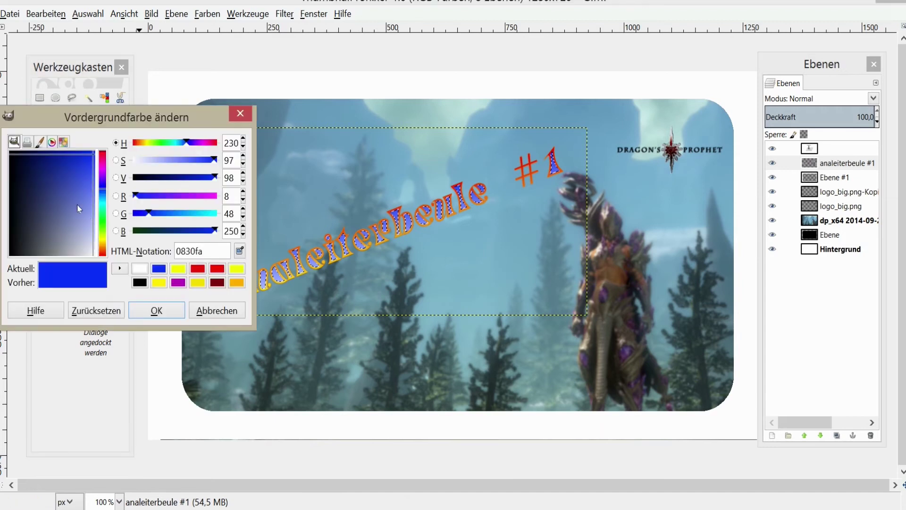
left_click(140, 269)
left_click(156, 310)
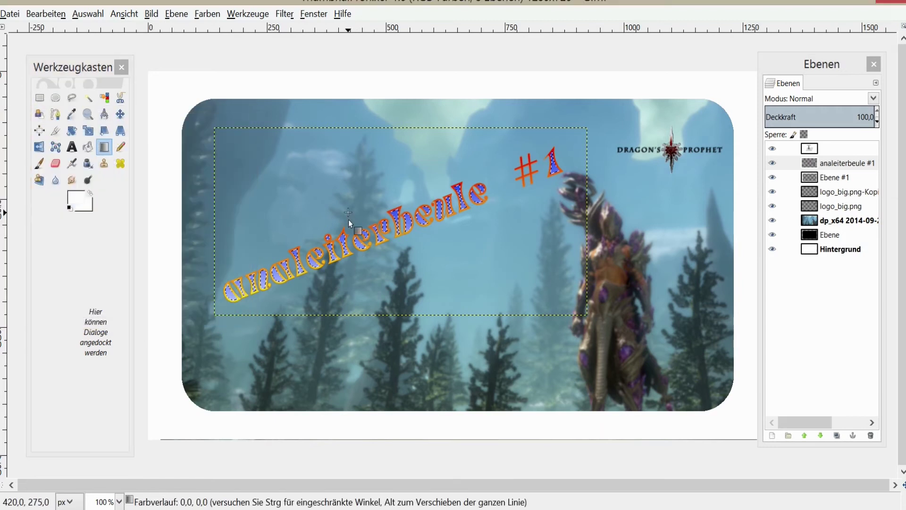
left_click_drag(369, 245, 410, 298)
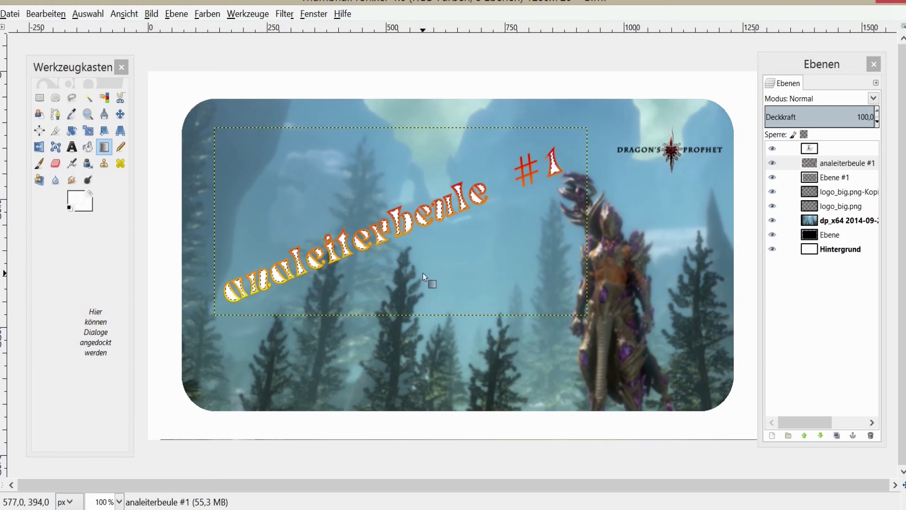
Drag the headline text layer up and left with the Move tool, then clear the selection via Auswahl > Nichts
left_click(121, 113)
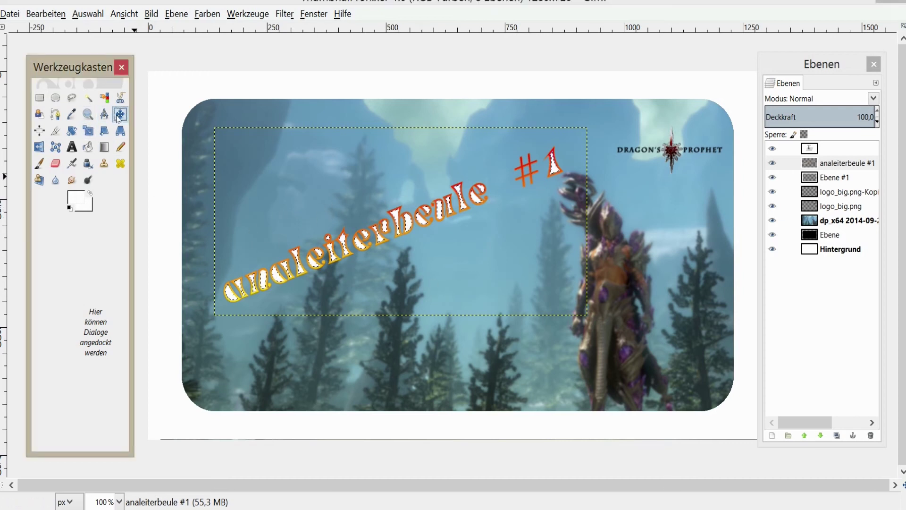
left_click_drag(340, 239, 326, 206)
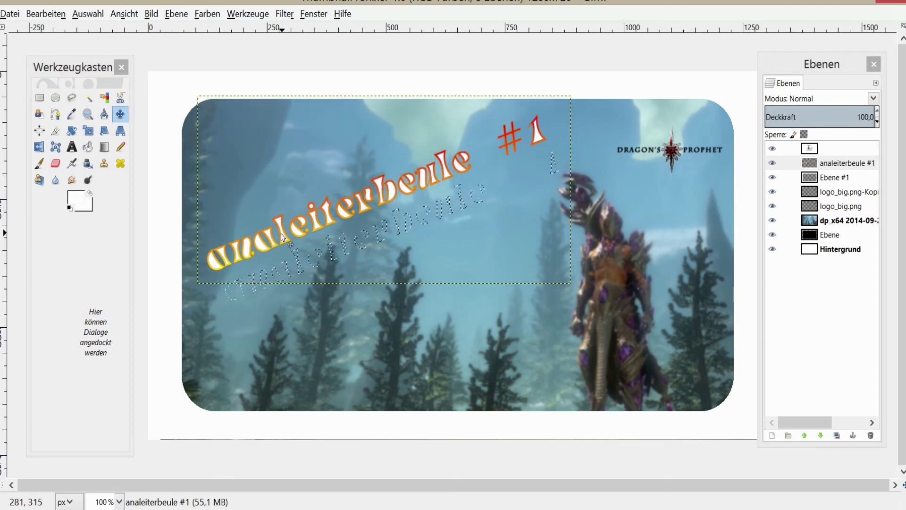
left_click(88, 13)
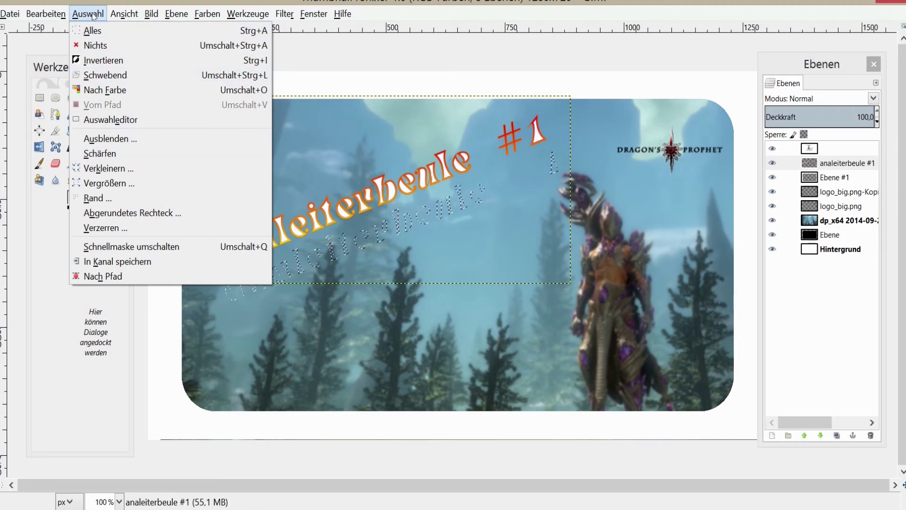
left_click(95, 45)
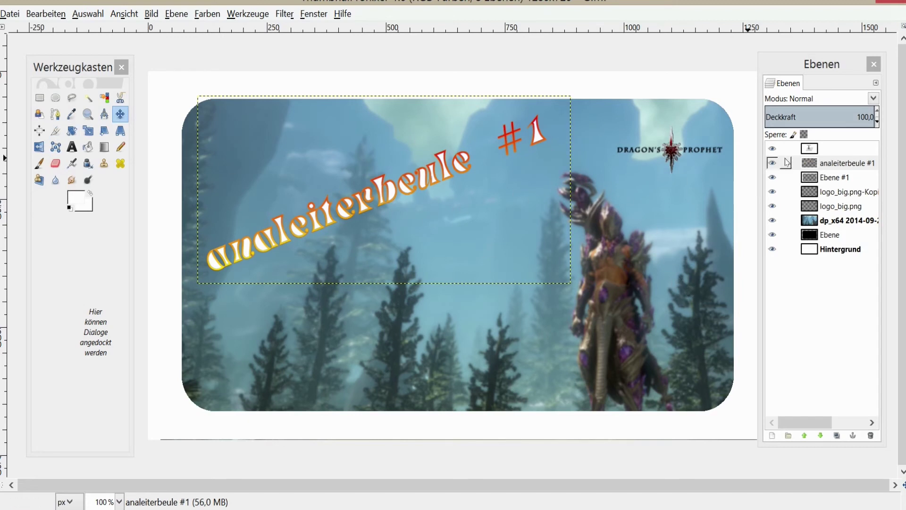
Duplicate the analeiterbeule #1 layer and select its letter shapes with Auswahl aus Alphakanal
left_click(839, 165)
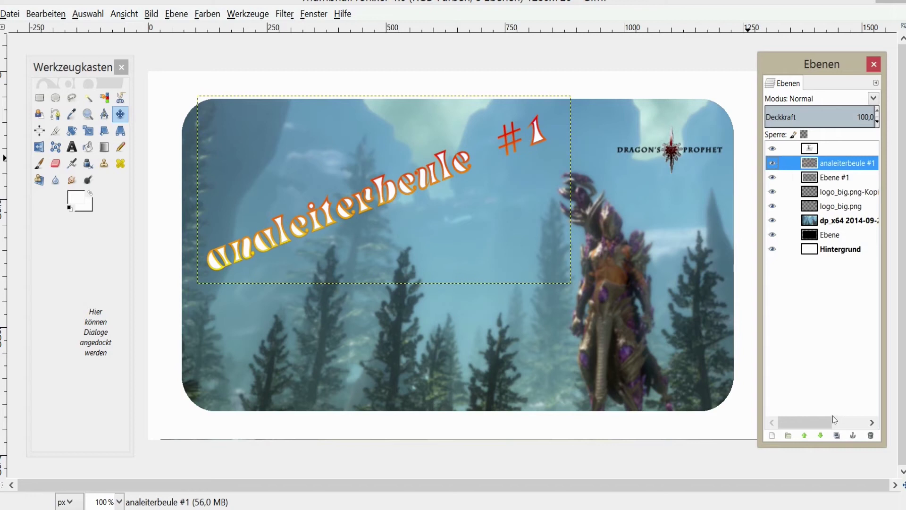
left_click(837, 435)
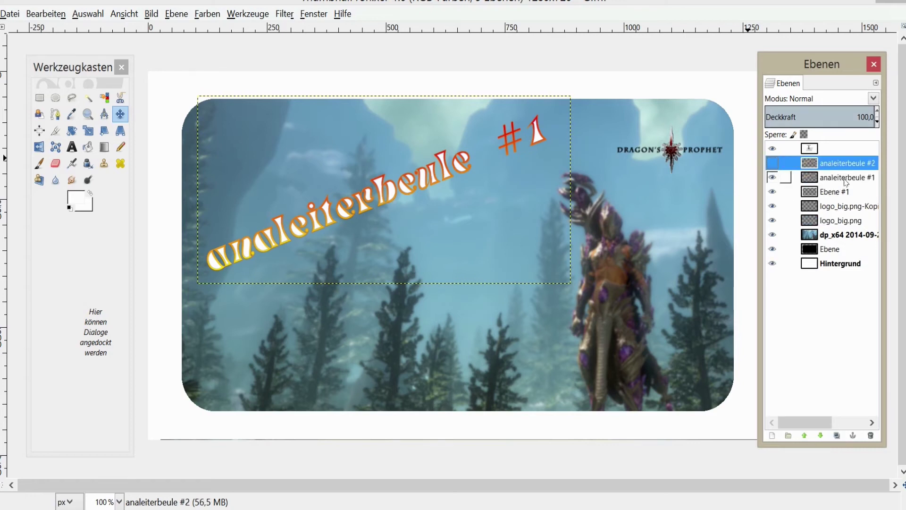
left_click(845, 179)
left_click(844, 165)
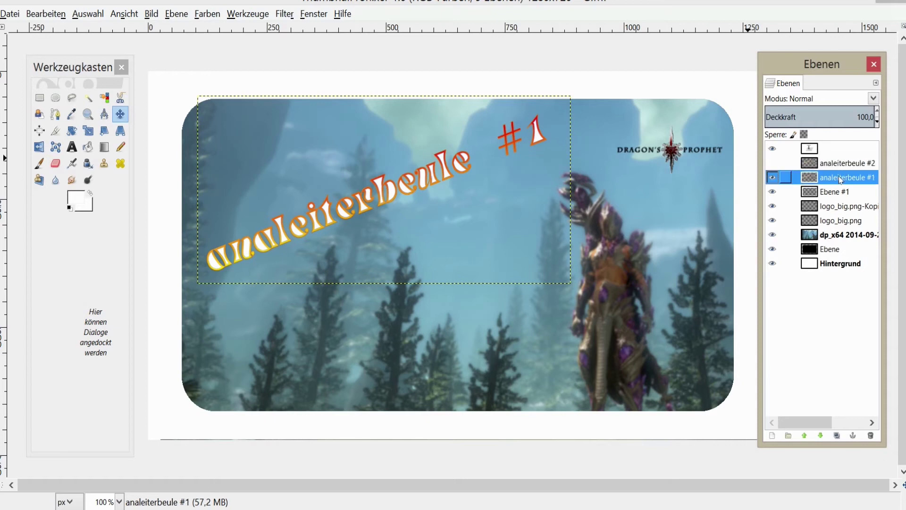
right_click(841, 178)
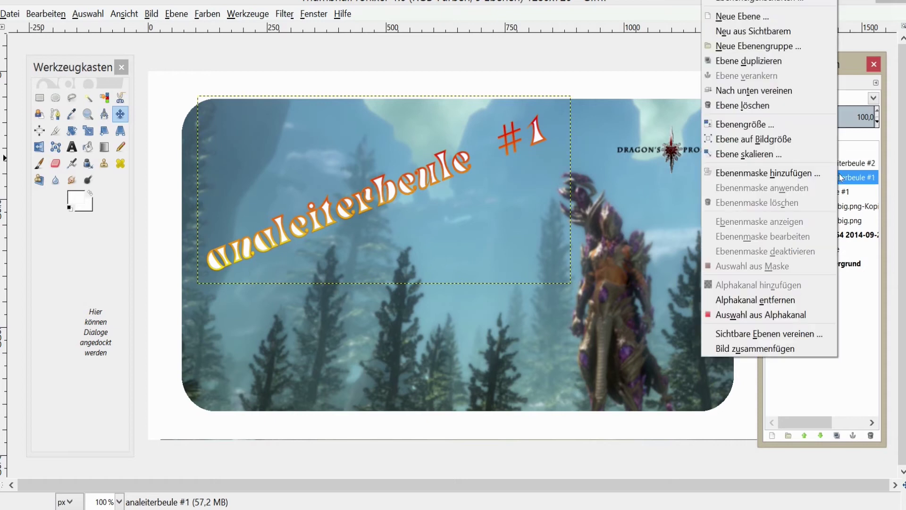
left_click(779, 315)
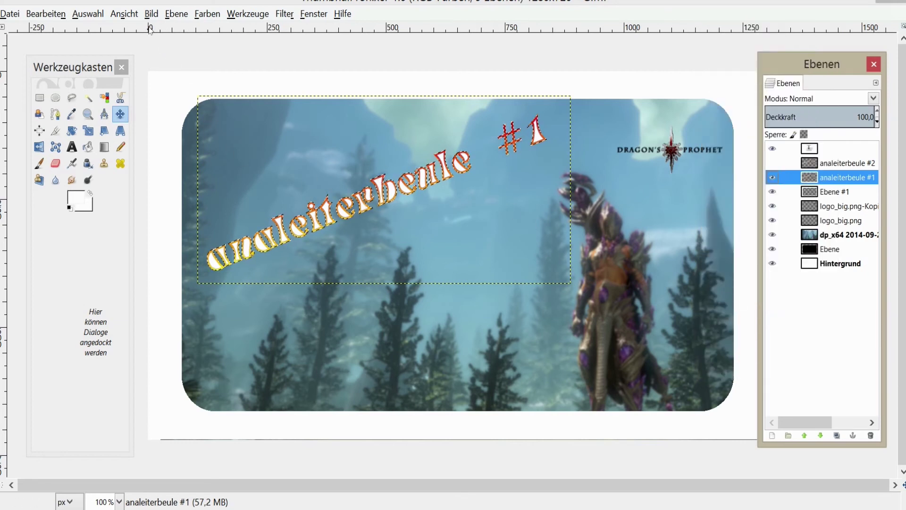
Nudge the headline down slightly and reselect its letters from the alpha channel
left_click(122, 121)
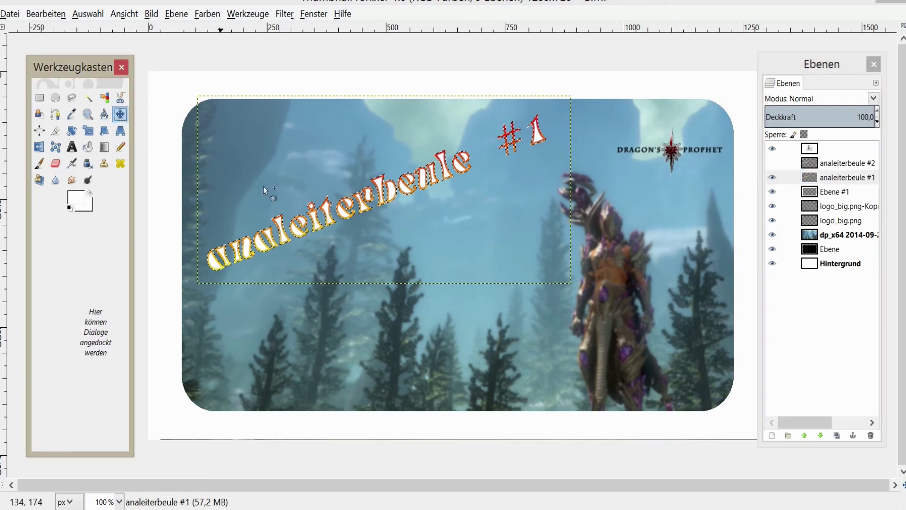
left_click_drag(268, 193, 270, 207)
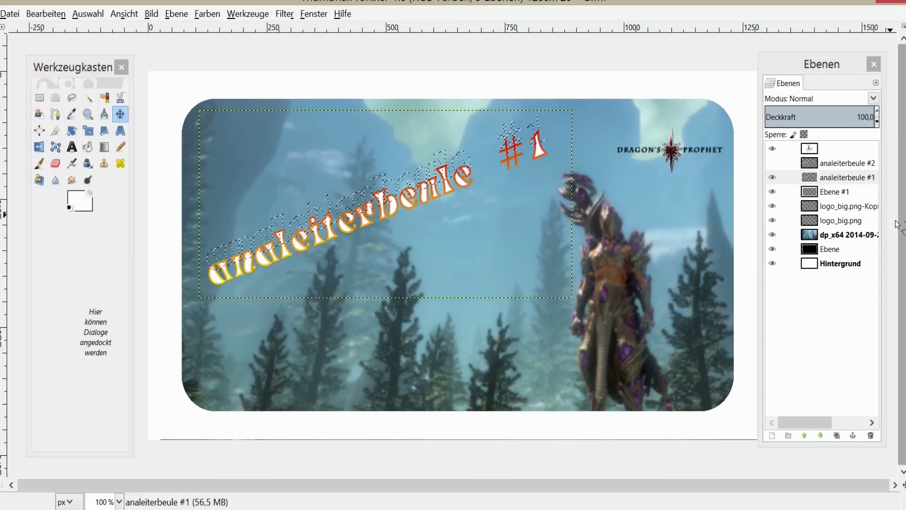
right_click(834, 182)
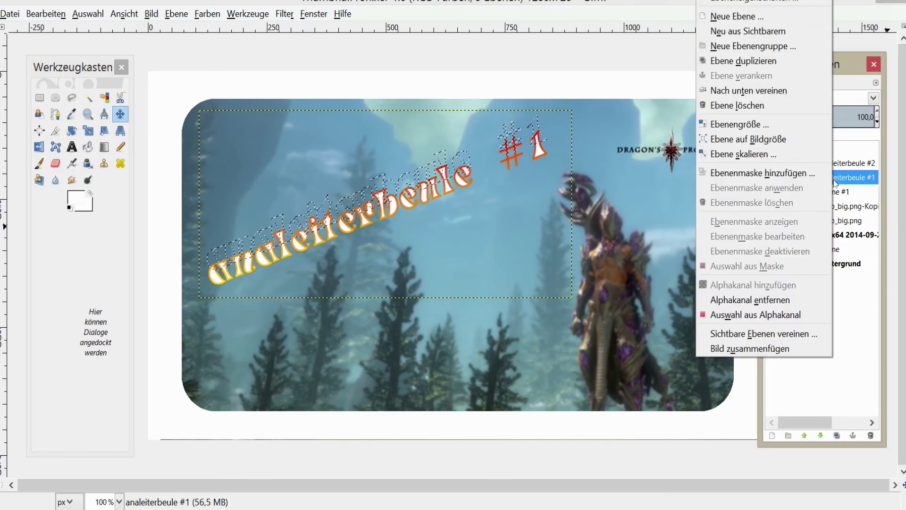
left_click(755, 314)
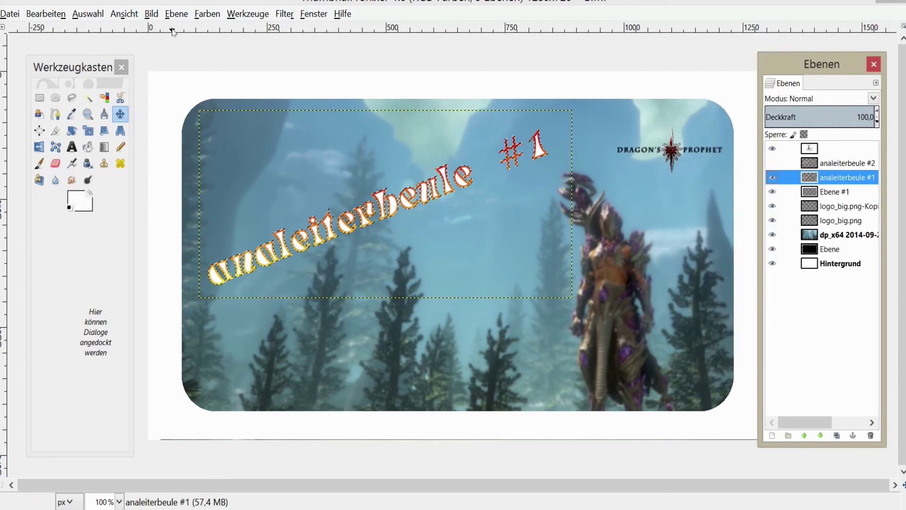
Colorize the headline letters white with Einfärben: Farbton 180, Sättigung 50, Helligkeit 100
left_click(207, 14)
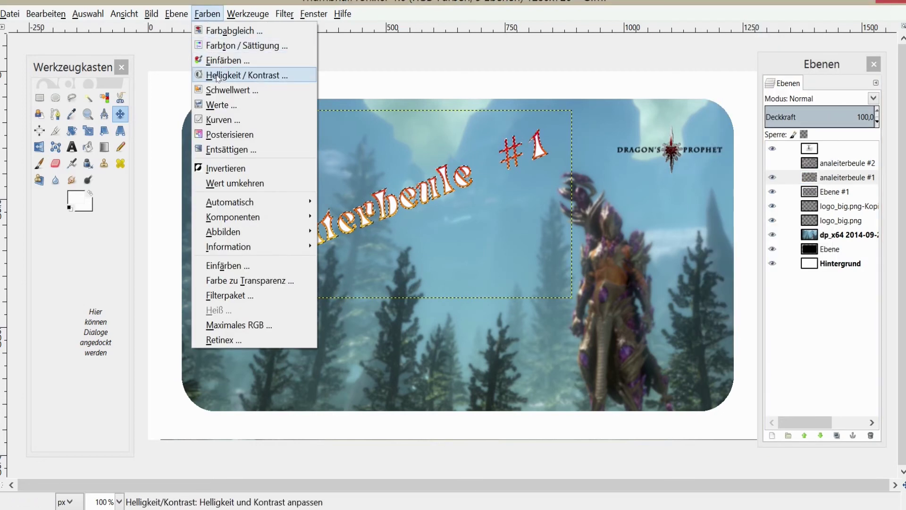
left_click(226, 60)
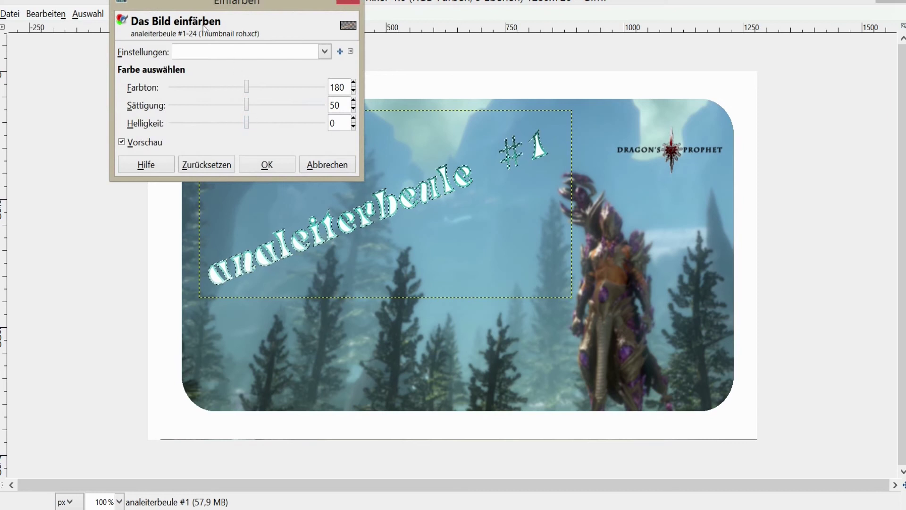
left_click_drag(246, 104, 312, 104)
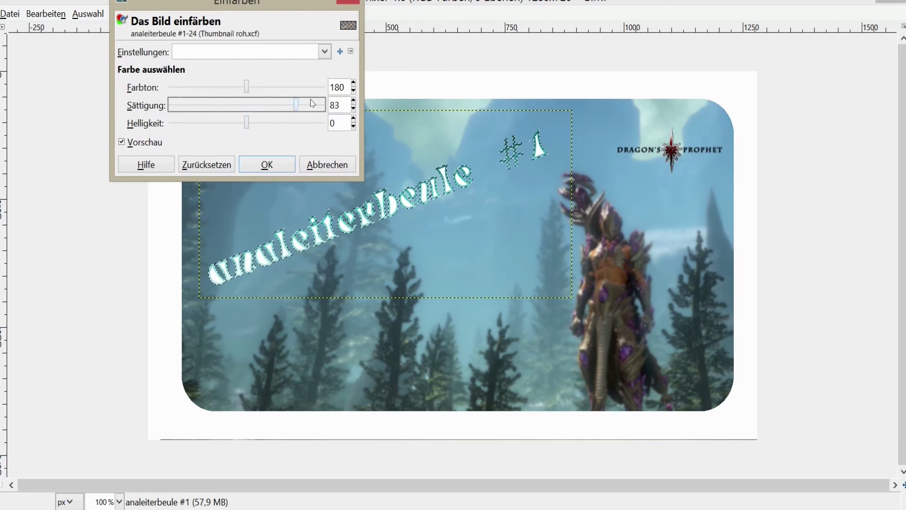
mouse_move(198, 106)
left_mouse_down()
mouse_move(216, 107)
mouse_move(206, 87)
left_mouse_up()
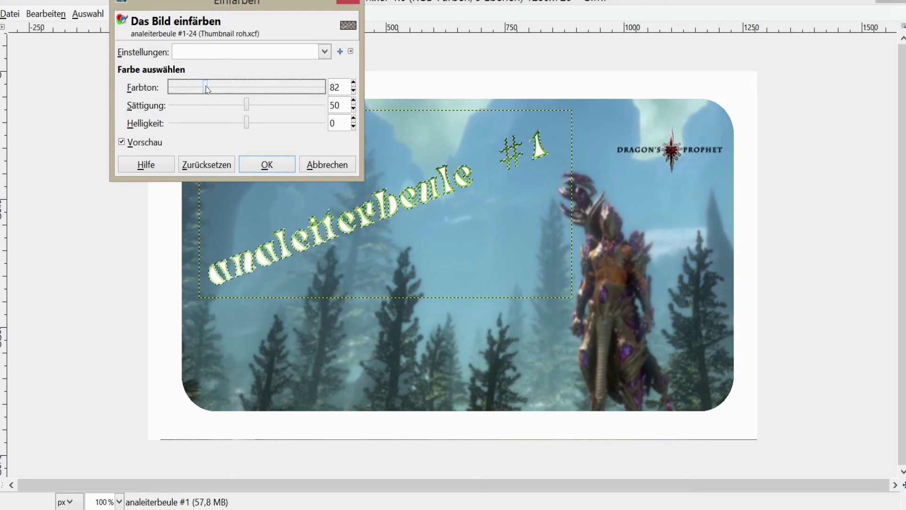
left_click_drag(331, 86, 272, 89)
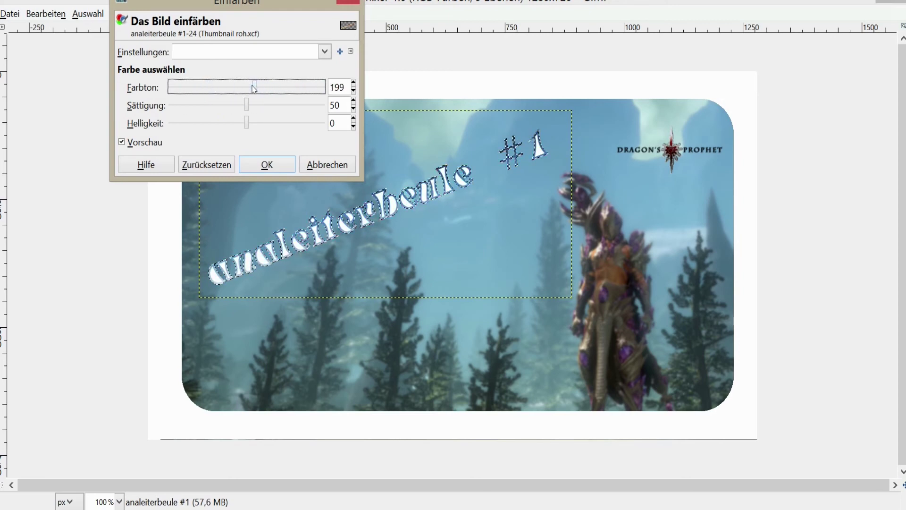
left_click(248, 123)
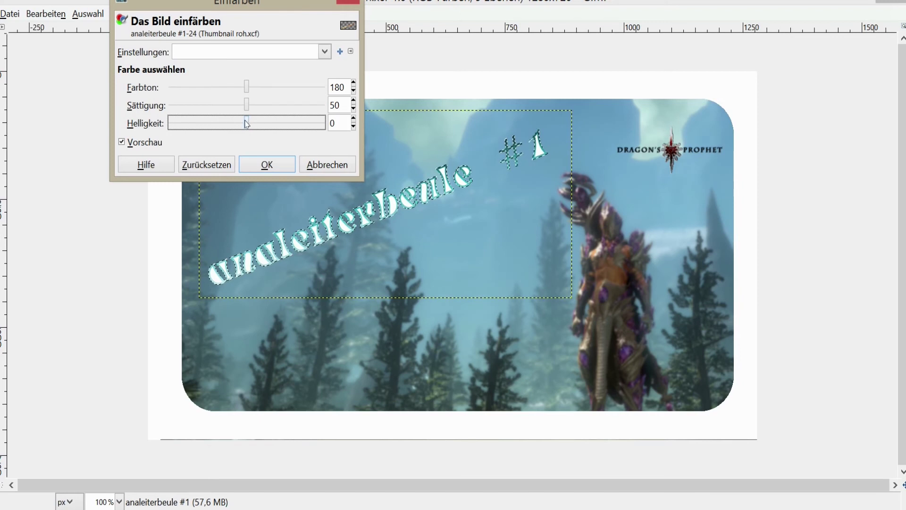
left_click_drag(248, 123, 325, 122)
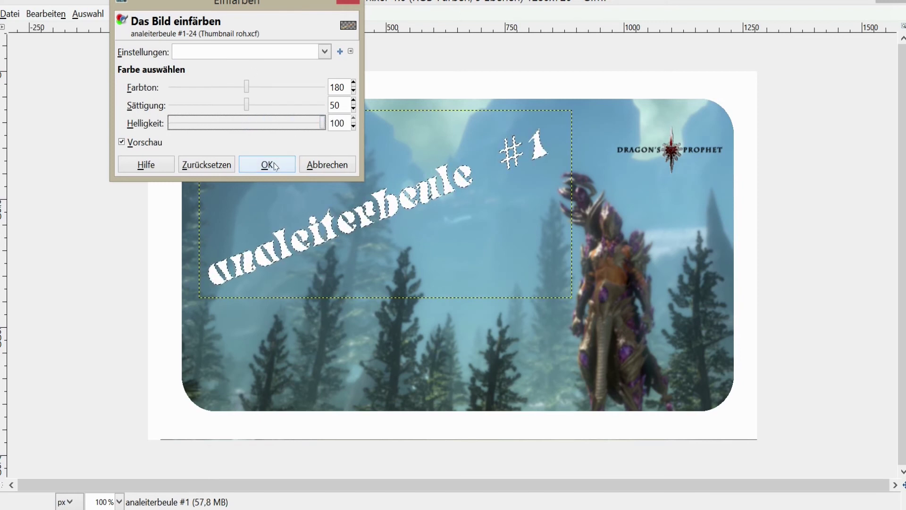
left_click(276, 166)
Apply a 10-pixel Gaussian blur to the white headline copy and shift it slightly up-right
left_click(248, 14)
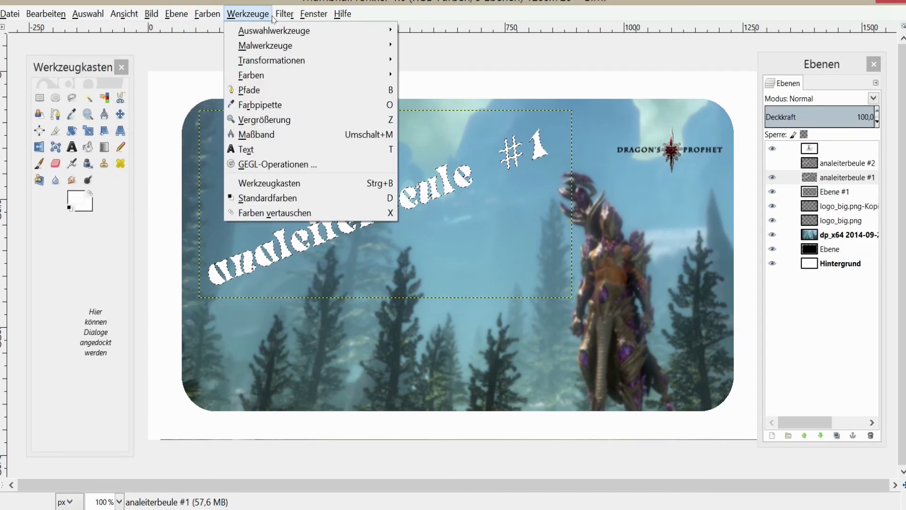
left_click(285, 14)
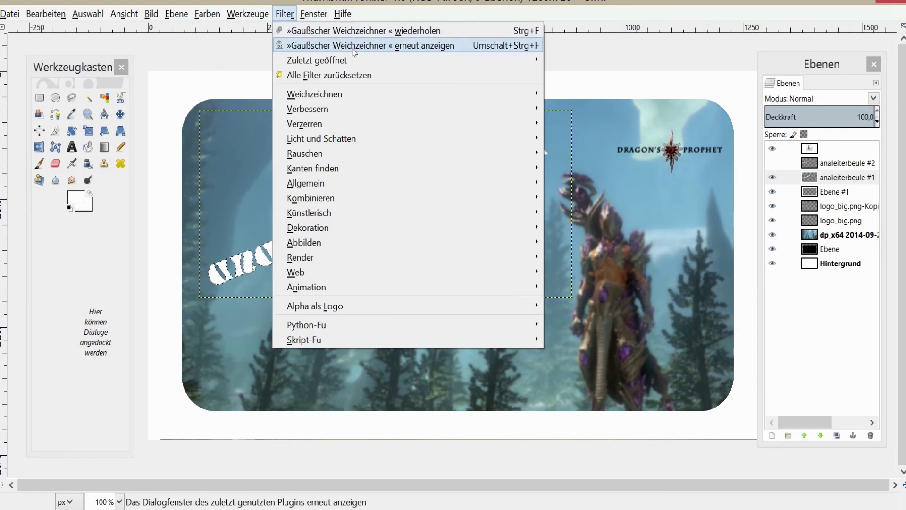
left_click(347, 46)
left_click(428, 340)
left_click(427, 339)
left_click_drag(388, 249, 383, 228)
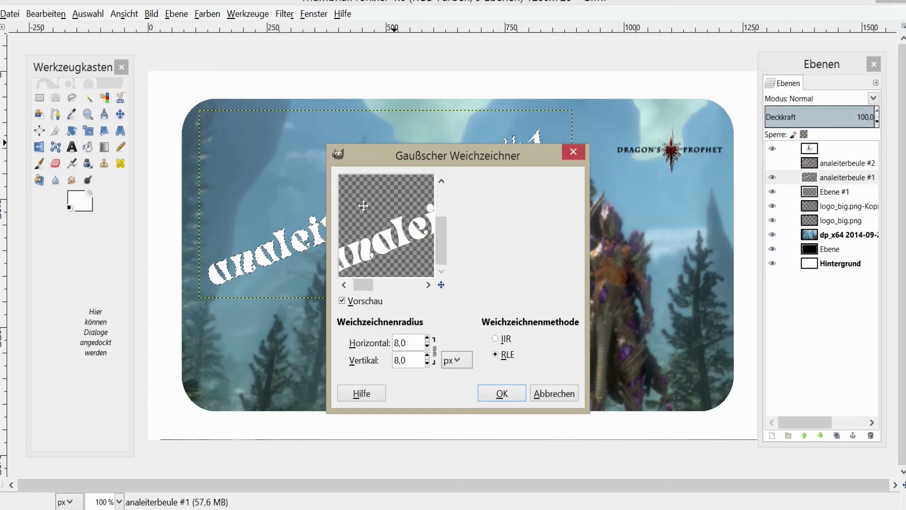
left_click(427, 339)
left_click(428, 339)
left_click(428, 339)
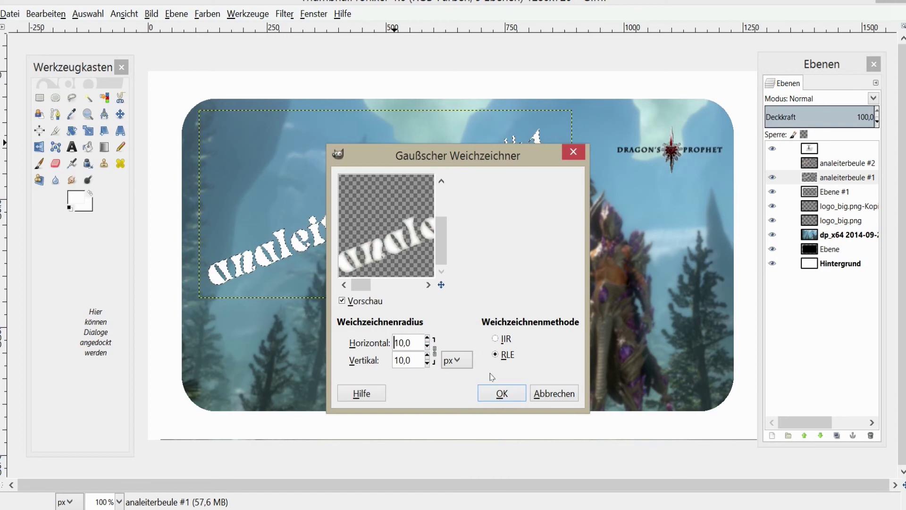
left_click(500, 392)
left_click(120, 114)
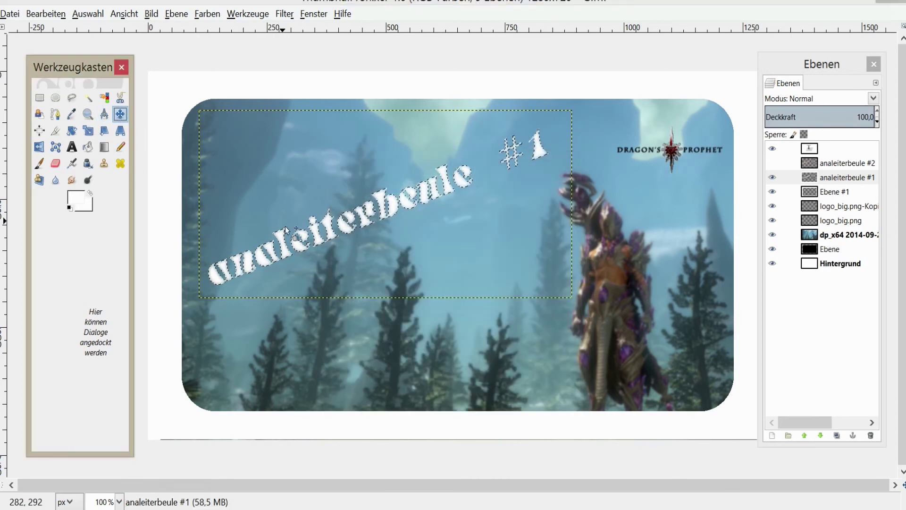
left_click_drag(278, 245, 285, 235)
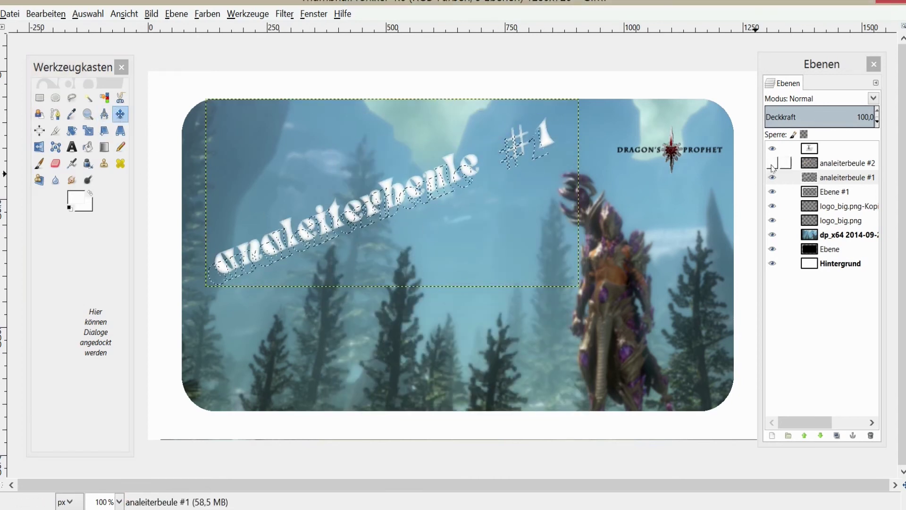
Show analeiterbeule #2 again, clear the selection, and nudge the white glow behind the letters
left_click(778, 178)
left_click_drag(373, 214, 369, 205)
left_click(94, 14)
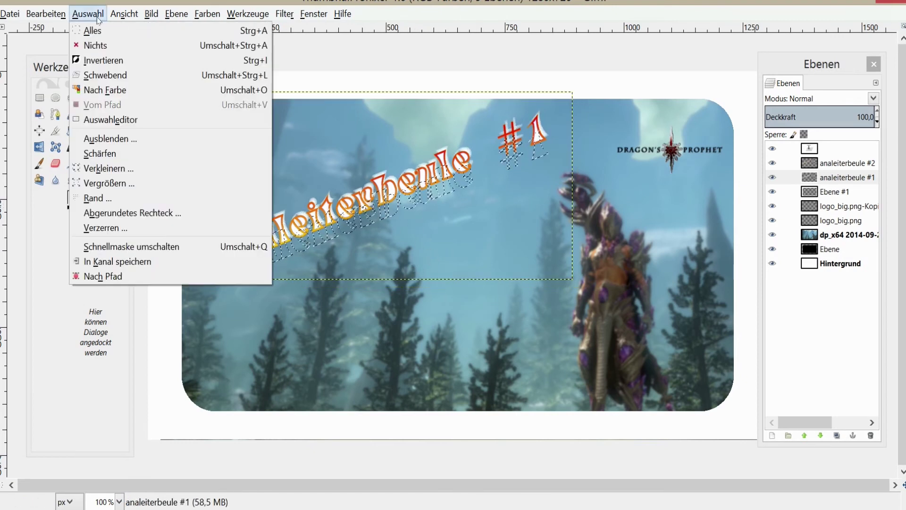
left_click(94, 45)
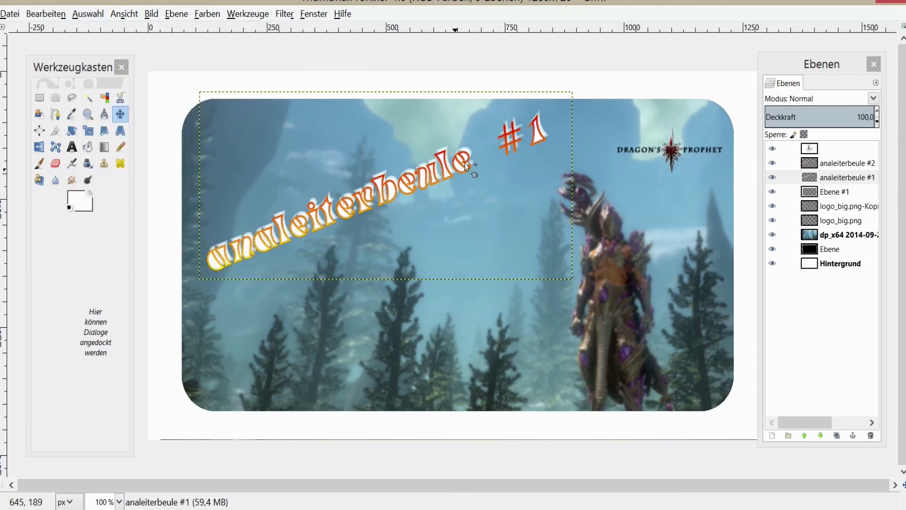
left_click_drag(467, 153, 466, 155)
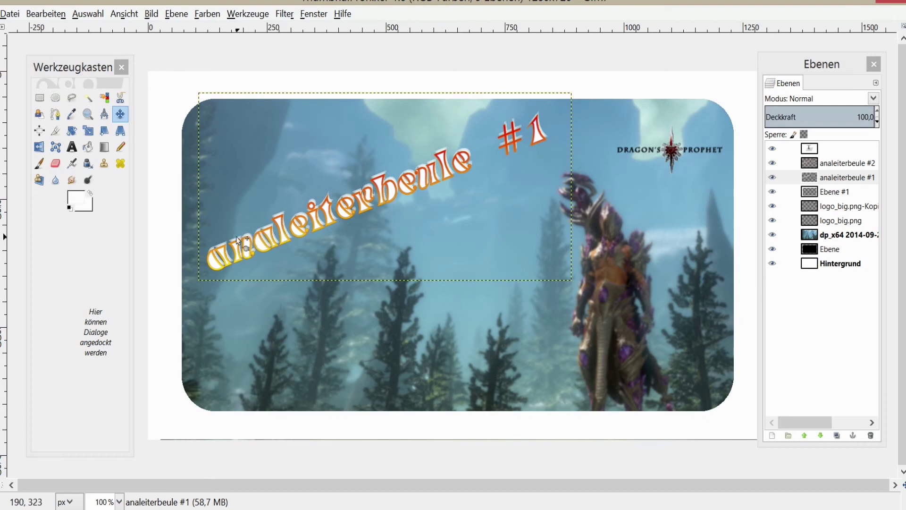
left_click_drag(236, 238, 236, 240)
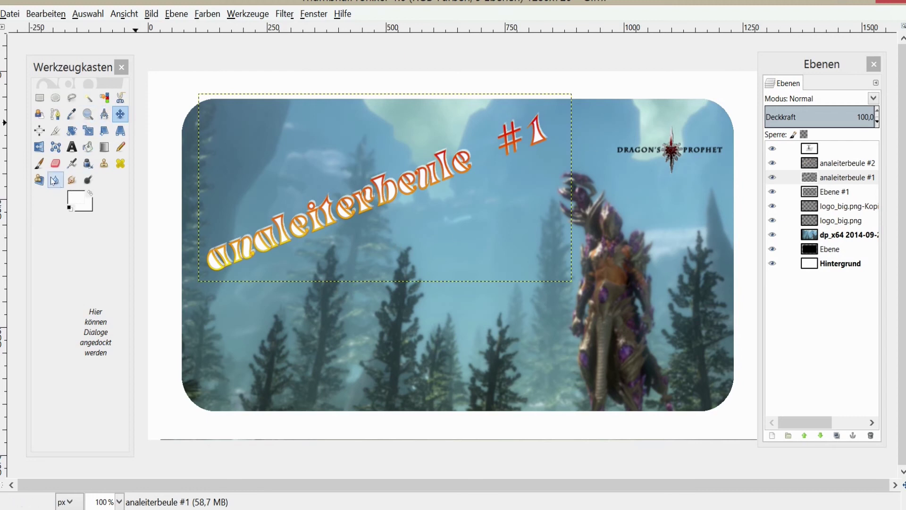
Set up the Paintbrush with the 2. Hardness 075 brush at a size of about 132
left_click(39, 163)
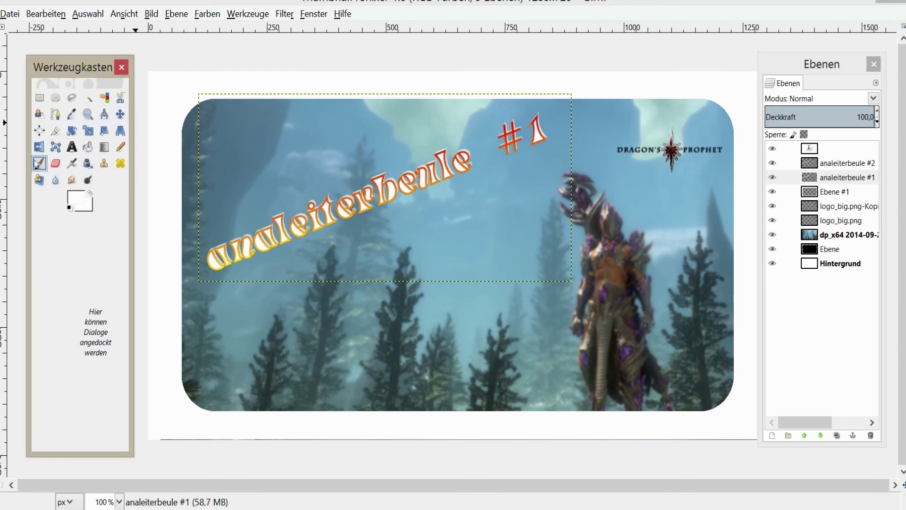
double_click(38, 163)
mouse_move(54, 110)
left_mouse_down()
mouse_move(94, 208)
mouse_move(96, 286)
left_mouse_up()
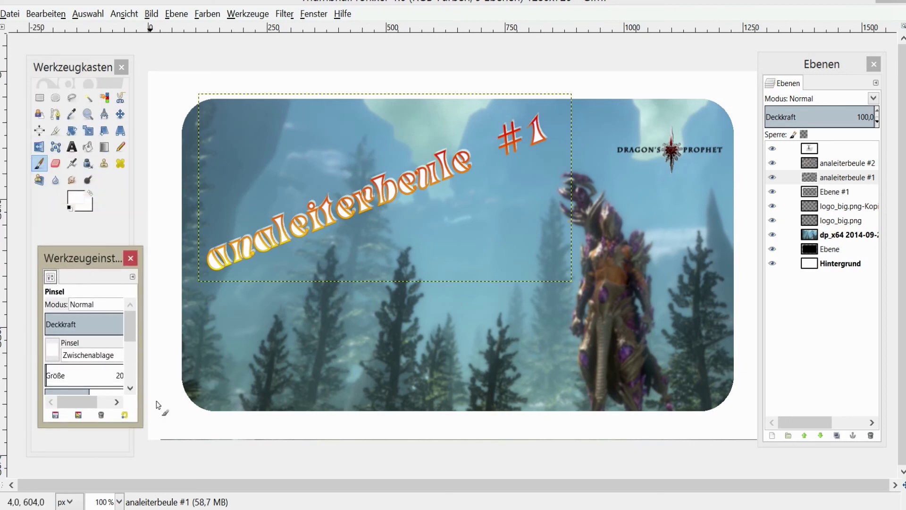
left_click_drag(142, 428, 203, 481)
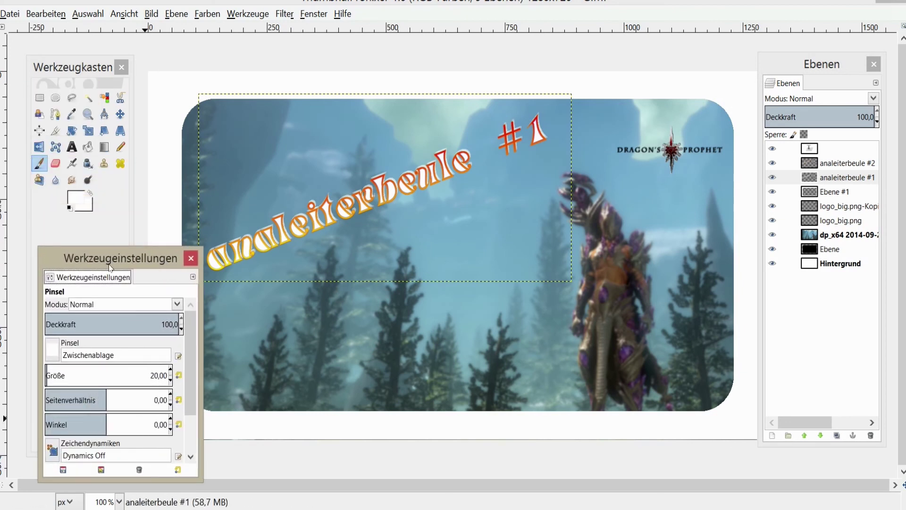
left_click_drag(109, 267, 92, 239)
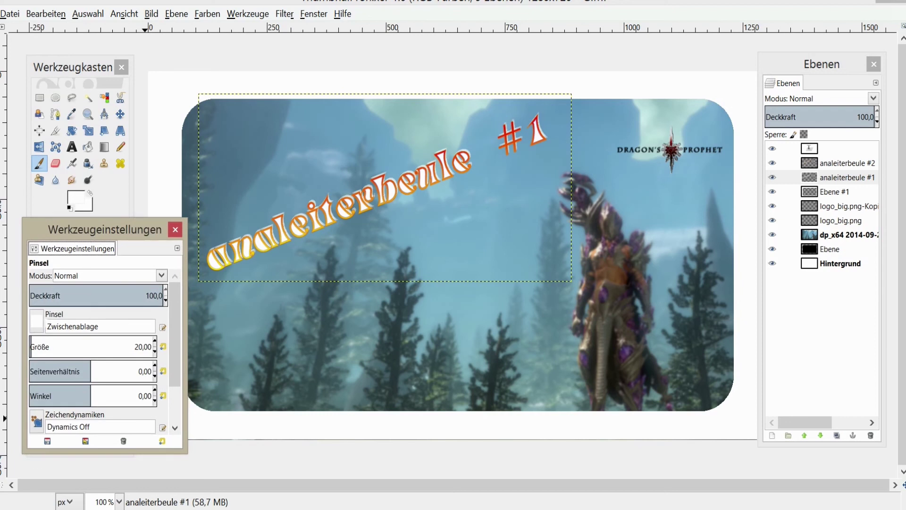
left_click(38, 323)
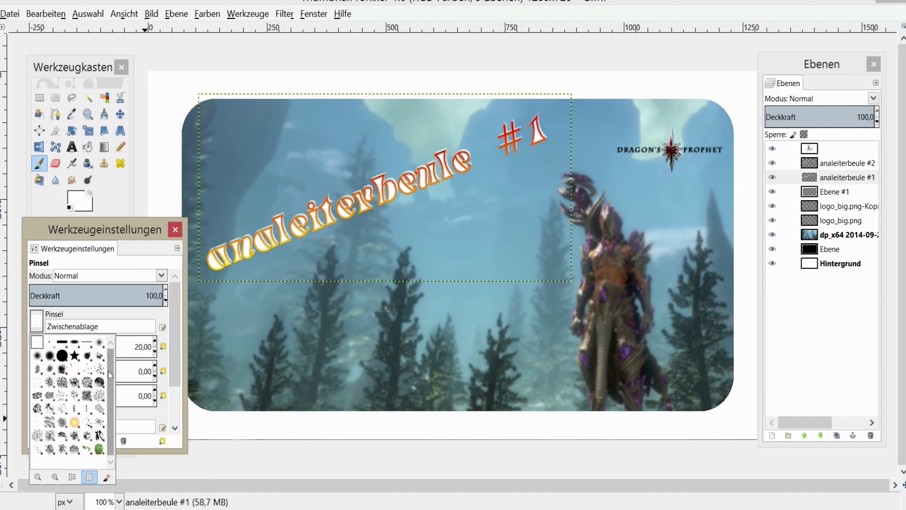
left_click(51, 355)
mouse_move(39, 346)
left_mouse_down()
mouse_move(60, 345)
mouse_move(49, 345)
left_mouse_up()
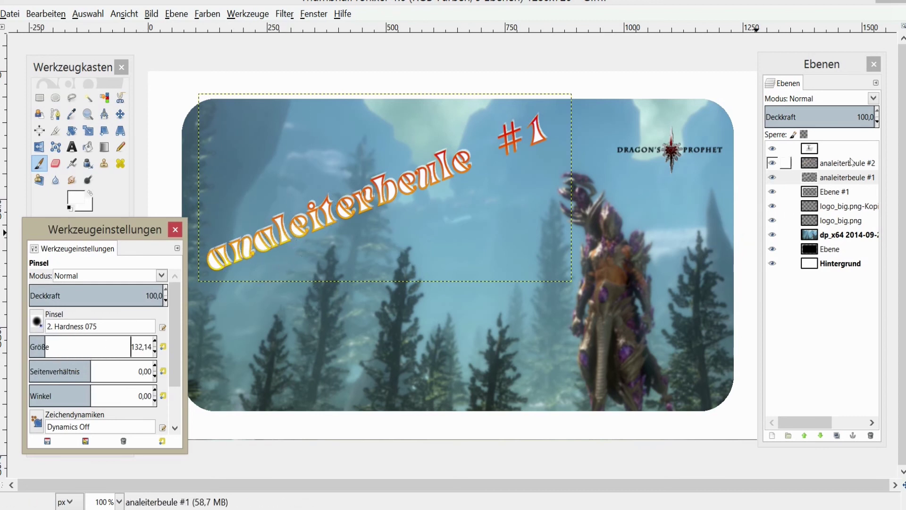
On Ebene #1, paint soft white sparkle dabs around the headline
left_click(834, 192)
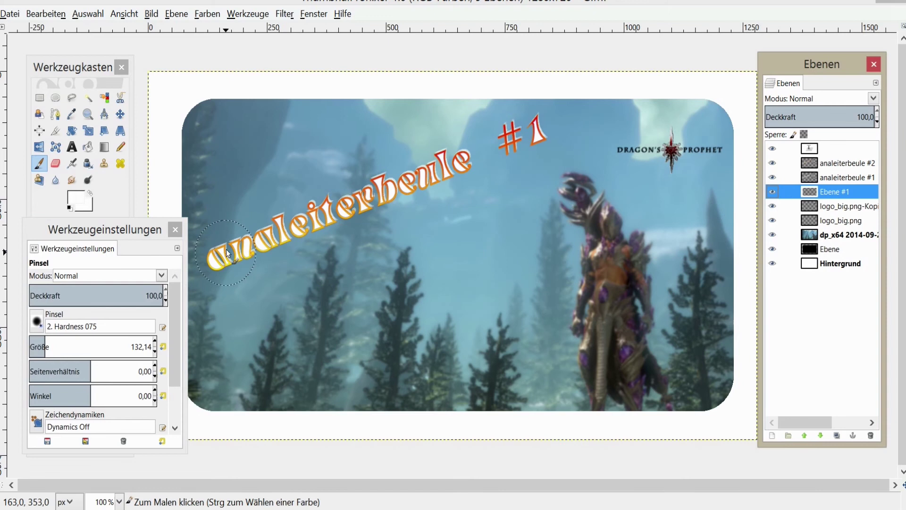
left_click(271, 262)
left_click(221, 295)
left_click(316, 180)
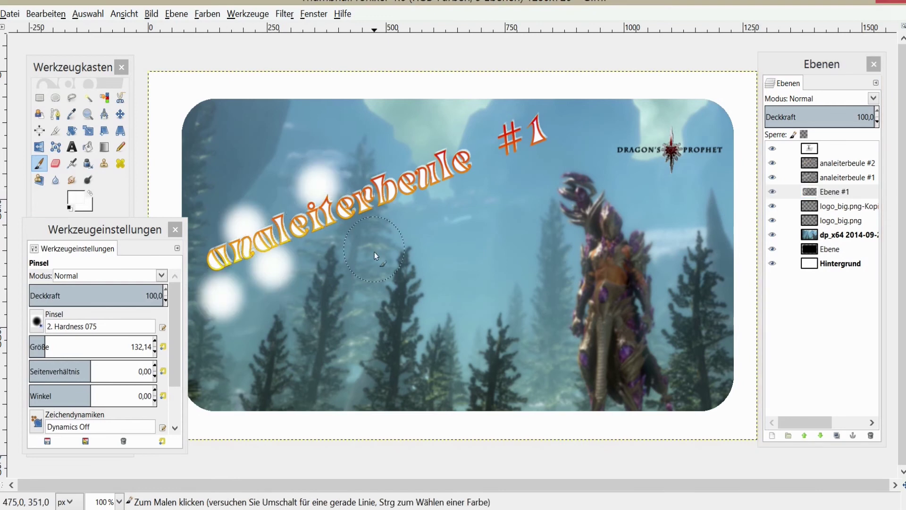
left_click(344, 256)
left_click(404, 171)
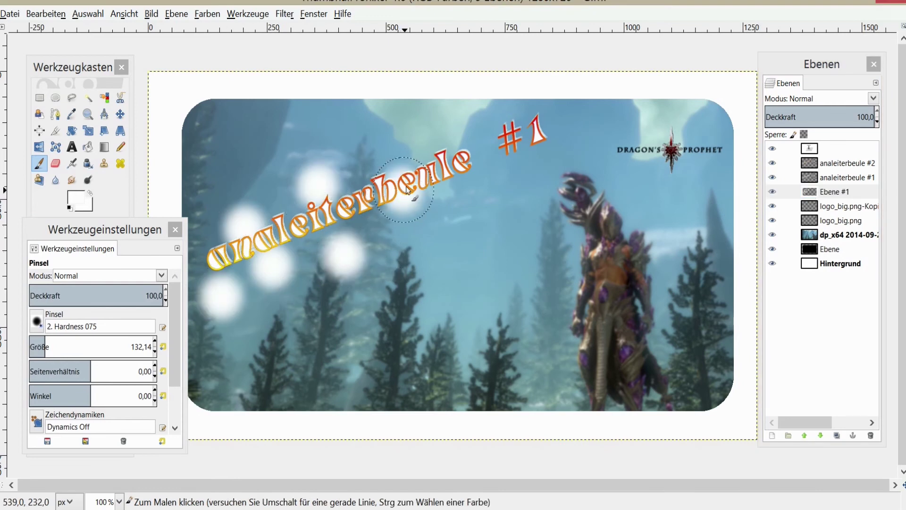
Add more white dabs and a large stroke over the screenshot, then undo them with Ctrl+Z
left_click(460, 200)
left_click(497, 229)
left_click(413, 242)
left_click(465, 125)
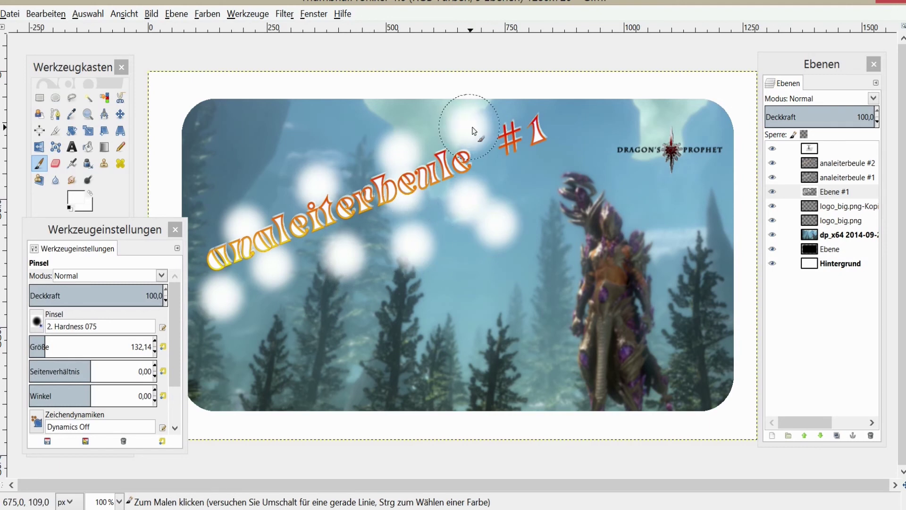
left_click(529, 154)
mouse_move(283, 263)
left_mouse_down()
mouse_move(463, 222)
mouse_move(339, 146)
left_mouse_up()
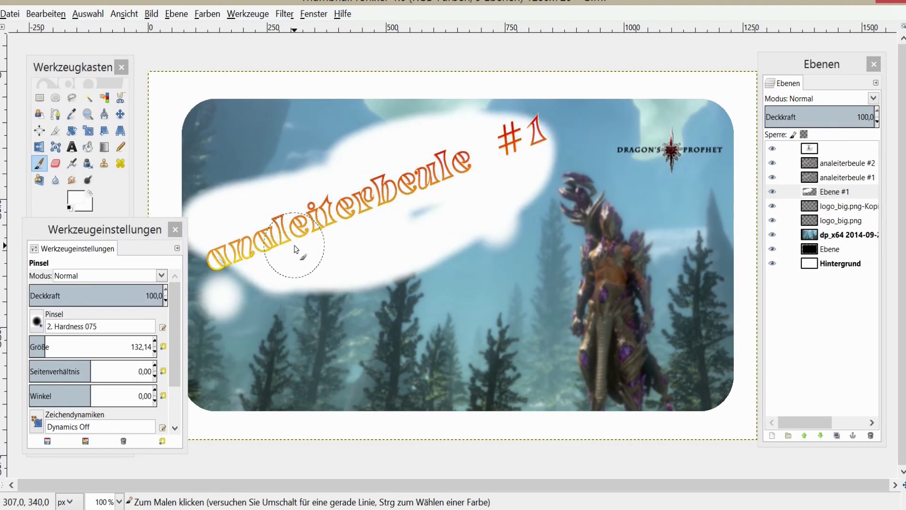
key("ctrl+z")
key("ctrl+z")
key("ctrl+z")
key("ctrl+z")
key("ctrl+z")
key("ctrl+z")
key("ctrl+z")
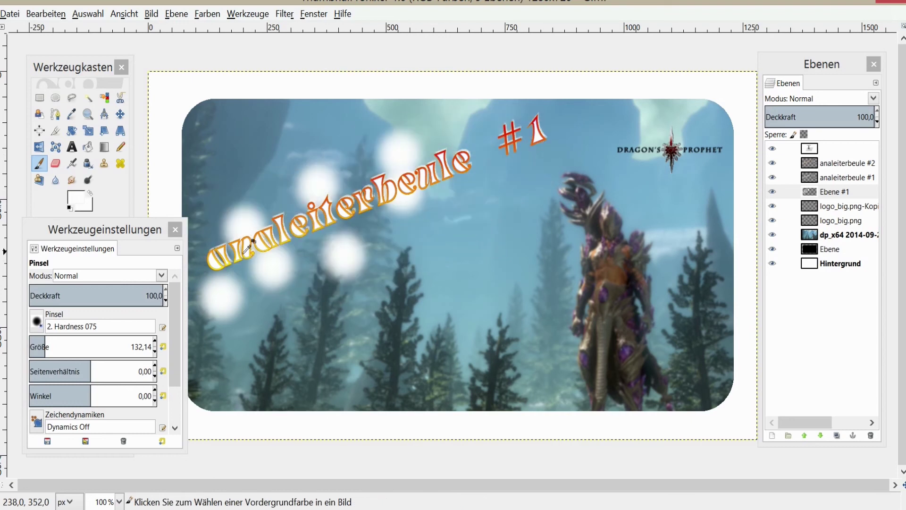
key("ctrl+z")
key("ctrl+z")
key("ctrl+z")
key("ctrl+z")
key("ctrl+z")
key("ctrl+z")
key("ctrl+z")
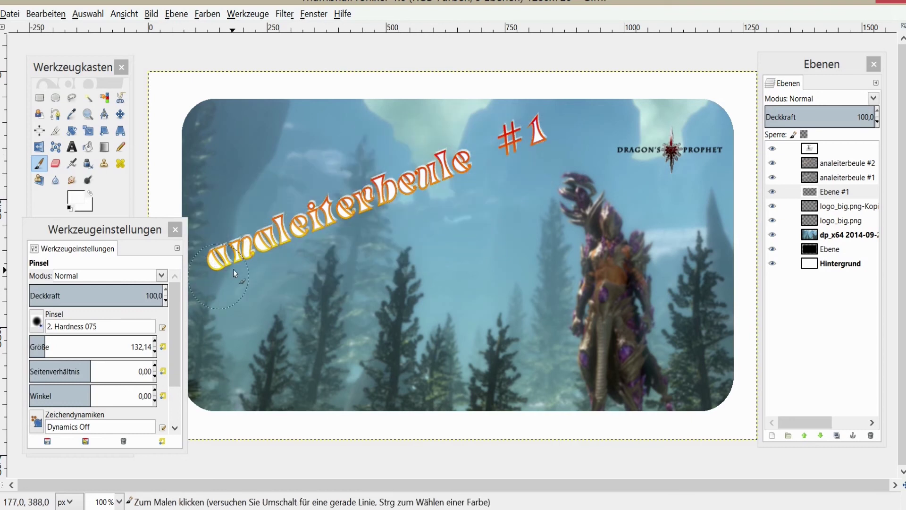
Set the foreground colour to red and paint six soft red dabs around the headline
left_click(83, 202)
left_click(198, 269)
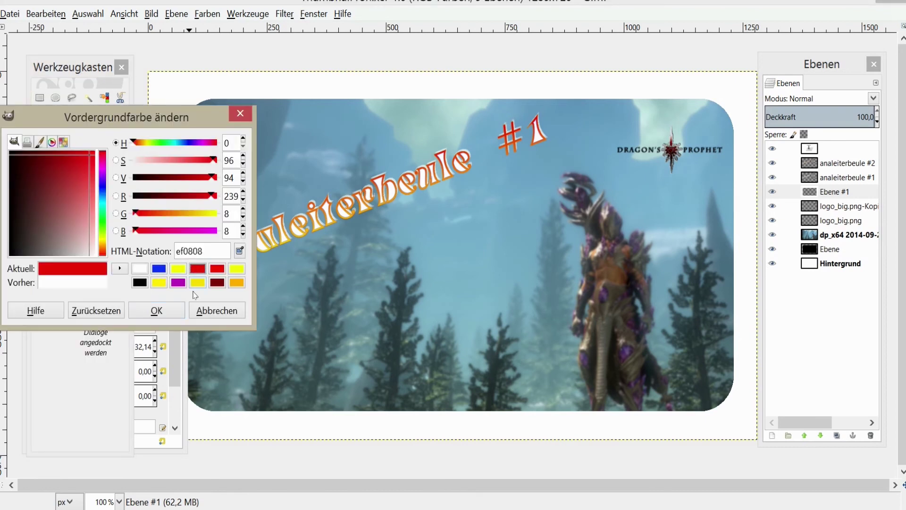
left_click(157, 310)
left_click(219, 282)
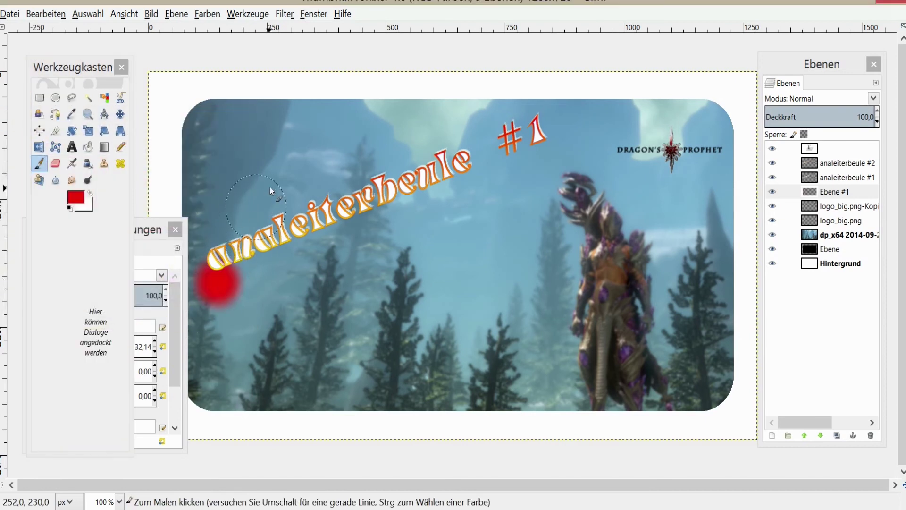
left_click(270, 187)
left_click(338, 239)
left_click(370, 168)
left_click(458, 221)
left_click(466, 146)
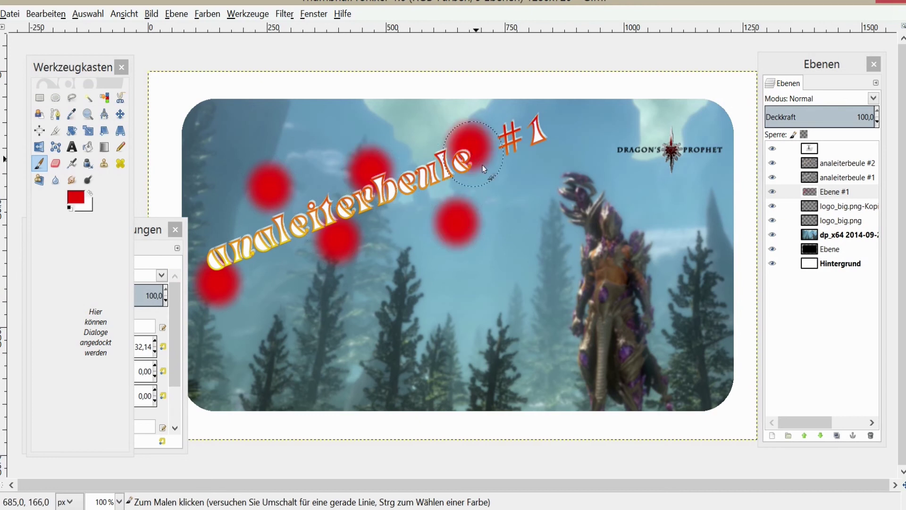
Swap to white and paint soft white dabs between the red ones and near the #1
left_click(90, 207)
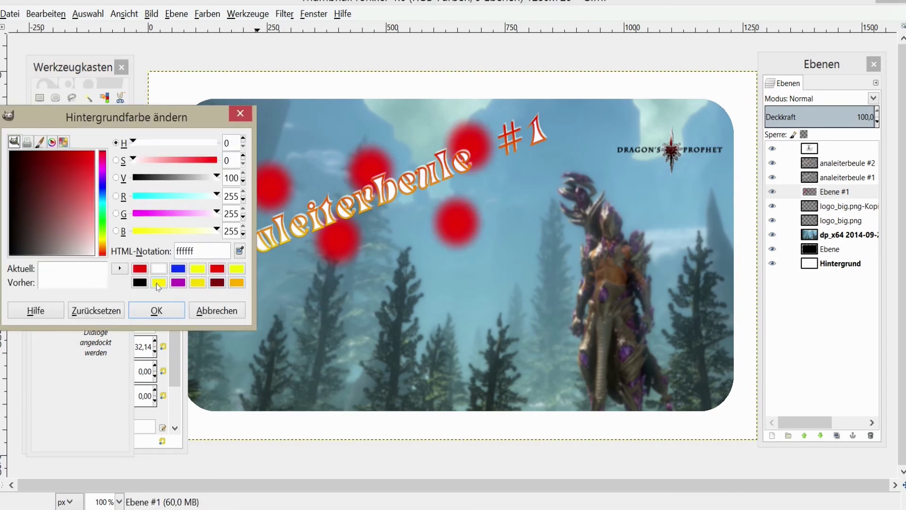
left_click(163, 310)
left_click(89, 195)
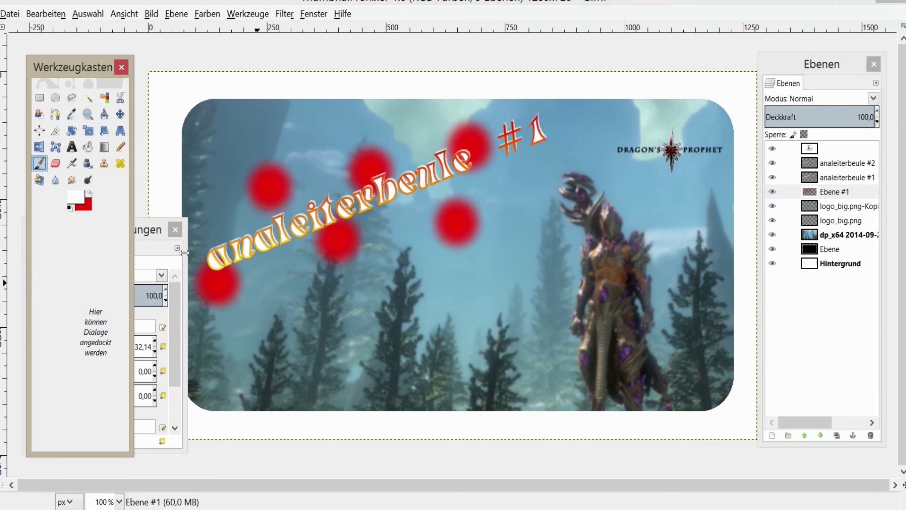
left_click(229, 231)
left_click(286, 283)
left_click(310, 185)
left_click(398, 224)
left_click(409, 142)
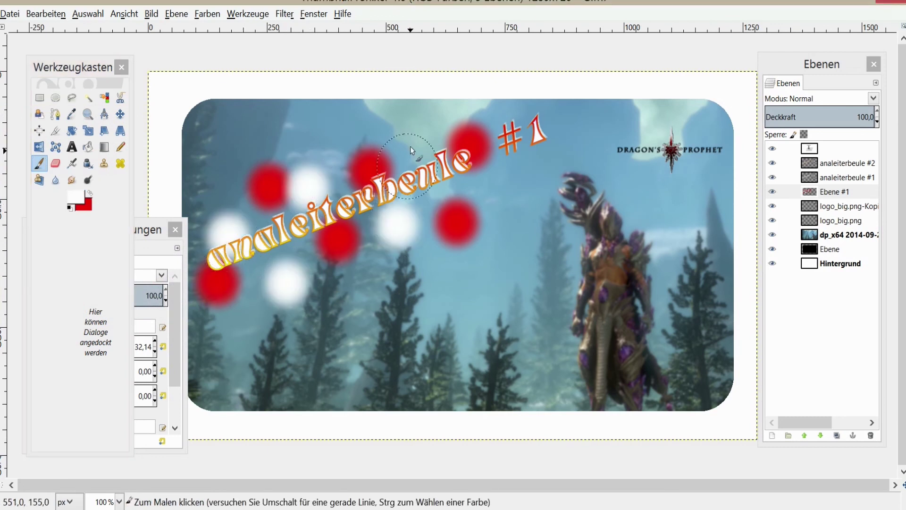
left_click(504, 203)
left_click(547, 143)
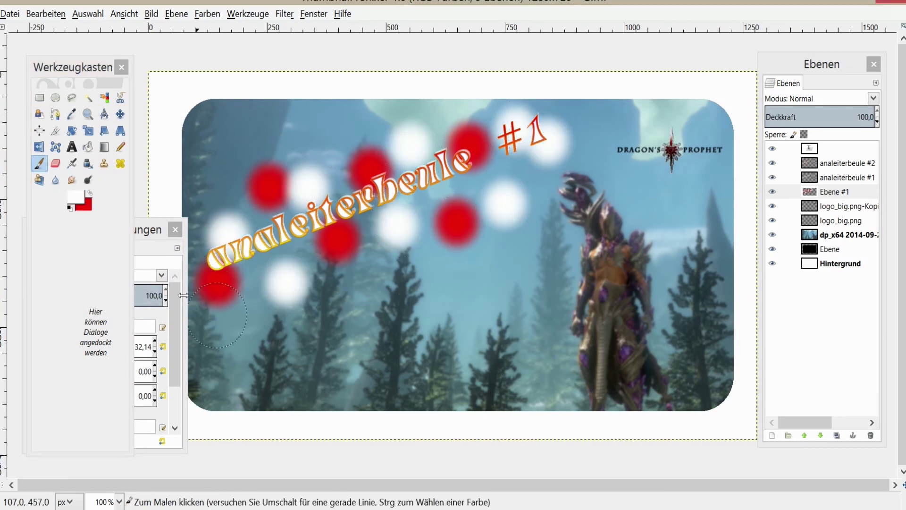
left_click(68, 285)
left_click(132, 275)
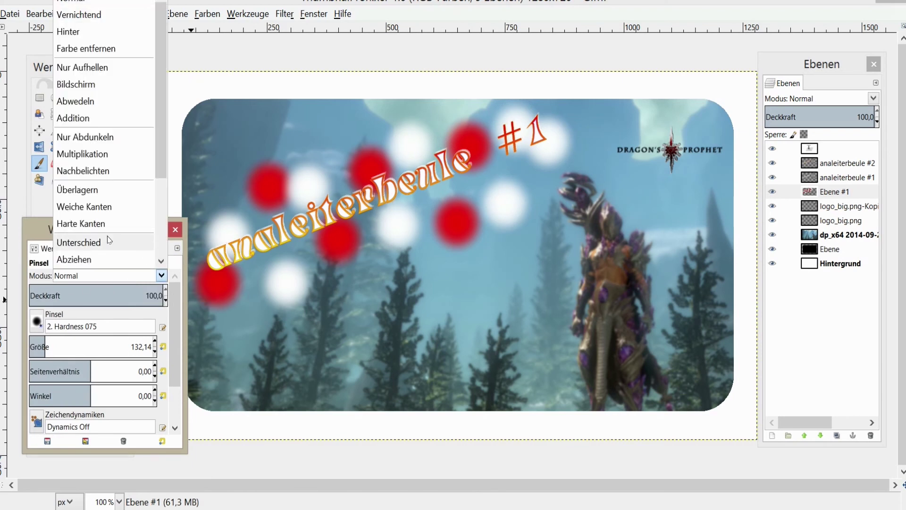
Change the brush paint mode from Bildschirm through Hinter to Vernichtend
left_click(89, 84)
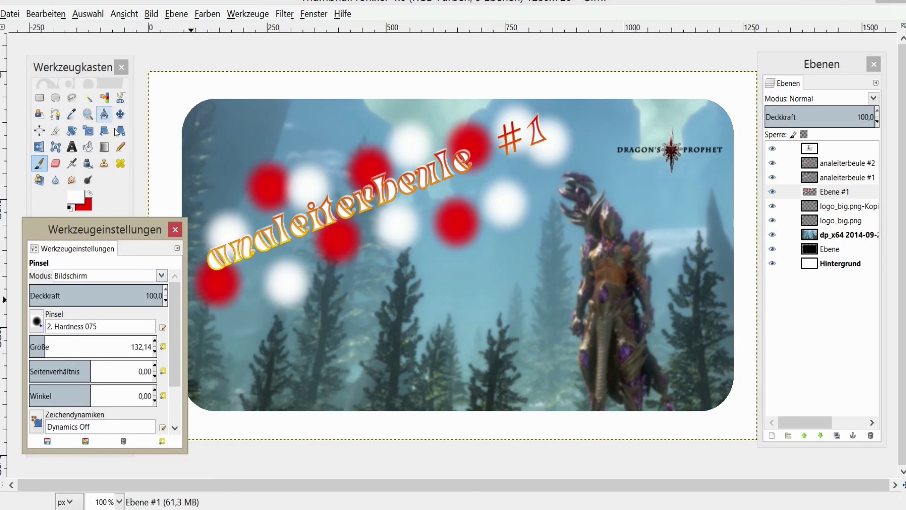
left_click(99, 276)
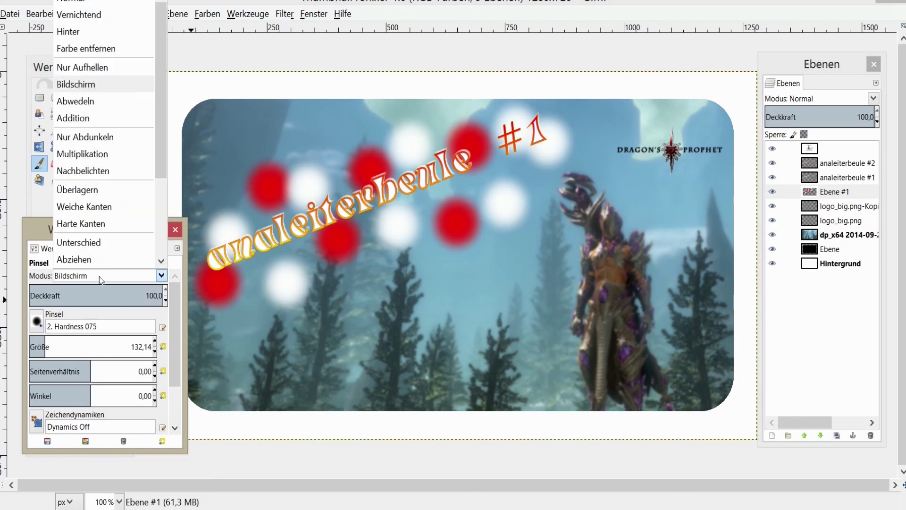
left_click(78, 32)
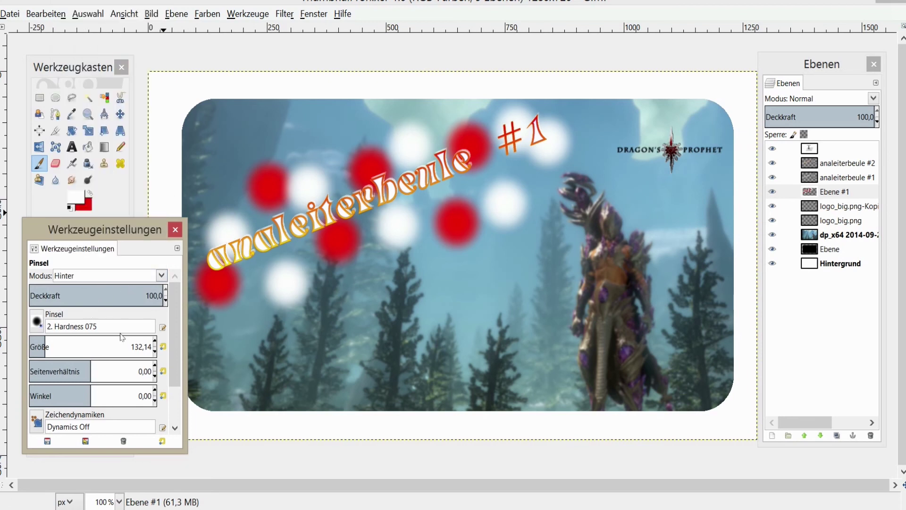
left_click(108, 277)
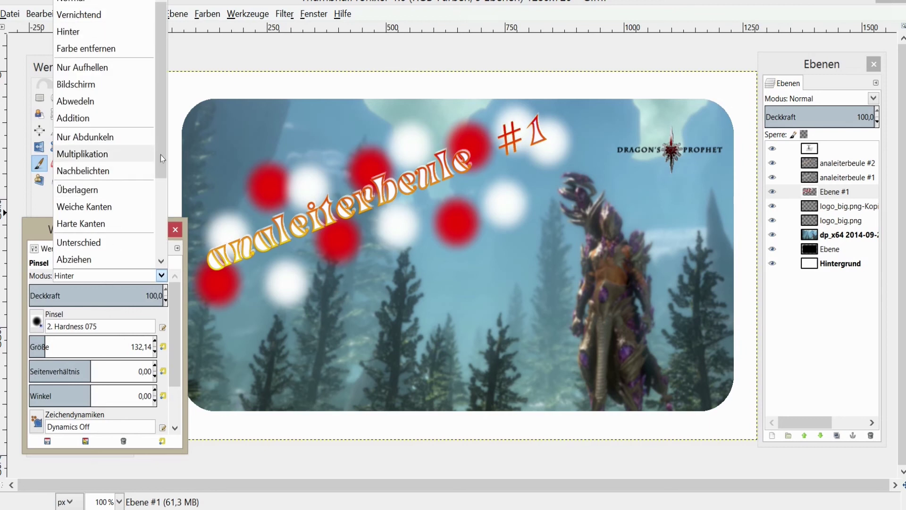
left_click(93, 13)
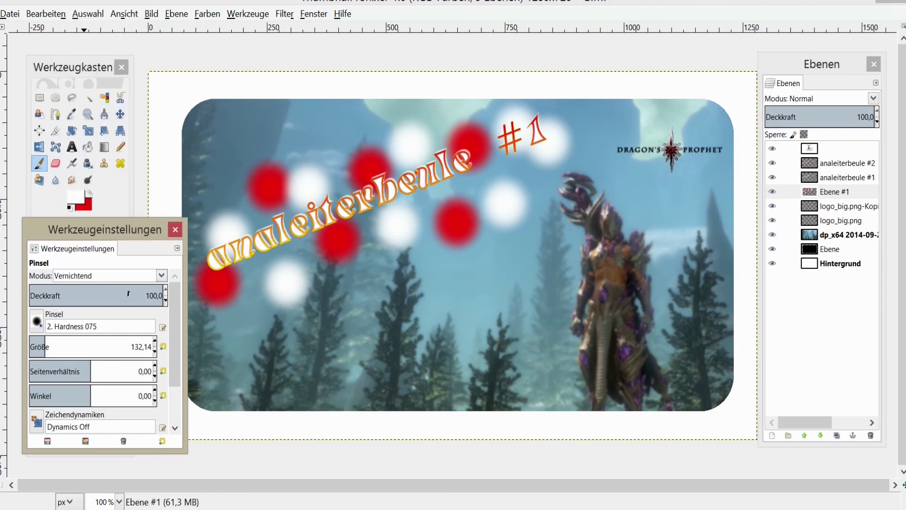
Paint speckled Vernichtend test dabs around the headline, then undo them with Ctrl+Z
left_click(251, 189)
left_click(286, 243)
left_click(247, 304)
left_click(311, 150)
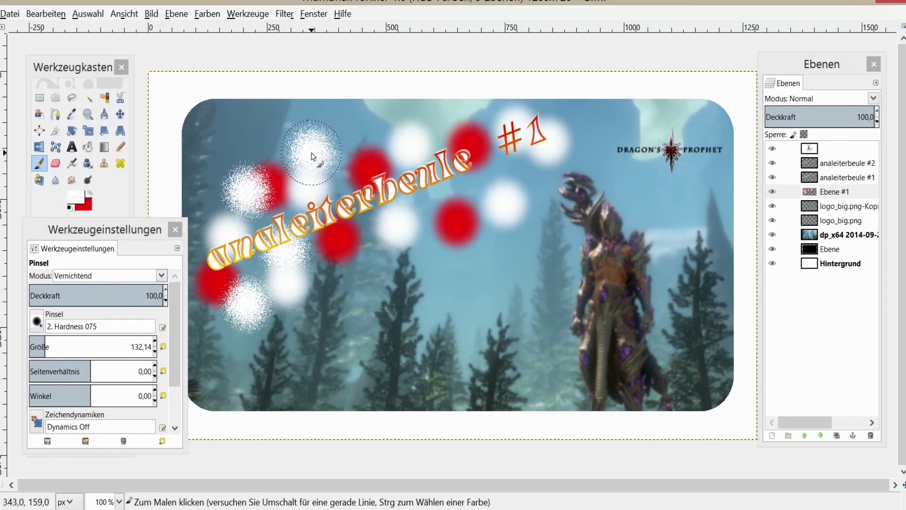
left_click(366, 125)
left_click(415, 210)
left_click(387, 265)
left_click(490, 191)
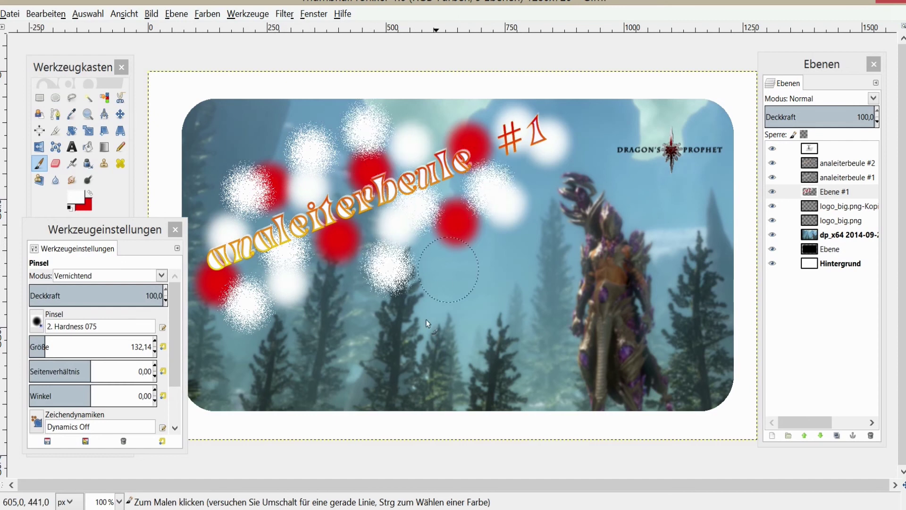
key("ctrl+z")
key("ctrl+z")
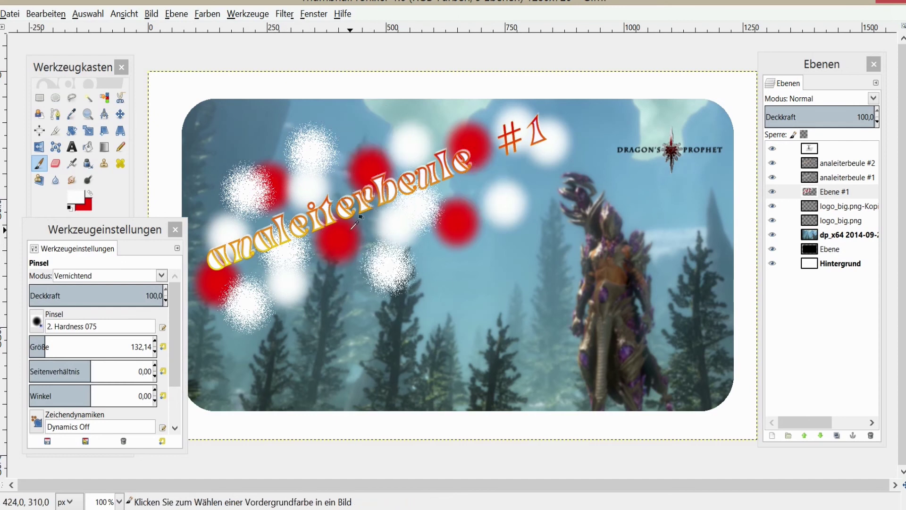
key("ctrl+z")
key("ctrl+z")
key("ctrl+z")
key("ctrl+z")
key("ctrl+z")
key("ctrl+z")
key("ctrl+z")
key("ctrl+z")
key("ctrl+z")
key("ctrl+z")
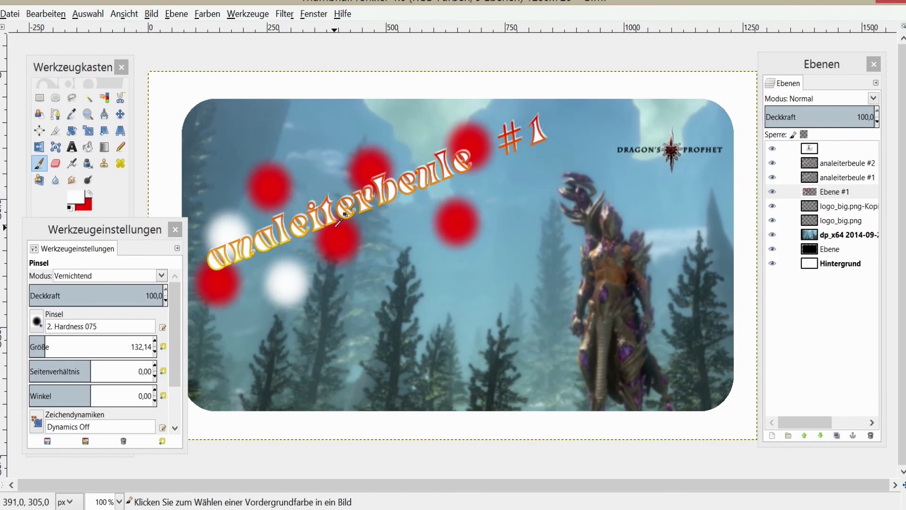
key("ctrl+z")
key("ctrl+z")
key("ctrl+z")
key("ctrl+z")
key("ctrl+z")
key("ctrl+z")
key("ctrl+z")
key("ctrl+z")
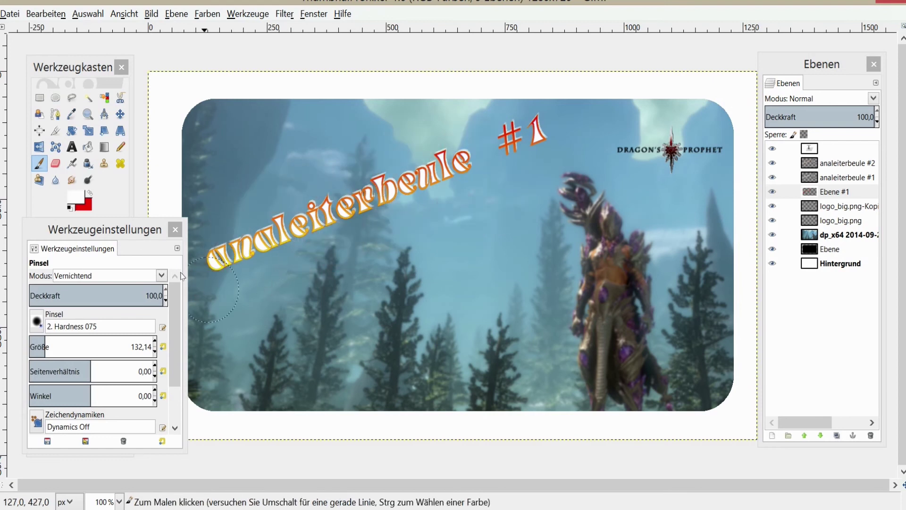
Choose the Bristles 02 brush and stamp white sparkles around the headline and dragon's head
left_click(43, 324)
left_click(100, 371)
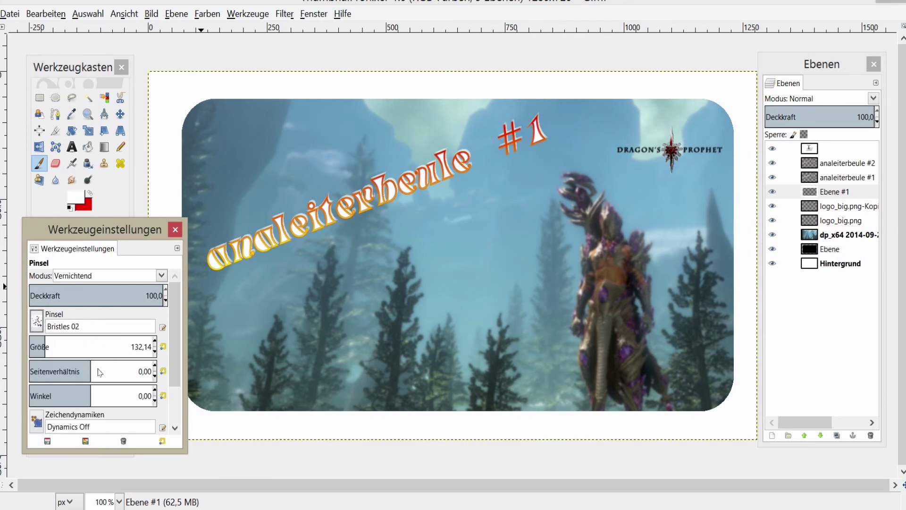
left_click(217, 284)
left_click(283, 262)
left_click(377, 251)
left_click(396, 151)
left_click(472, 189)
left_click(476, 131)
left_click(565, 169)
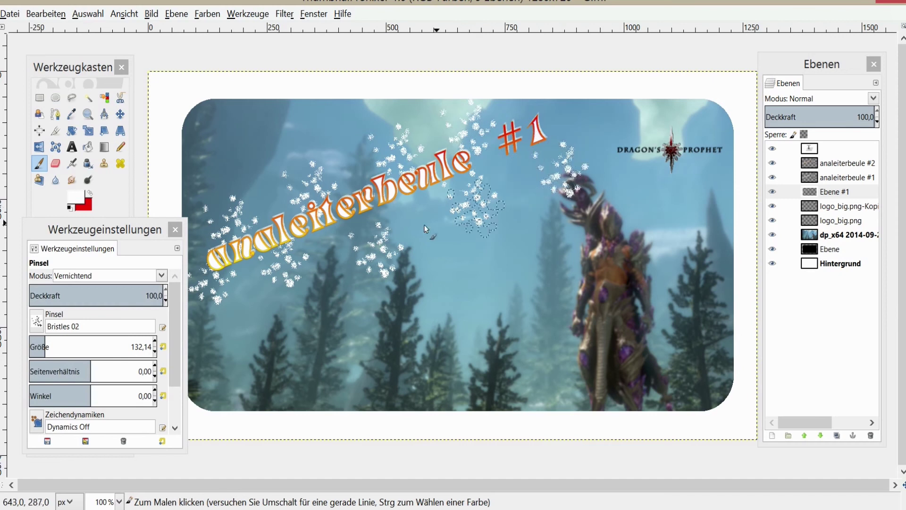
left_click(408, 225)
left_click(491, 302)
Stamp more white sparkles along the lower and left edges, plus streaks over the dragon
left_click(297, 336)
left_click(449, 365)
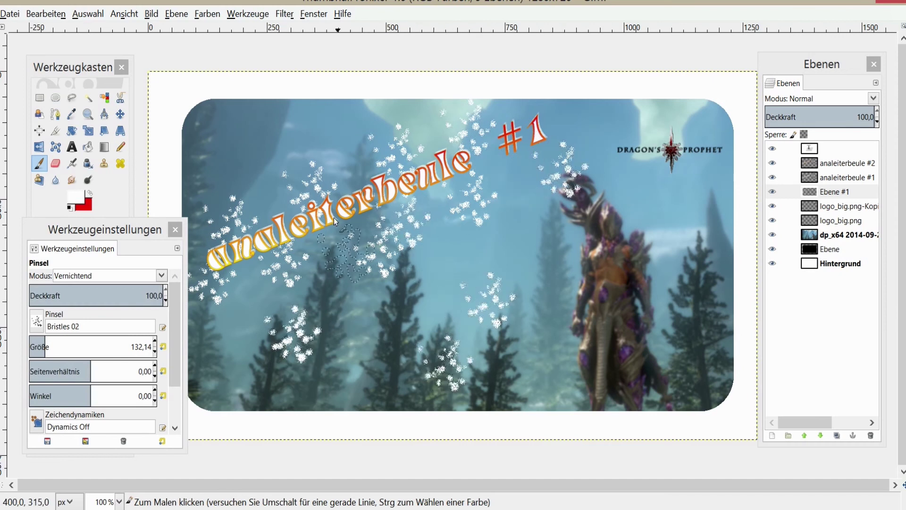
left_click(251, 151)
left_click(237, 333)
left_click(341, 326)
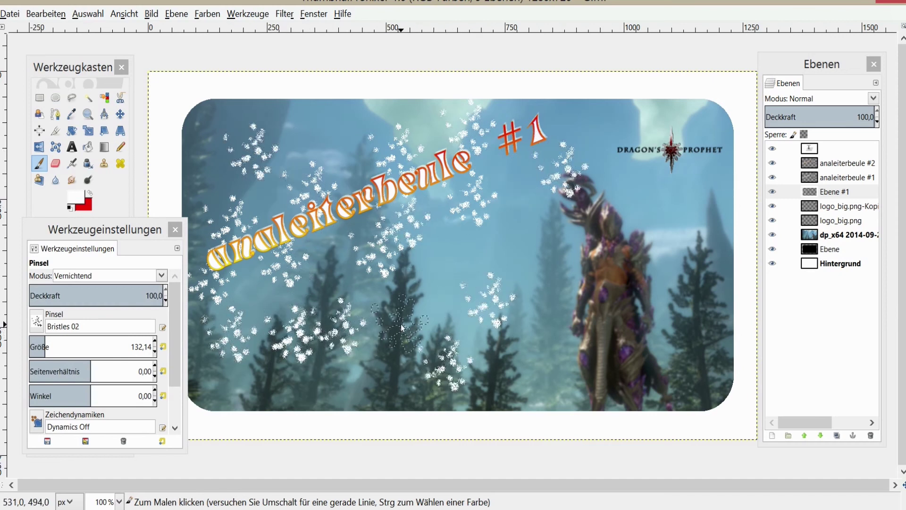
left_click(404, 325)
left_click(579, 266)
left_click(542, 376)
left_click_drag(706, 279, 685, 236)
mouse_move(630, 204)
left_mouse_down()
mouse_move(603, 255)
mouse_move(586, 325)
left_mouse_up()
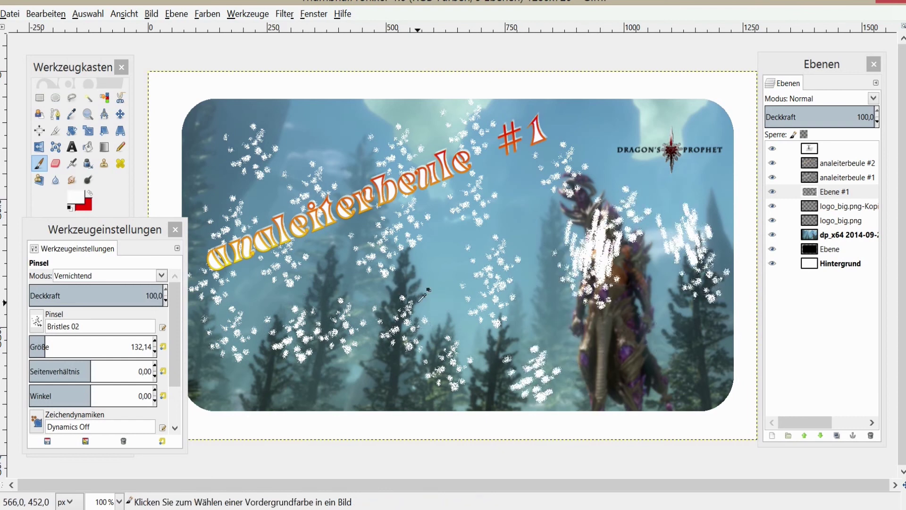
Undo the dragon streaks and extra lower-right sparkles, add three stamps near the headline, and close Tool Options
key("ctrl+z")
key("ctrl+z")
key("ctrl+z")
key("ctrl+z")
key("ctrl+z")
key("ctrl+z")
key("ctrl+z")
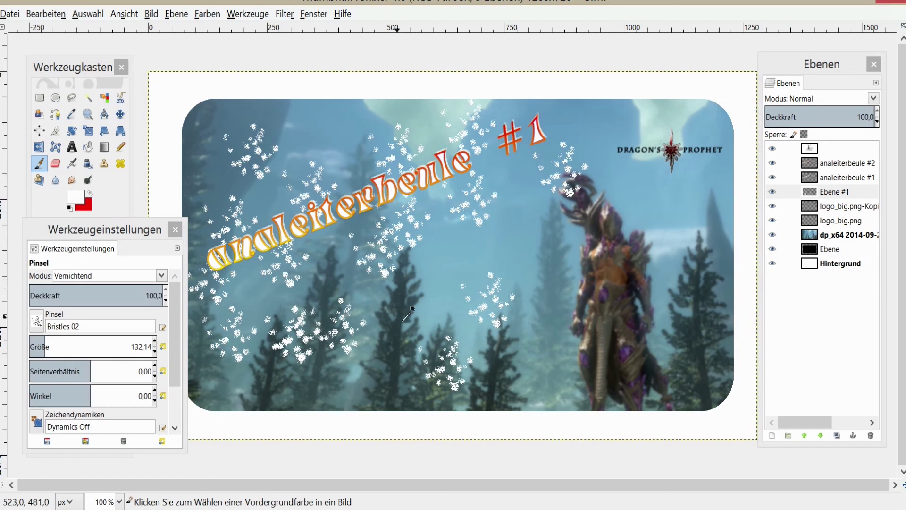
key("ctrl+z")
key("ctrl+z")
key("ctrl+z")
key("ctrl+z")
key("ctrl+z")
key("ctrl+z")
left_click(247, 309)
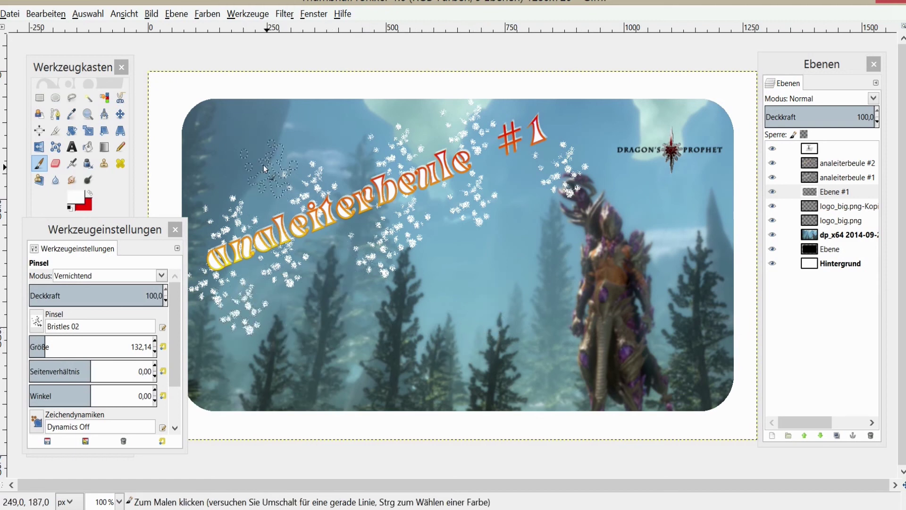
left_click(264, 165)
left_click(347, 296)
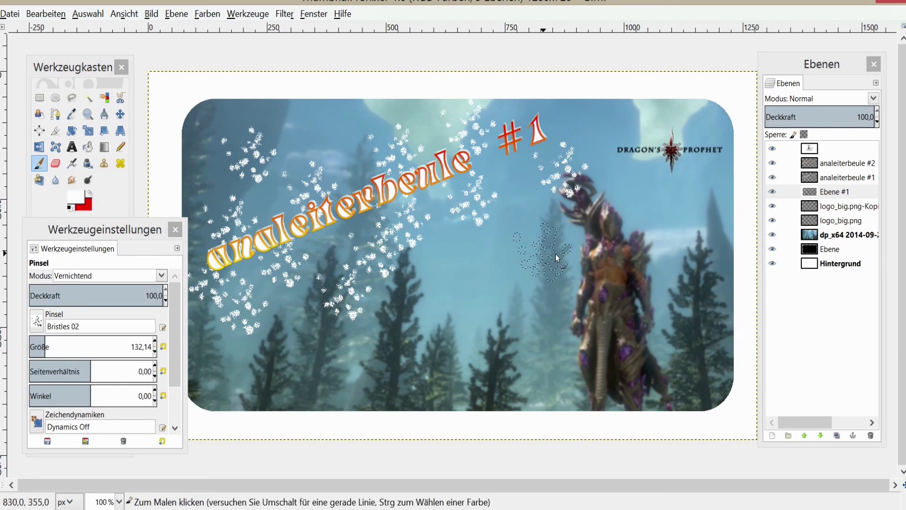
left_click(175, 229)
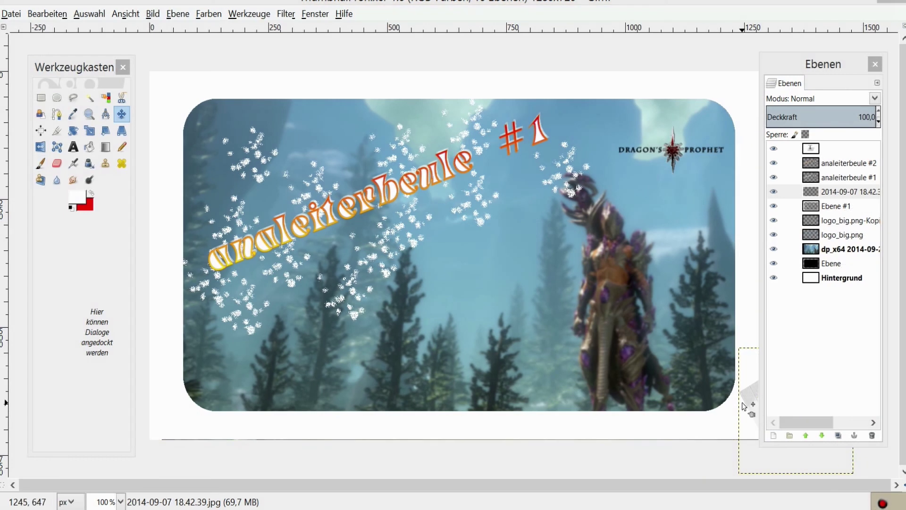
Move the sketch photo to the image centre and tilt it about -12 degrees
mouse_move(752, 405)
left_mouse_down()
mouse_move(444, 284)
mouse_move(483, 322)
left_mouse_up()
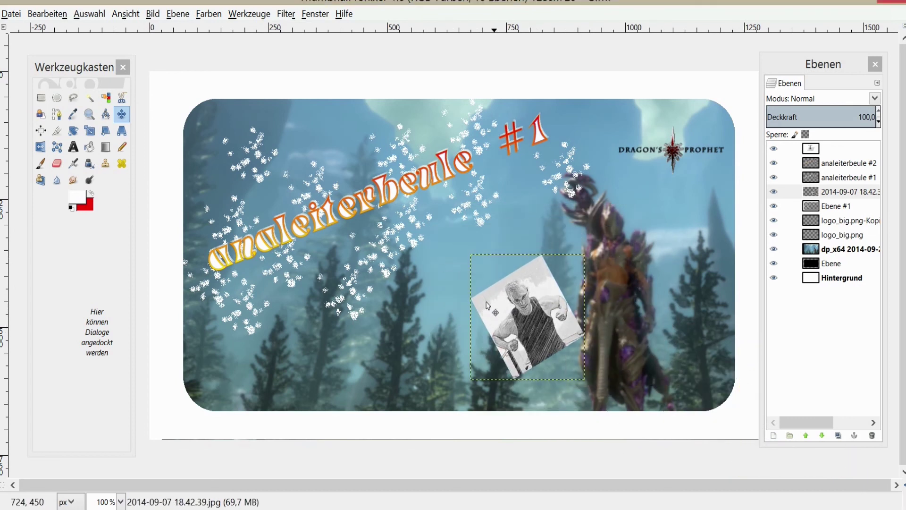
left_click(71, 132)
left_click_drag(512, 307, 500, 286)
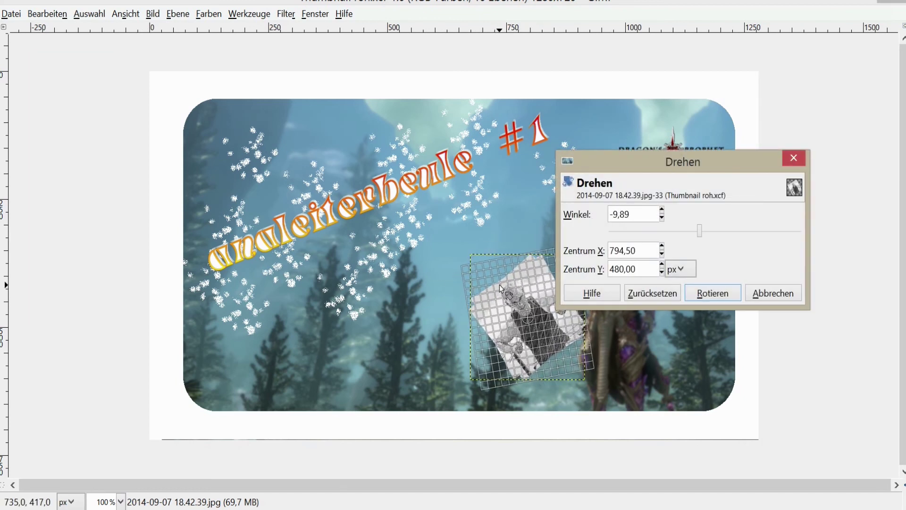
left_click(710, 293)
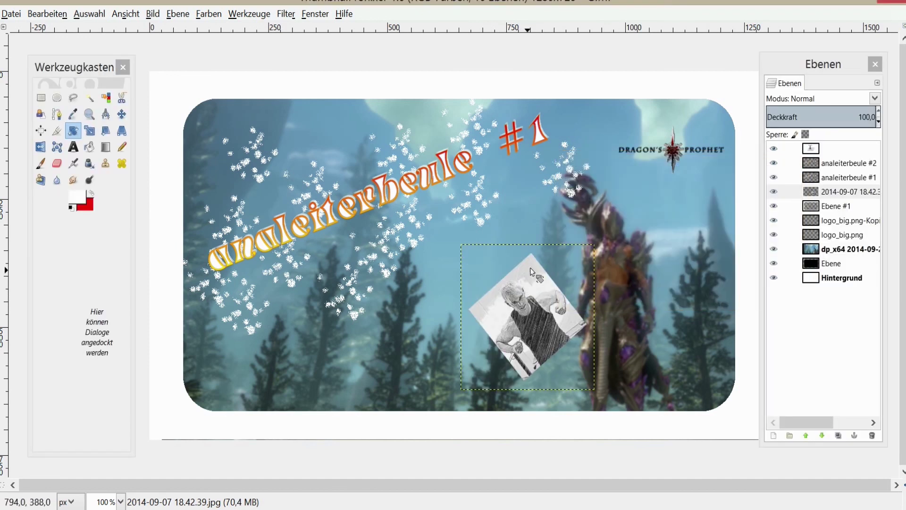
Readjust the photo's tilt back and forth through several applied rotations
left_click_drag(518, 277, 527, 278)
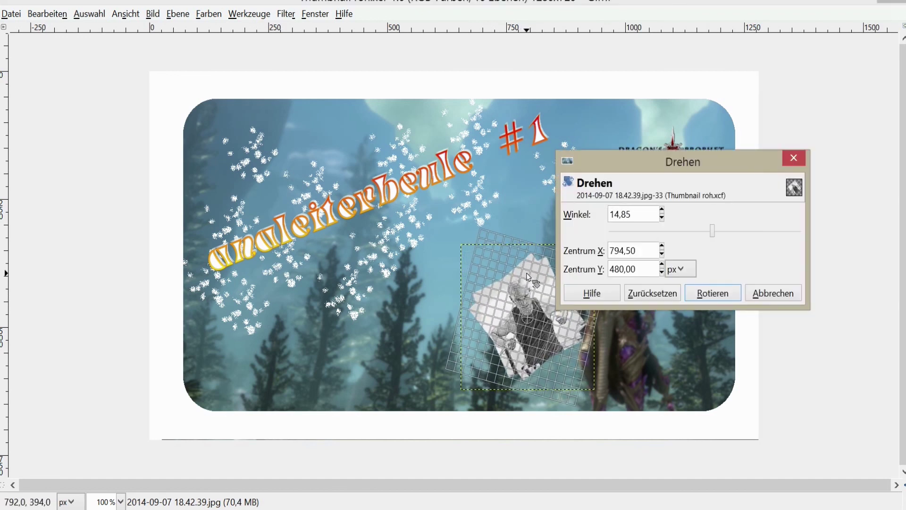
key("Return")
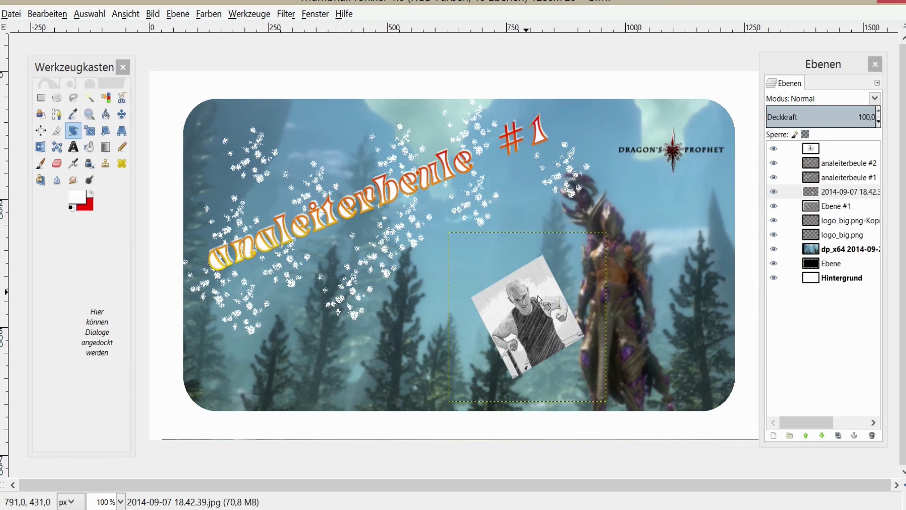
left_click_drag(532, 298, 595, 295)
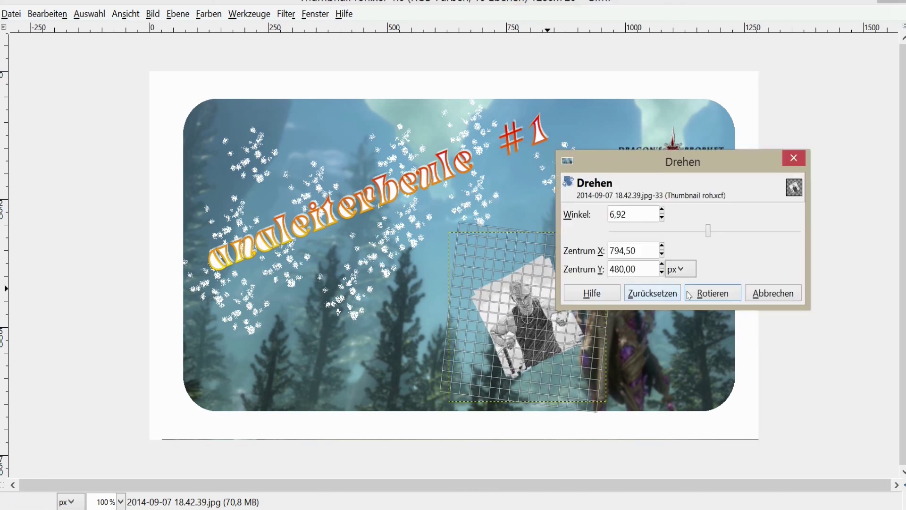
key("Return")
left_click_drag(537, 307, 516, 303)
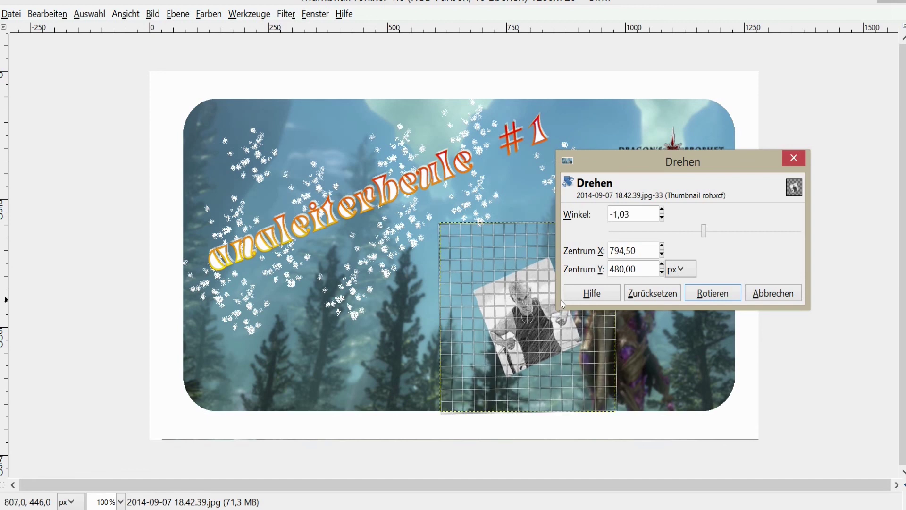
key("Return")
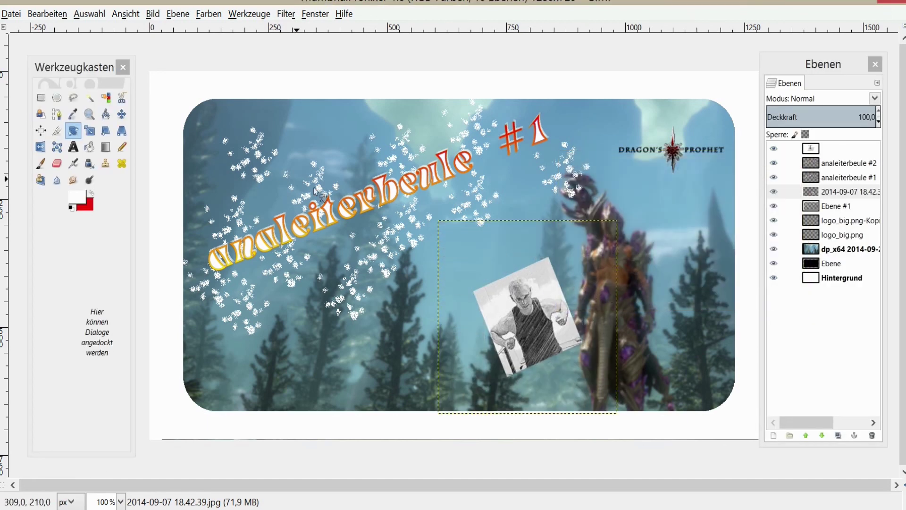
Cancel a pending rotation and settle the photo at about -4 degrees tilt
left_click(328, 217)
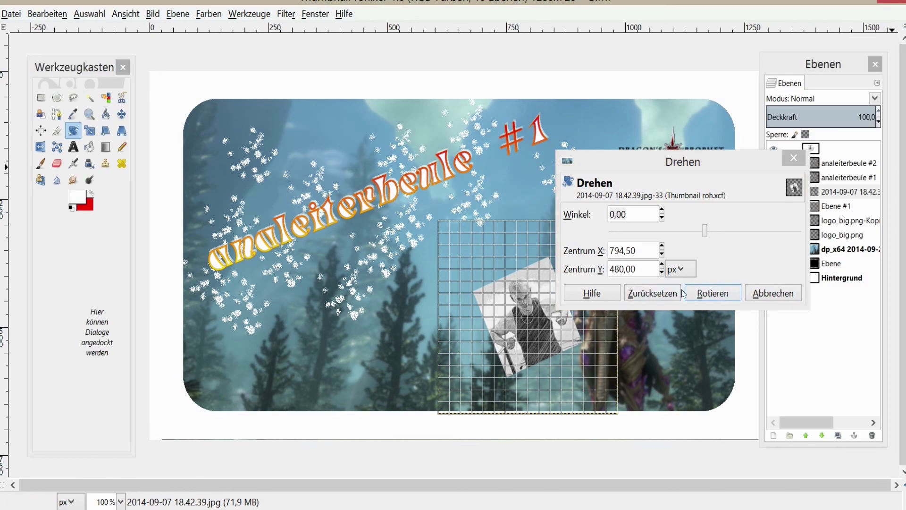
left_click(774, 299)
key("Tab")
left_click_drag(560, 282, 535, 265)
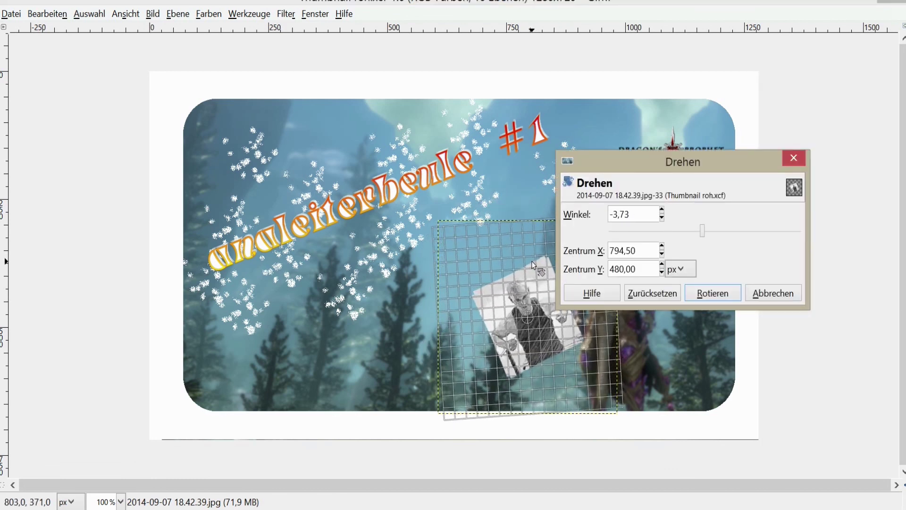
key("Return")
key("Tab")
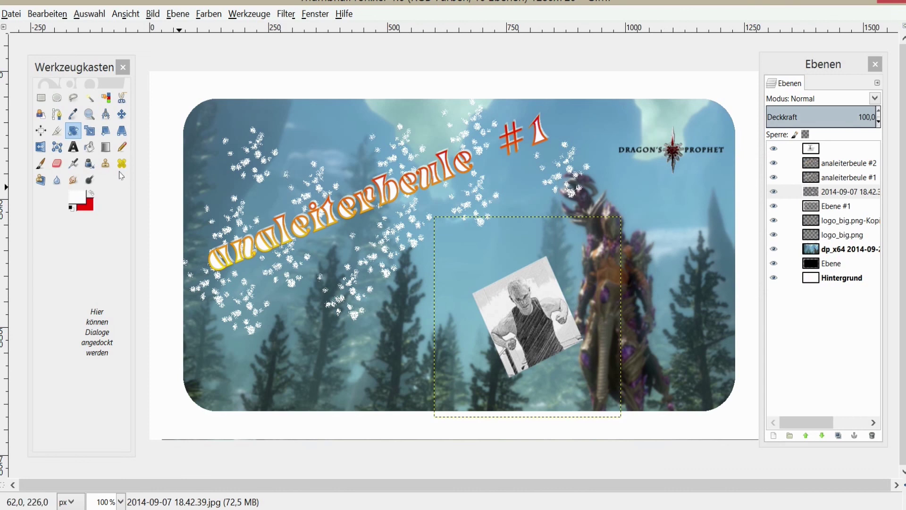
Nudge the tilted photo around and undo an accidental move of the orange headline
left_click_drag(516, 312, 529, 275)
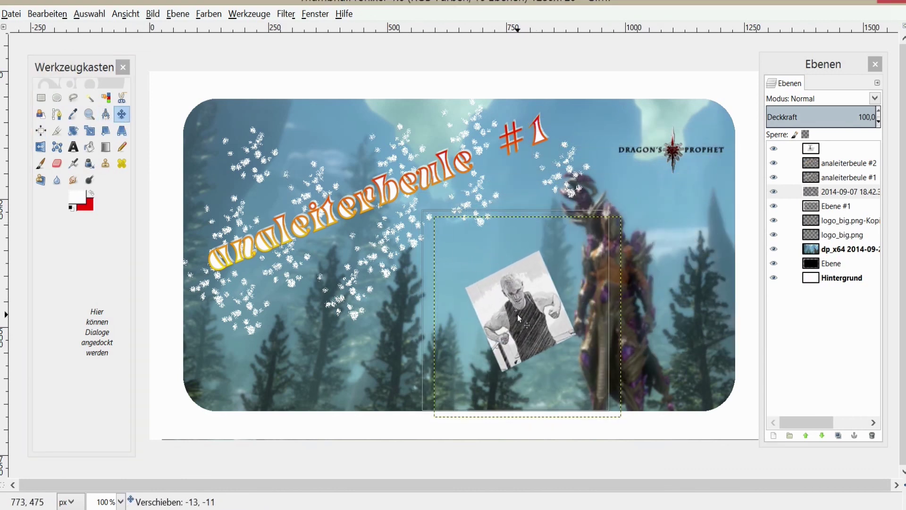
left_click_drag(529, 275, 500, 305)
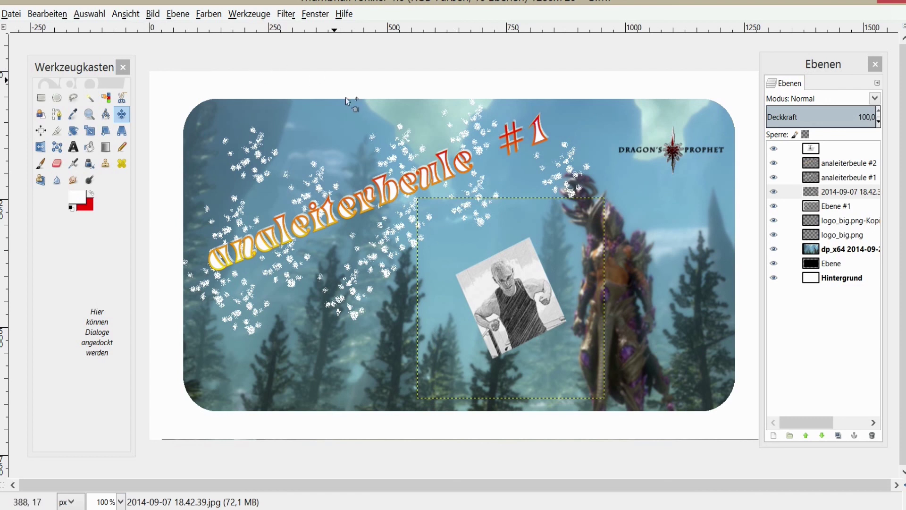
left_click_drag(375, 120, 516, 196)
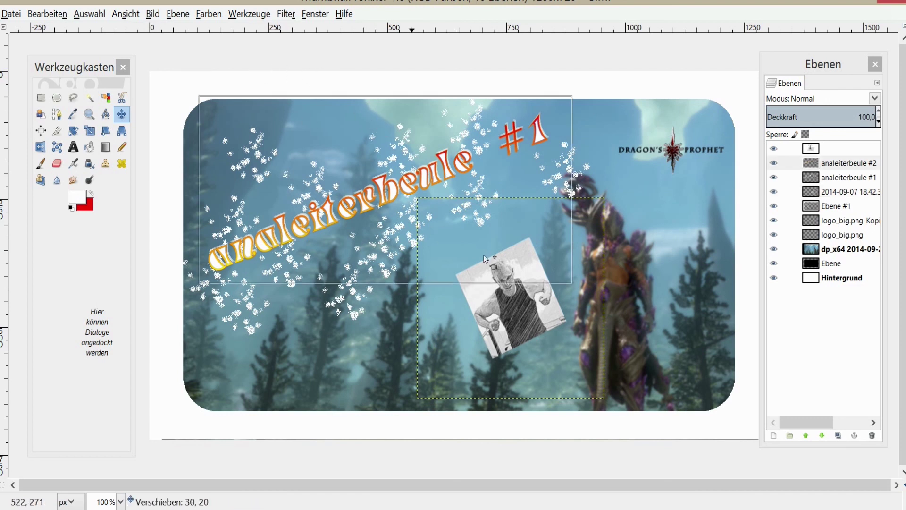
key("ctrl+z")
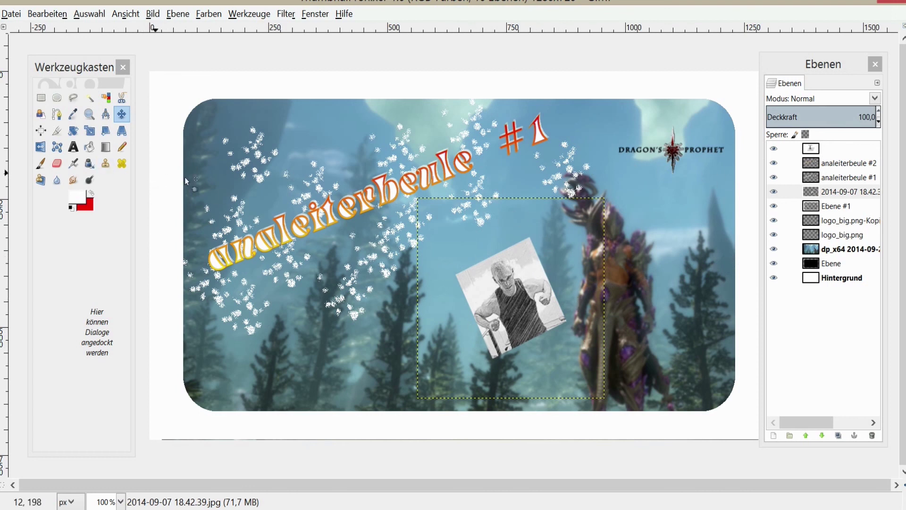
Shift the photo to the upper left and remove it from the visible canvas
left_click_drag(511, 288, 684, 222)
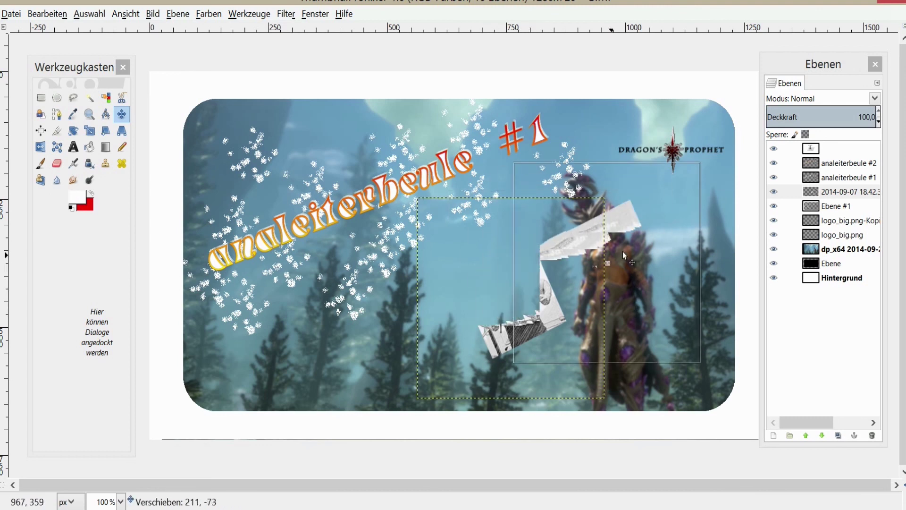
key("ctrl+z")
mouse_move(484, 299)
left_mouse_down()
mouse_move(234, 163)
mouse_move(281, 118)
left_mouse_up()
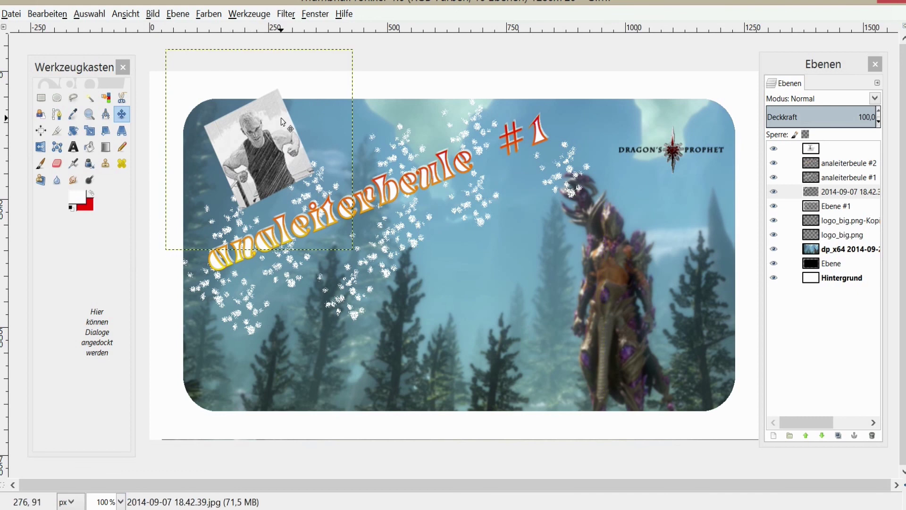
key("Delete")
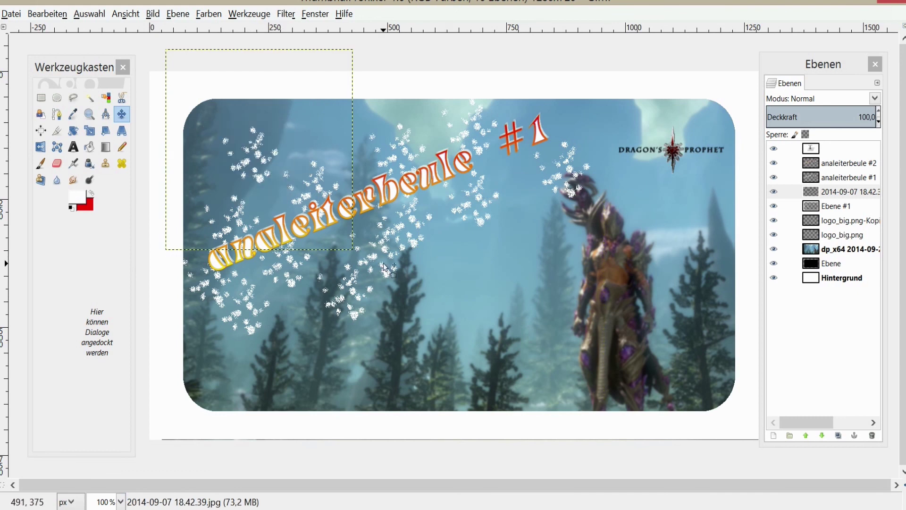
left_click(73, 147)
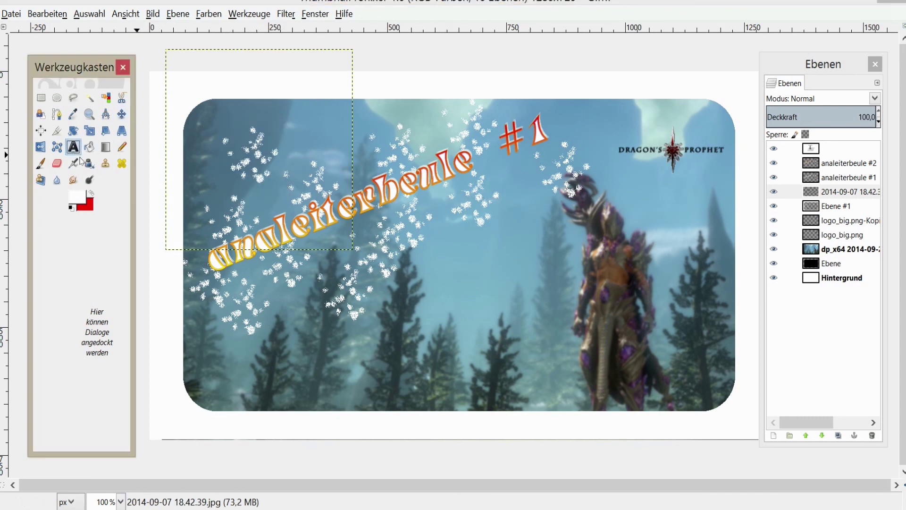
left_click(419, 339)
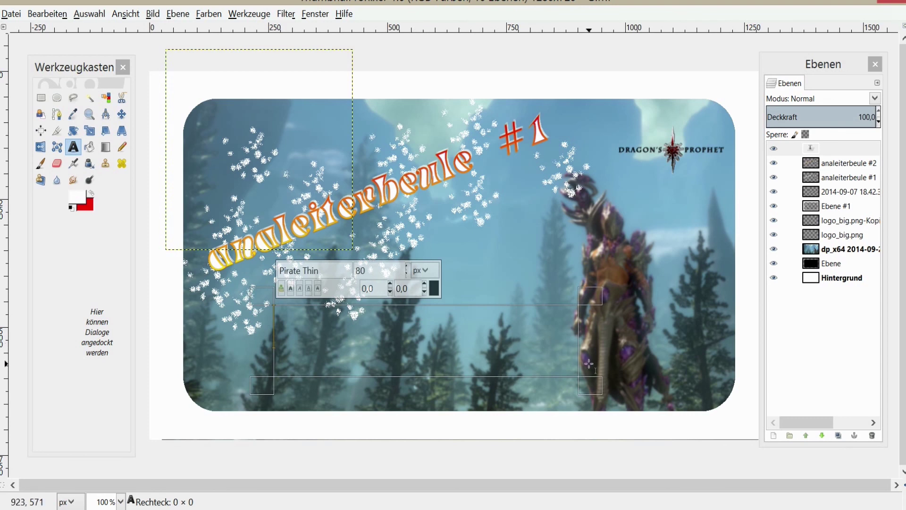
type("frthfghfghfzh")
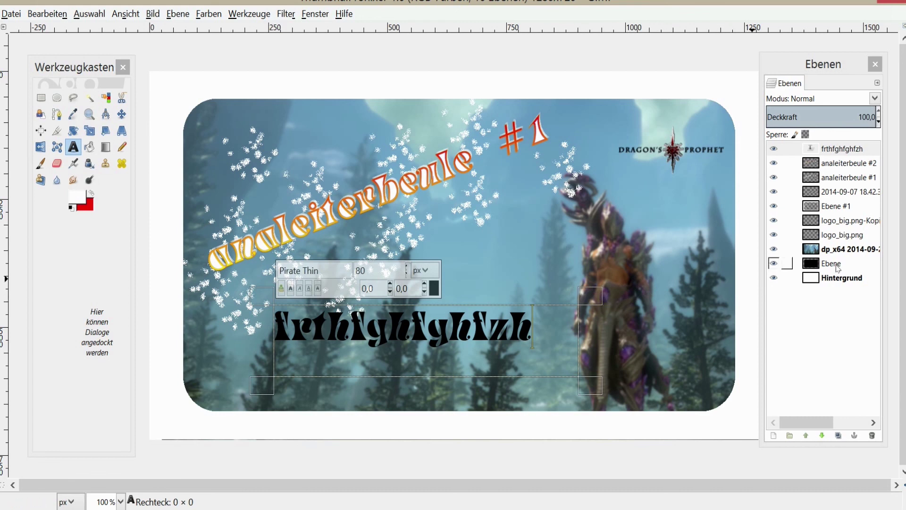
key("BackSpace")
key("BackSpace")
key("BackSpace")
key("BackSpace")
key("BackSpace")
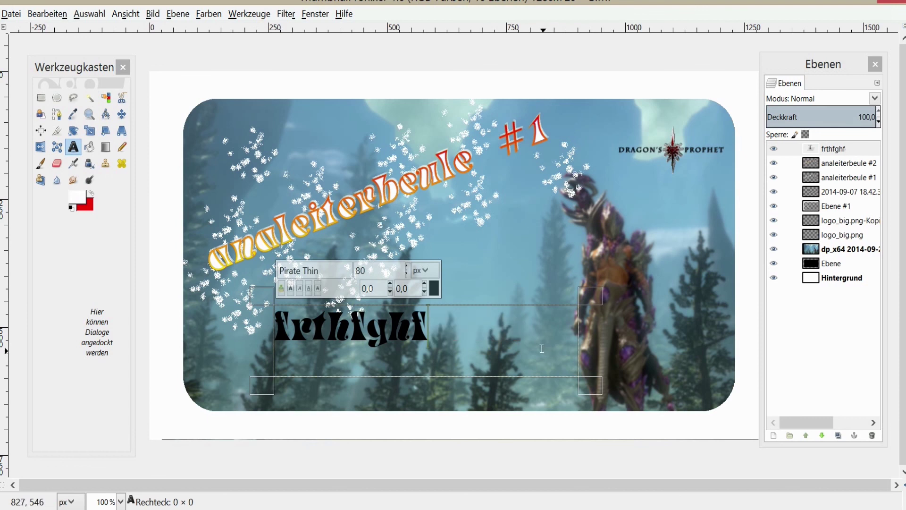
key("BackSpace")
key("BackSpace")
key("BackSpace")
key("BackSpace")
key("BackSpace")
key("BackSpace")
key("BackSpace")
key("BackSpace")
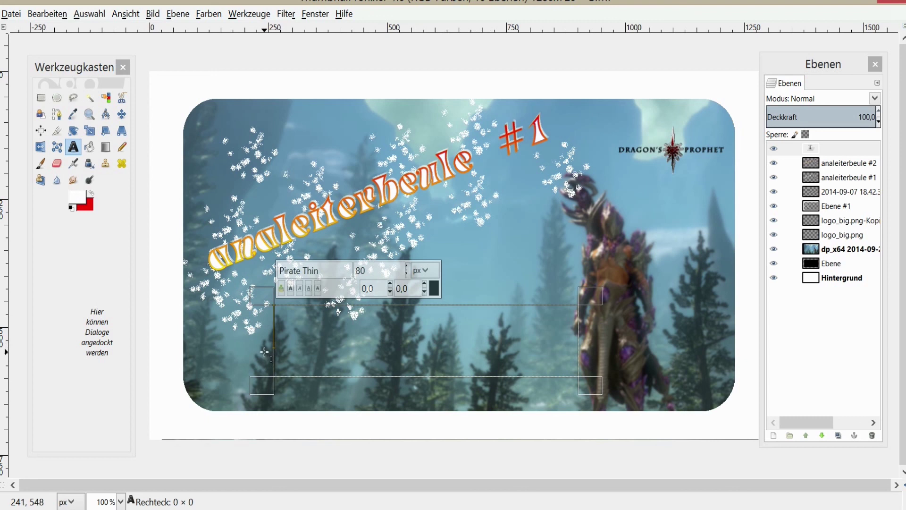
key("Escape")
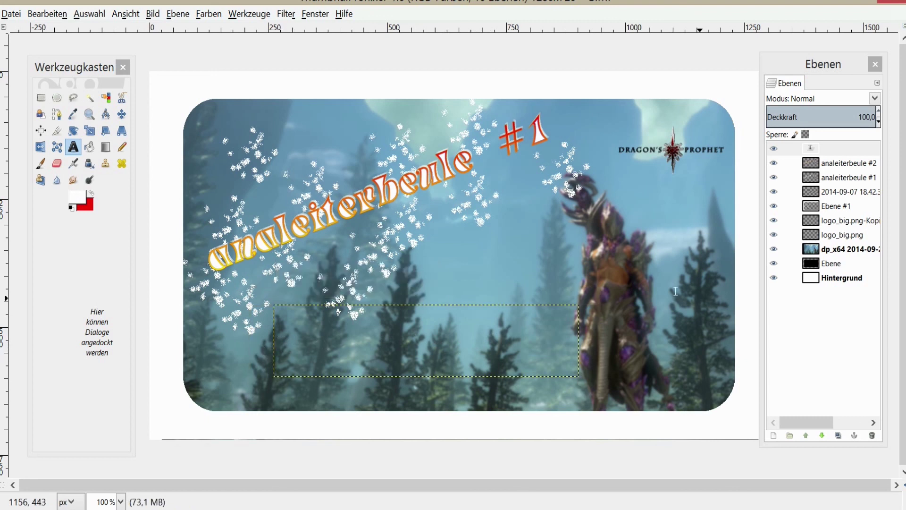
left_click(640, 273)
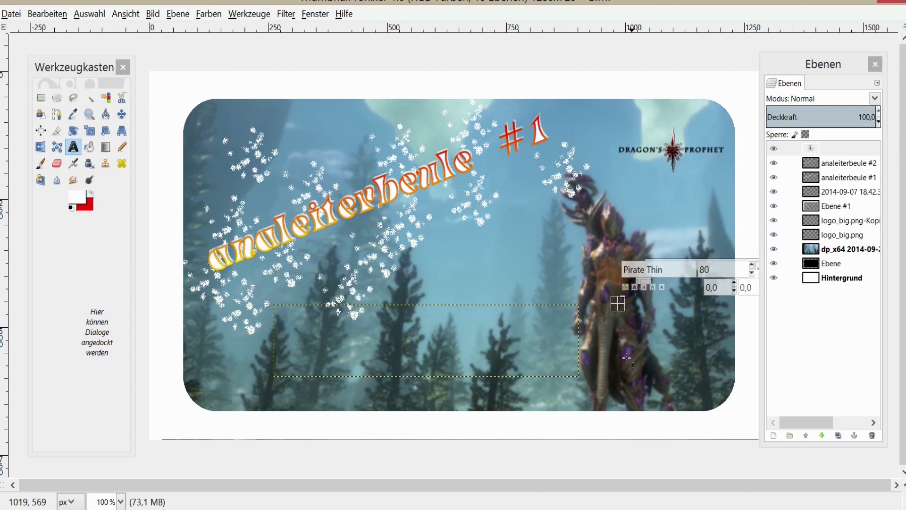
left_click(547, 273)
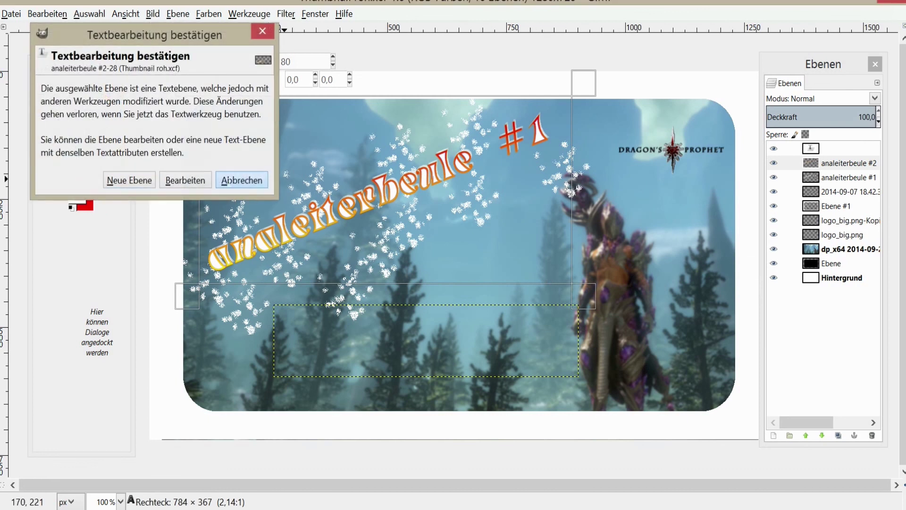
left_click(242, 180)
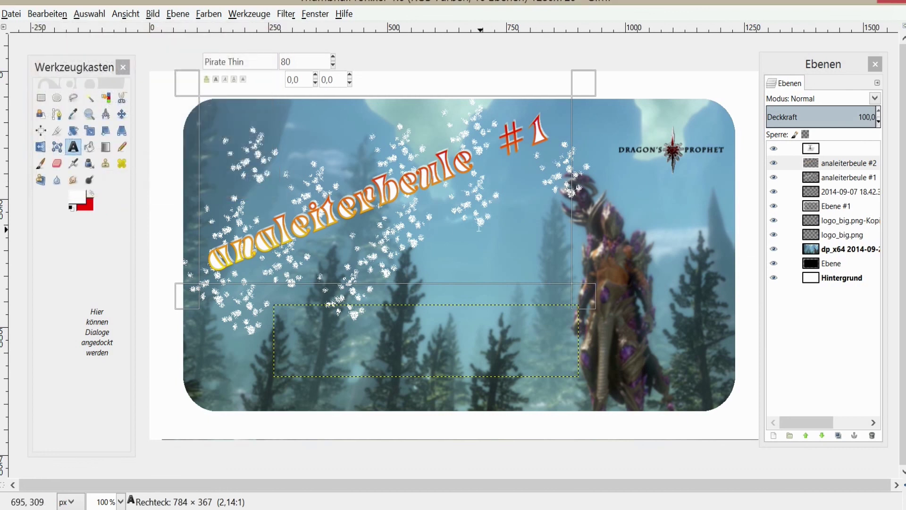